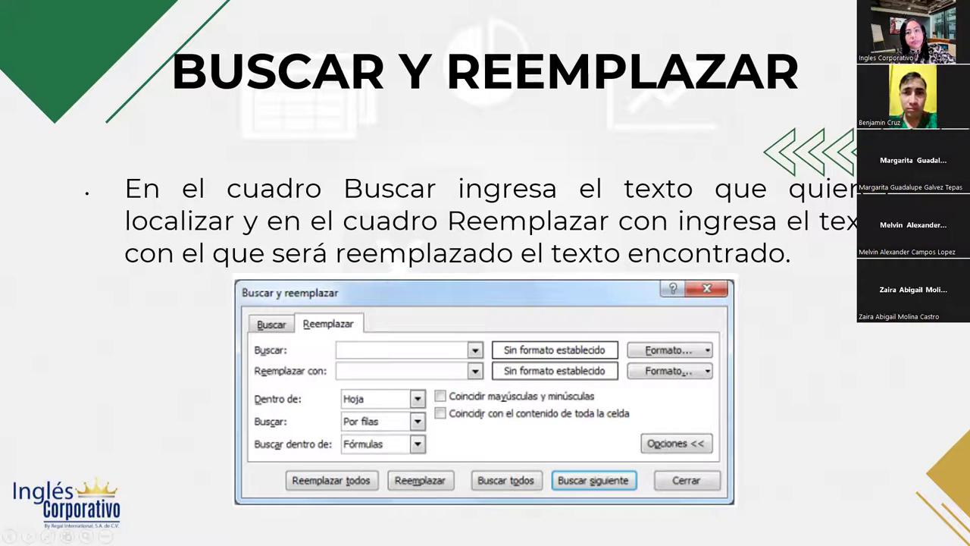
# Step: Advance to the 'Práctica de validación' slide showing the sales table
pyautogui.press('Right')
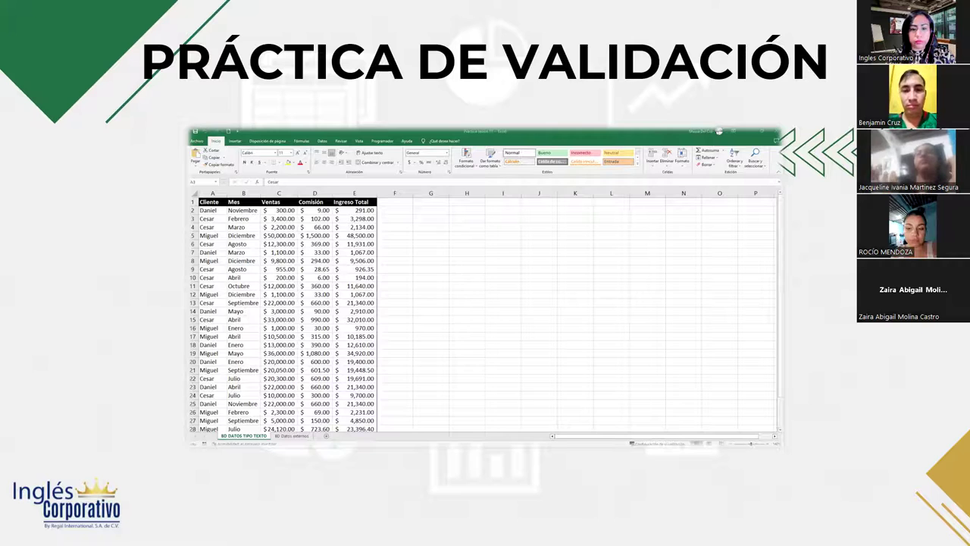
# Step: Leave the PowerPoint slideshow and return to the desktop
pyautogui.hotkey('alt', 'Tab')
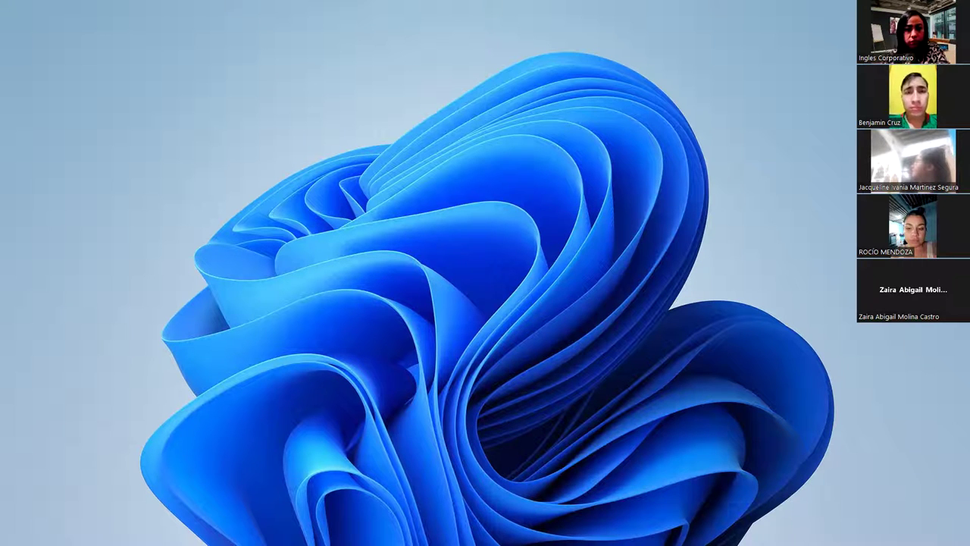
# Step: Stop the current Zoom screen share of the slides
pyautogui.hotkey('alt', 's')
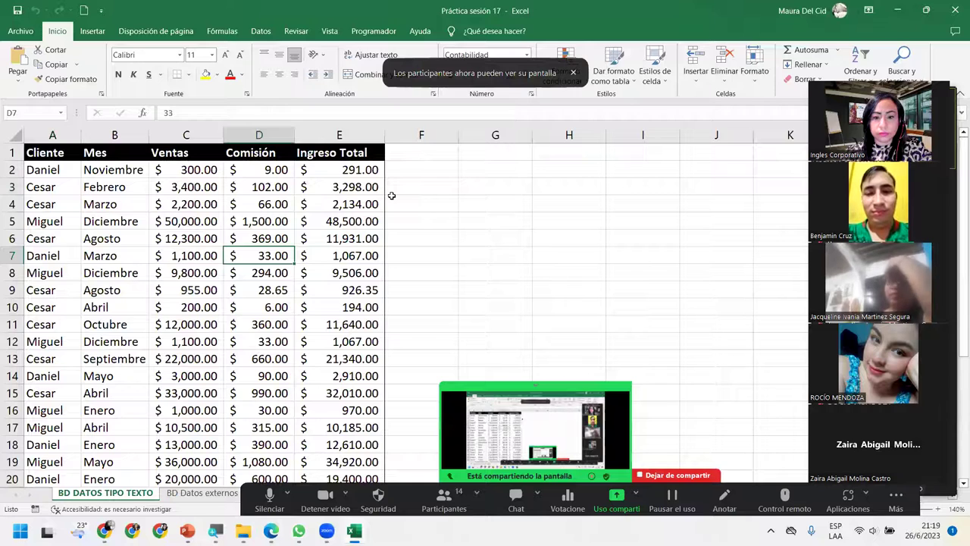
pyautogui.click(266, 359)
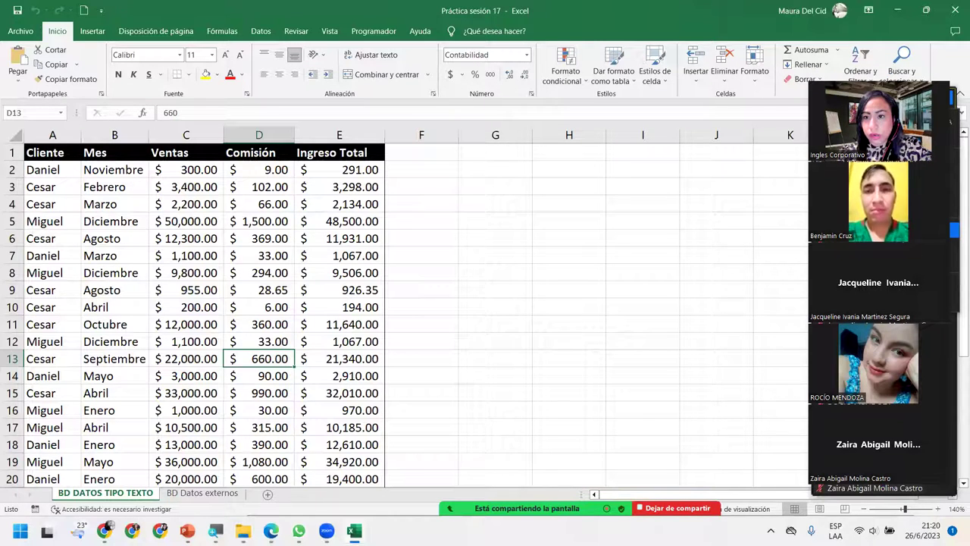
pyautogui.rightClick(855, 230)
pyautogui.click(855, 230)
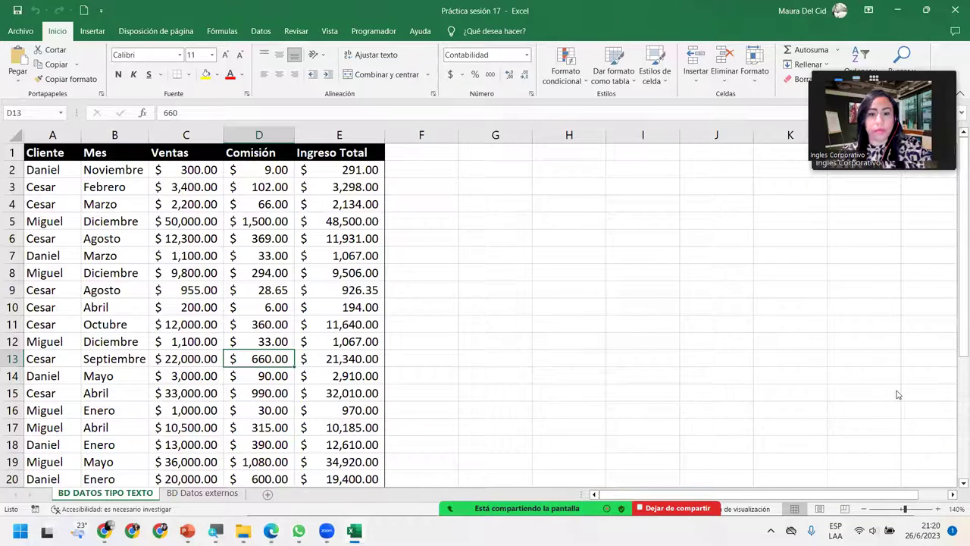
pyautogui.click(179, 198)
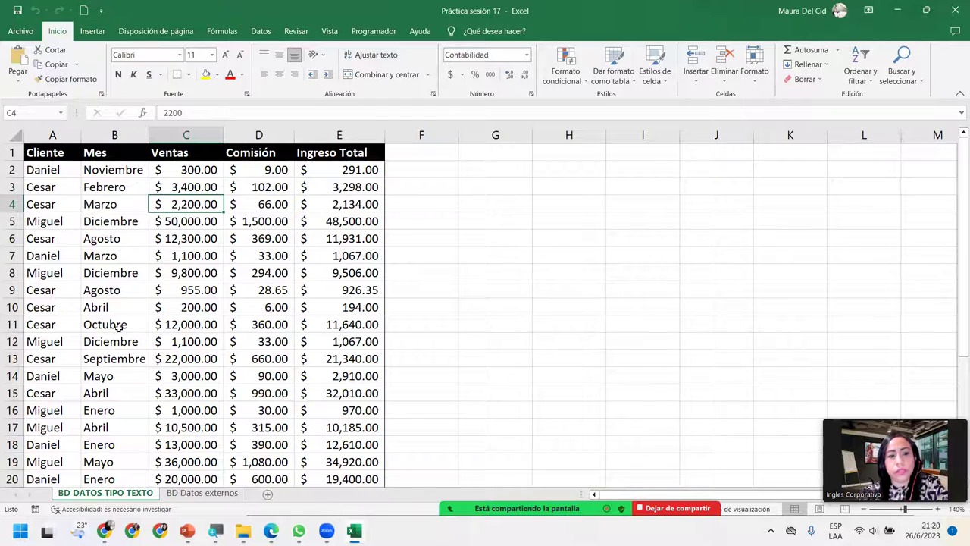
pyautogui.click(119, 326)
pyautogui.scroll(-7, 83, 239)
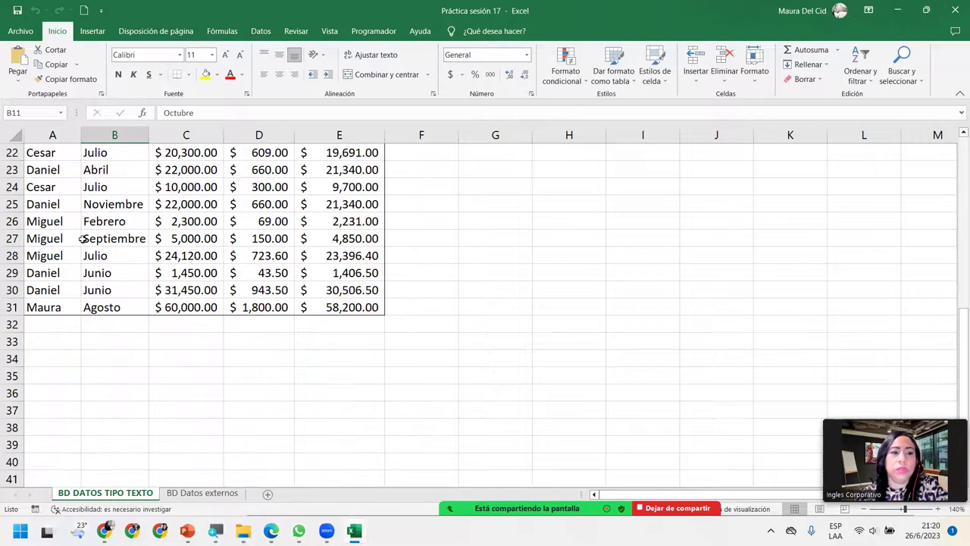
pyautogui.scroll(7, 84, 239)
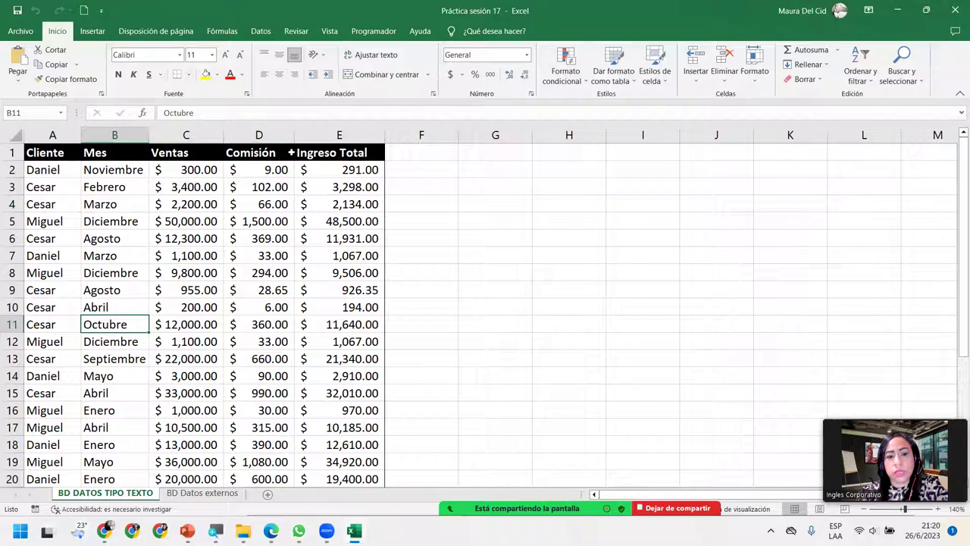
pyautogui.click(109, 271)
pyautogui.scroll(-6, 109, 271)
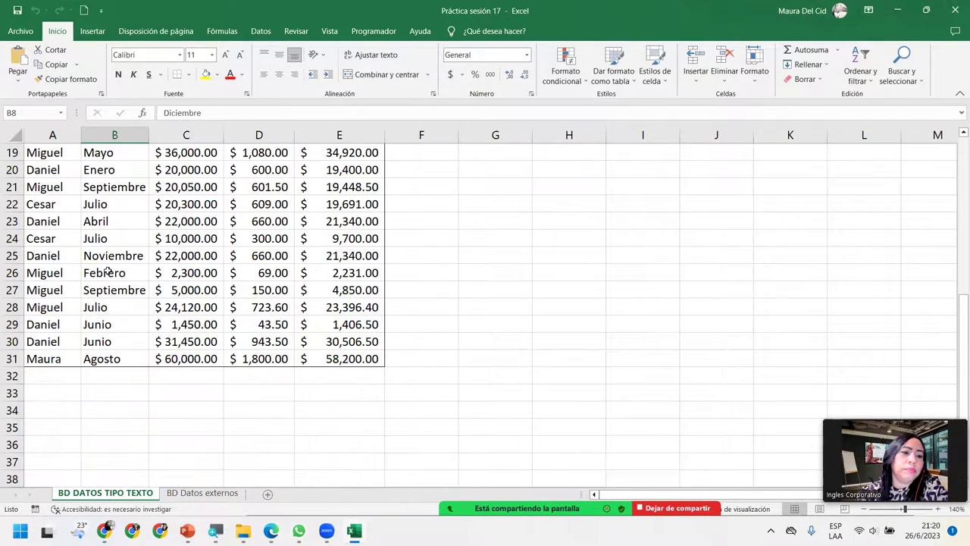
pyautogui.scroll(6, 109, 271)
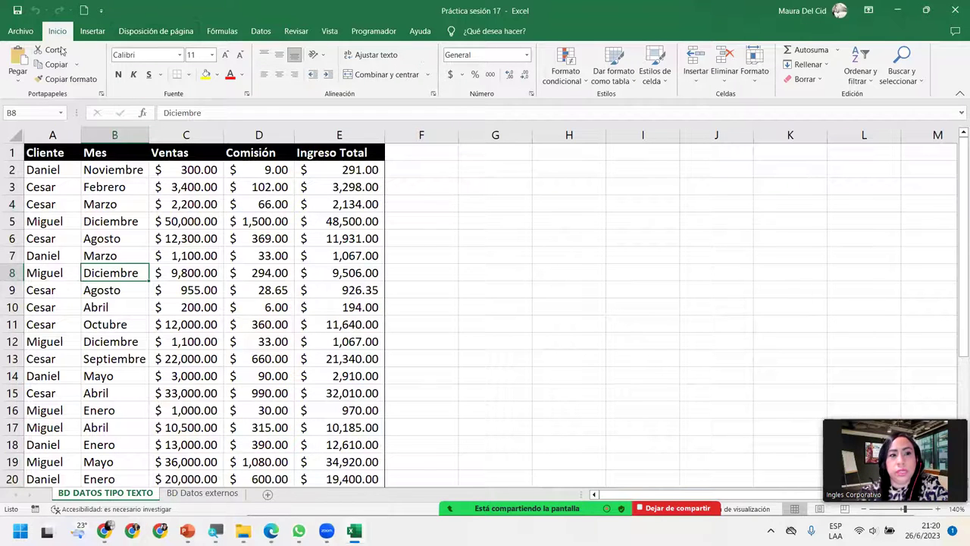
# Step: Open the Buscar y seleccionar dropdown on the Inicio tab
pyautogui.click(919, 67)
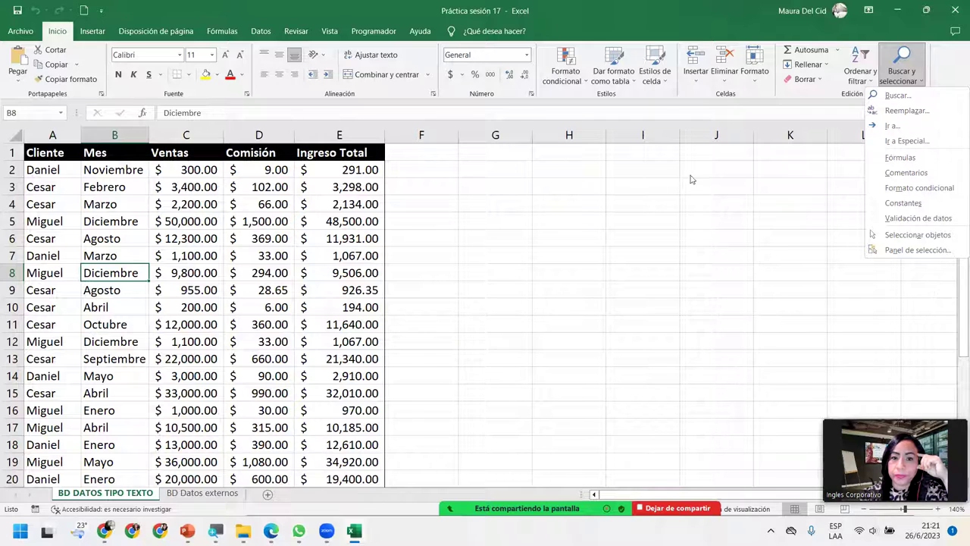
# Step: Search for 'Septiembre' with options collapsed, landing on the first match in B13
pyautogui.click(942, 98)
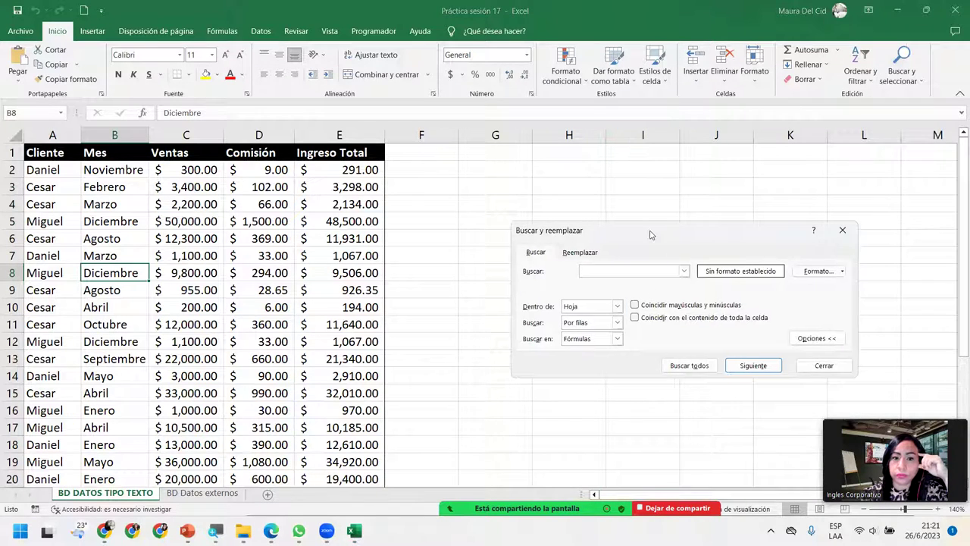
pyautogui.moveTo(650, 235); pyautogui.dragTo(531, 216)
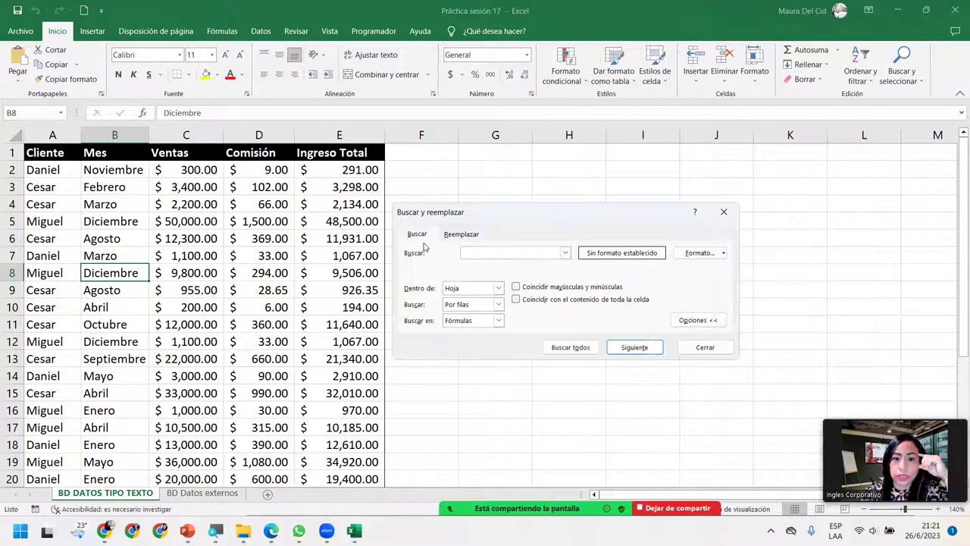
pyautogui.click(697, 319)
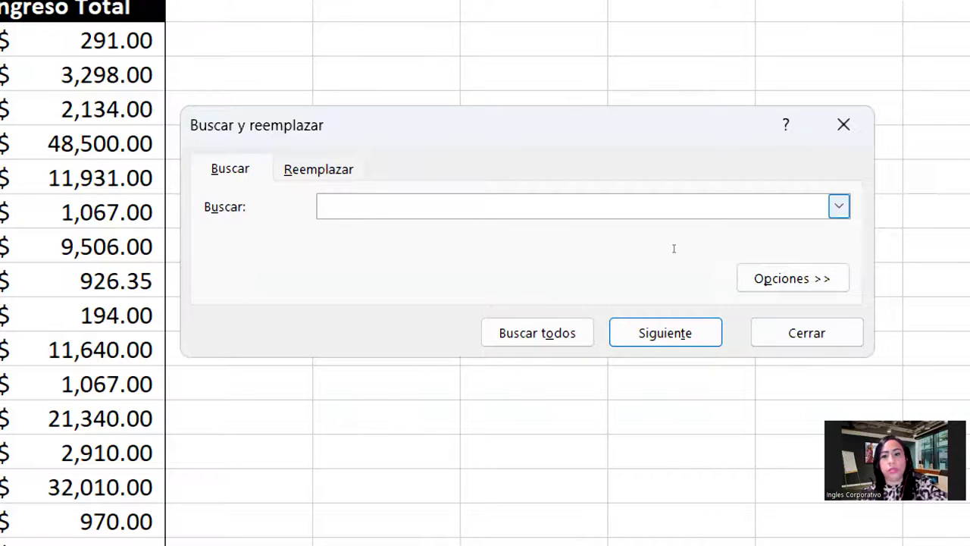
pyautogui.write('Septiem')
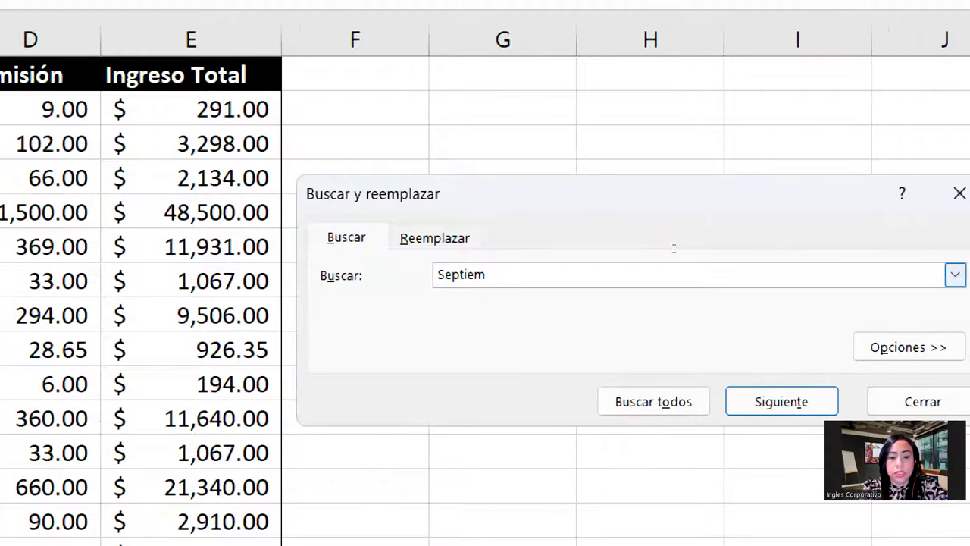
pyautogui.write('bre')
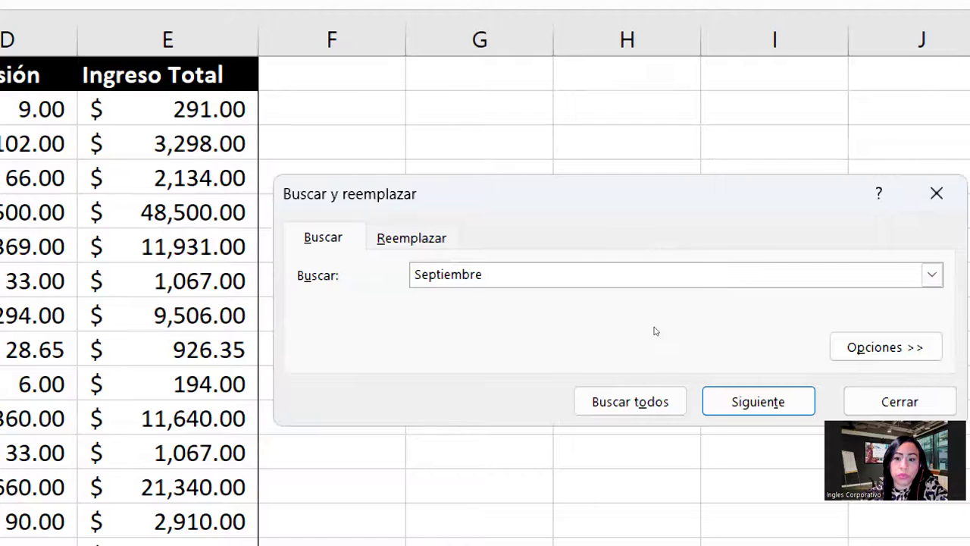
pyautogui.press('Return')
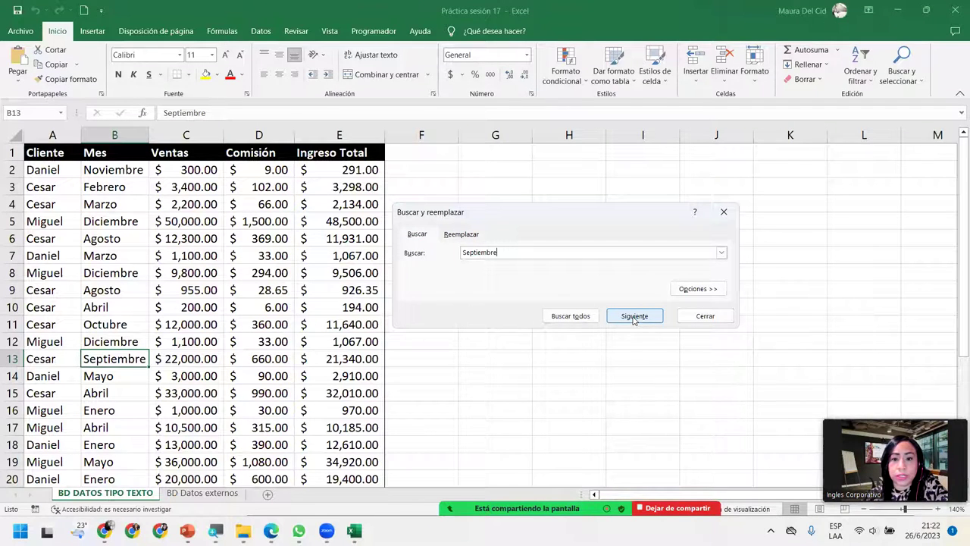
# Step: Cycle through the Septiembre matches B13, B21 and B27 with Siguiente, ending on B21
pyautogui.click(634, 317)
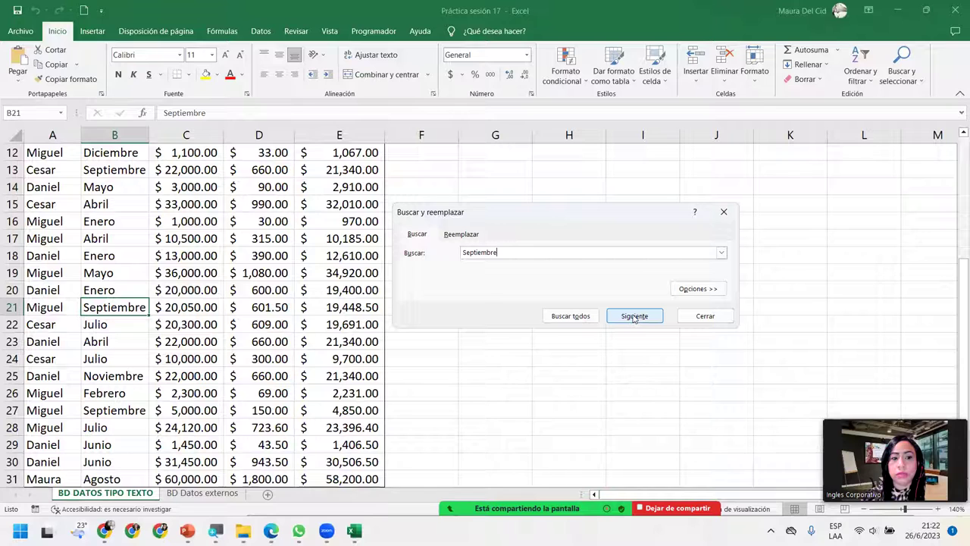
pyautogui.click(634, 317)
pyautogui.click(633, 317)
pyautogui.click(633, 317)
pyautogui.click(634, 317)
pyautogui.click(633, 317)
pyautogui.click(633, 316)
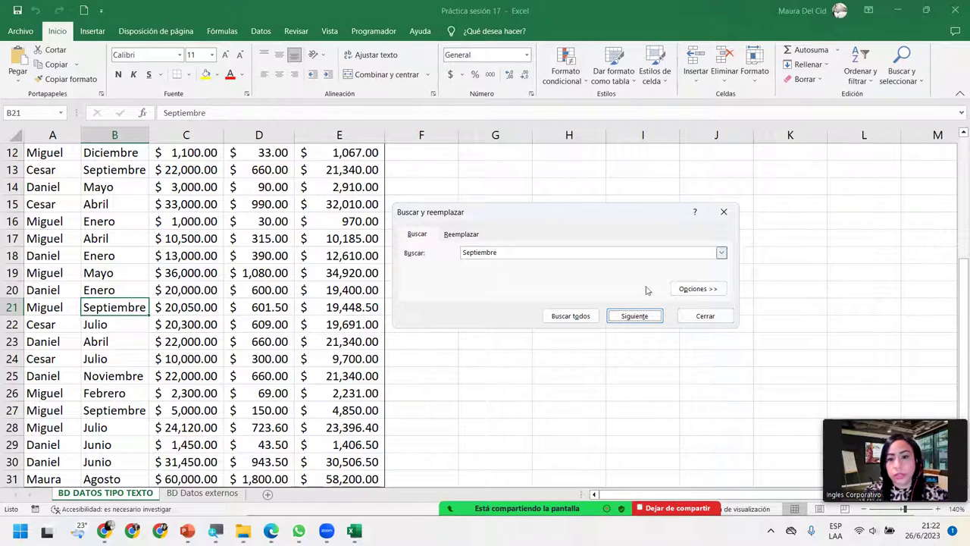
# Step: List all Septiembre matches and jump between B13, B21 and B27, then select the search term
pyautogui.click(585, 324)
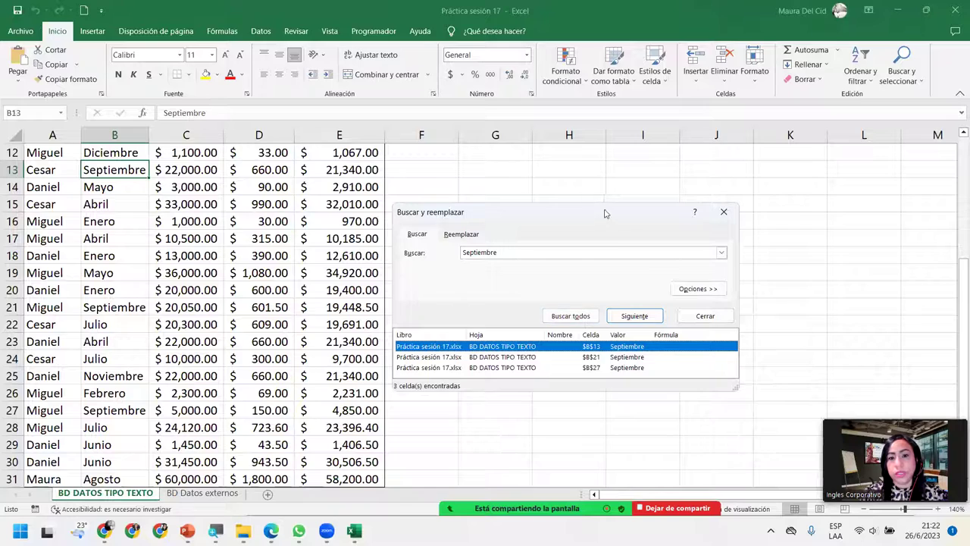
pyautogui.moveTo(600, 214); pyautogui.dragTo(615, 177)
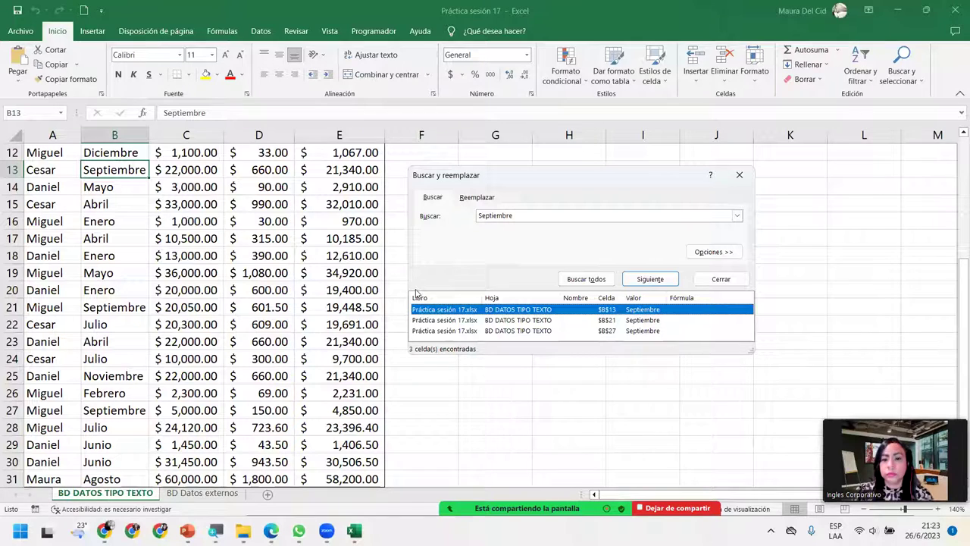
pyautogui.click(468, 320)
pyautogui.click(500, 334)
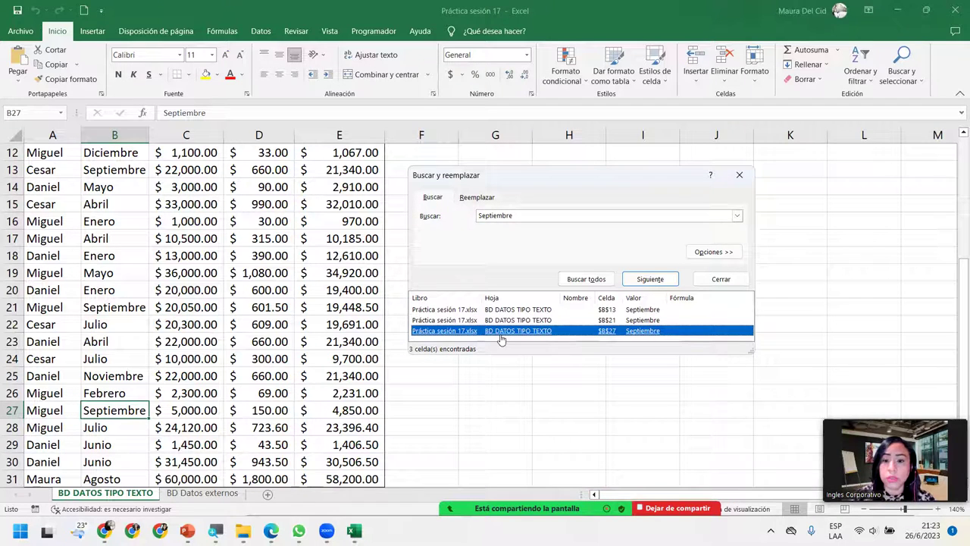
pyautogui.click(519, 311)
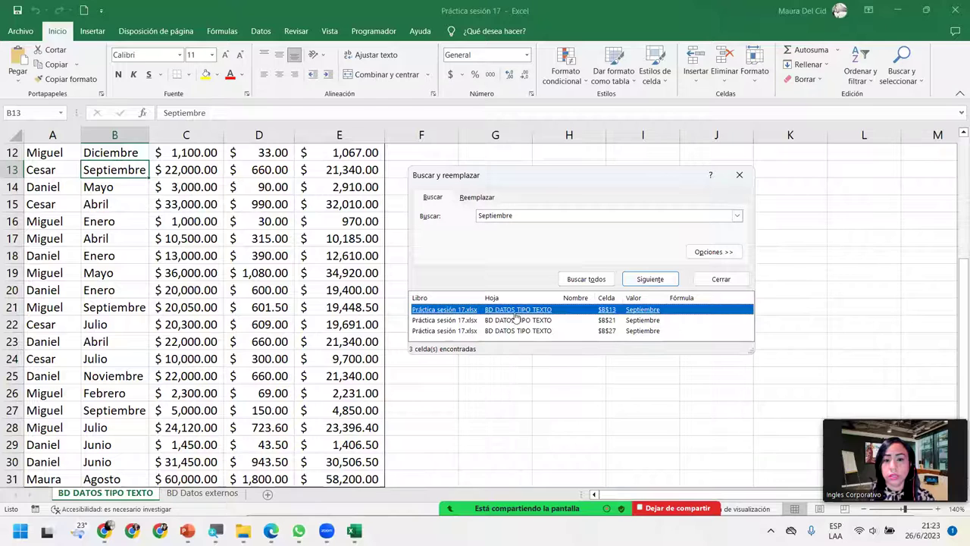
pyautogui.click(513, 321)
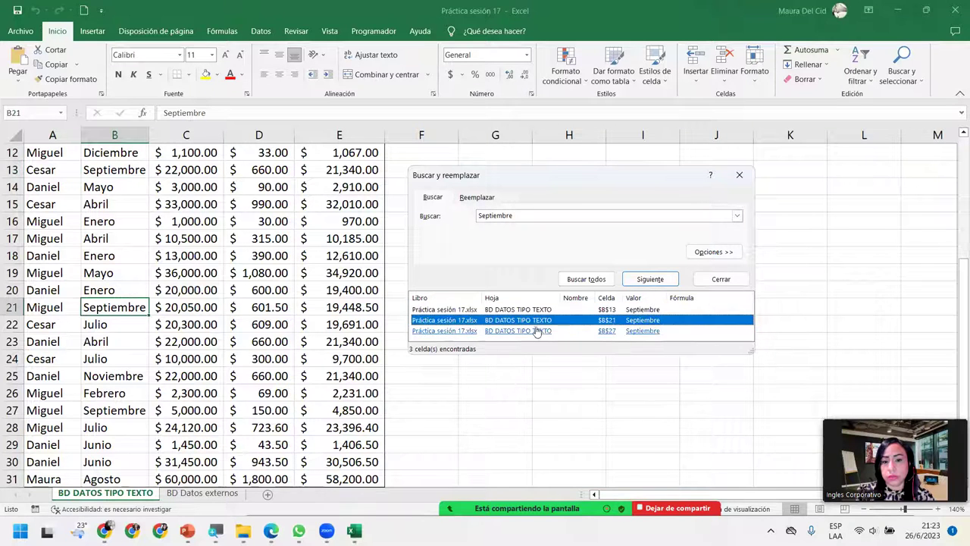
pyautogui.click(538, 332)
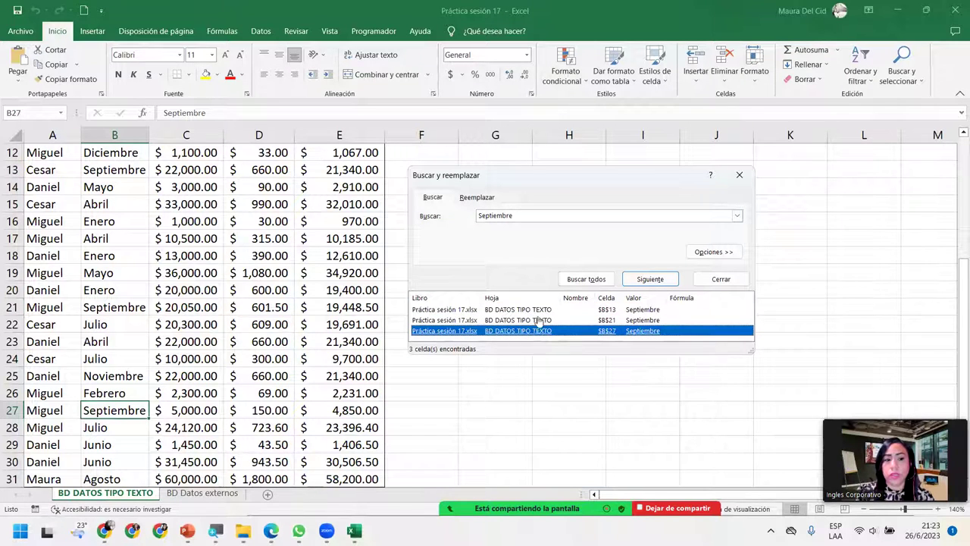
pyautogui.doubleClick(534, 217)
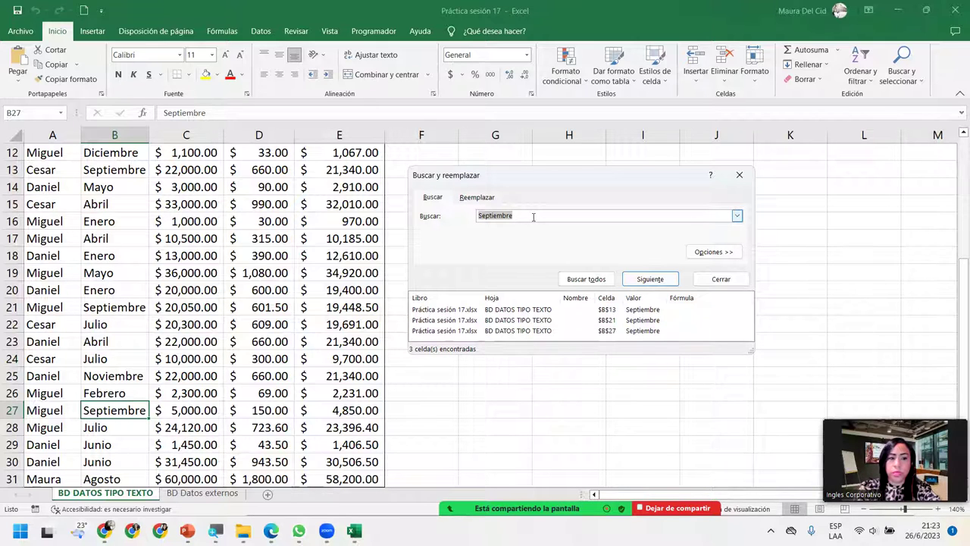
# Step: Search for 'JULIO', list all matches and jump between B22, B24 and B28
pyautogui.press('capslock')
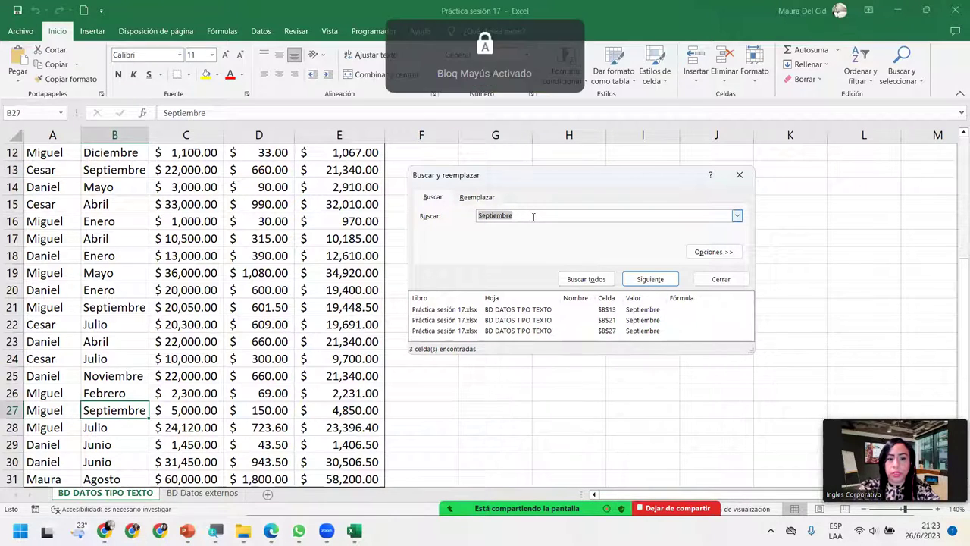
pyautogui.click(534, 217)
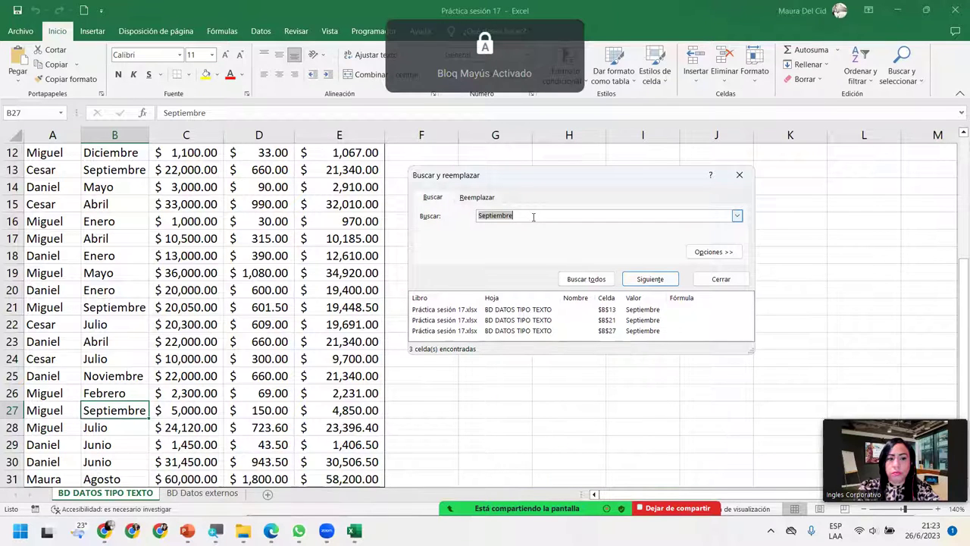
pyautogui.write('JULIO')
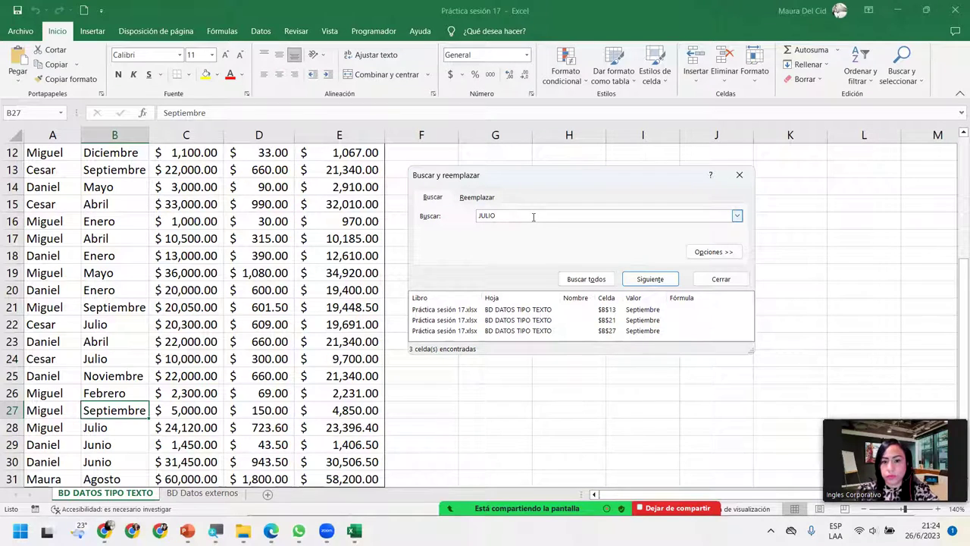
pyautogui.click(605, 281)
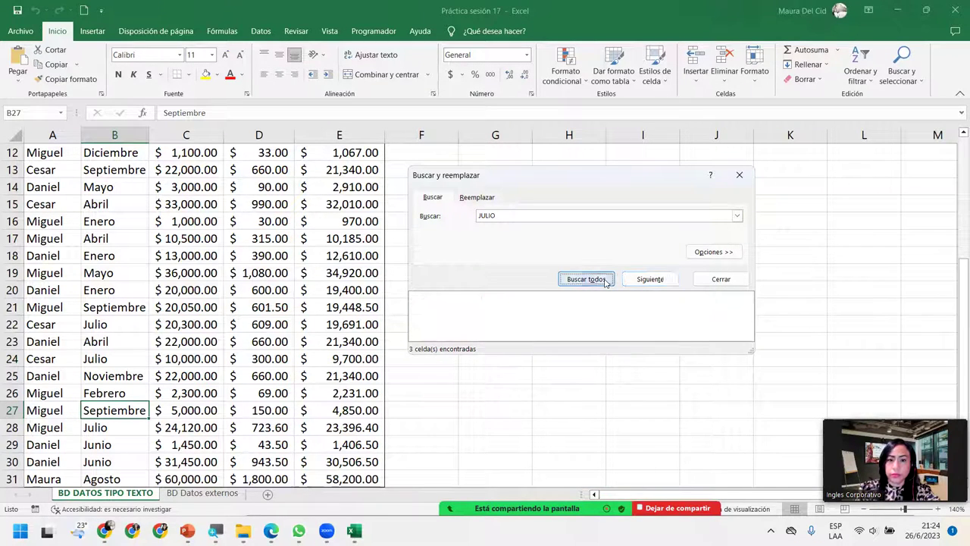
pyautogui.click(506, 320)
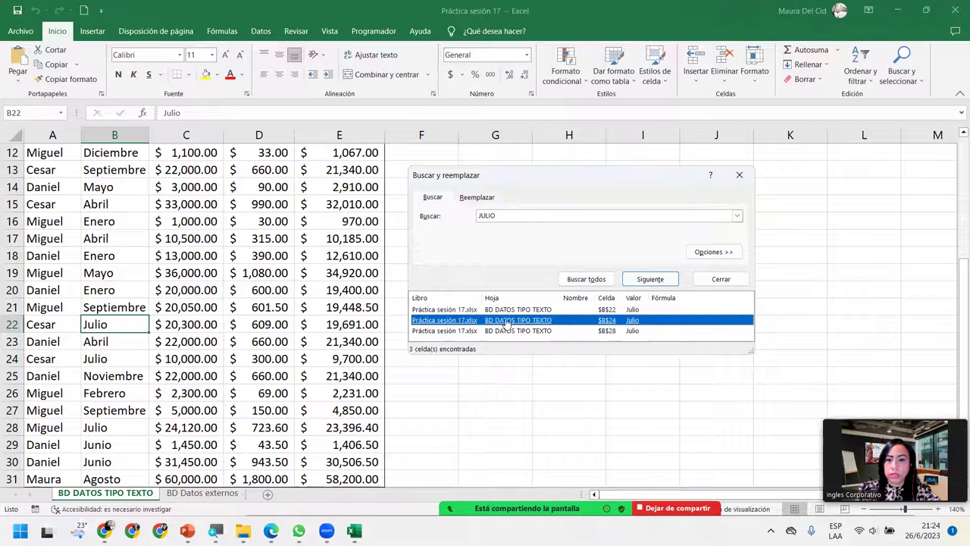
pyautogui.click(539, 331)
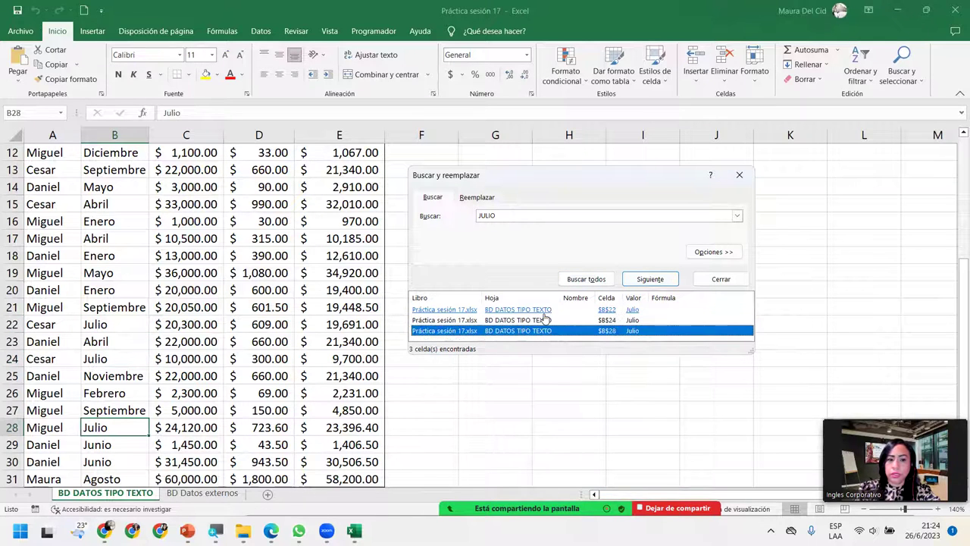
pyautogui.click(543, 320)
pyautogui.click(544, 310)
pyautogui.click(544, 320)
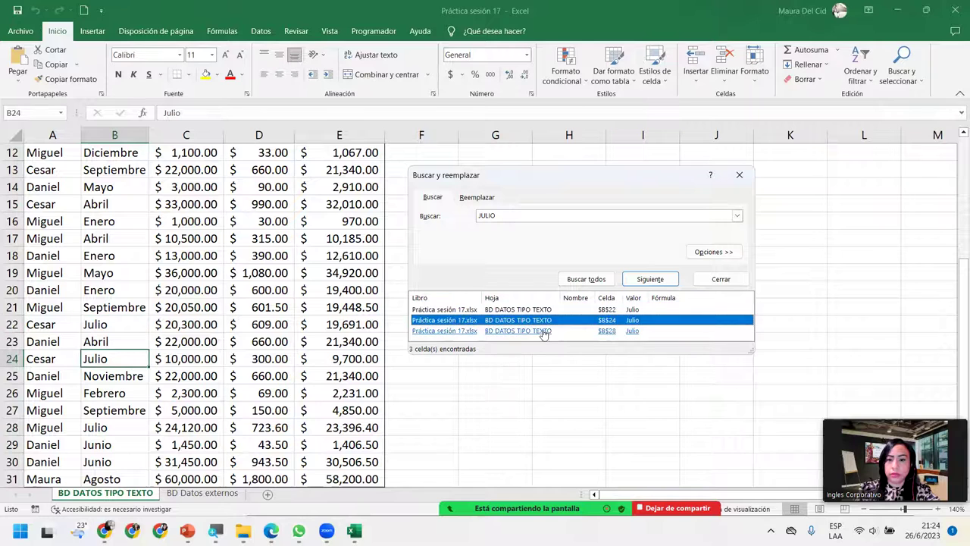
pyautogui.click(543, 332)
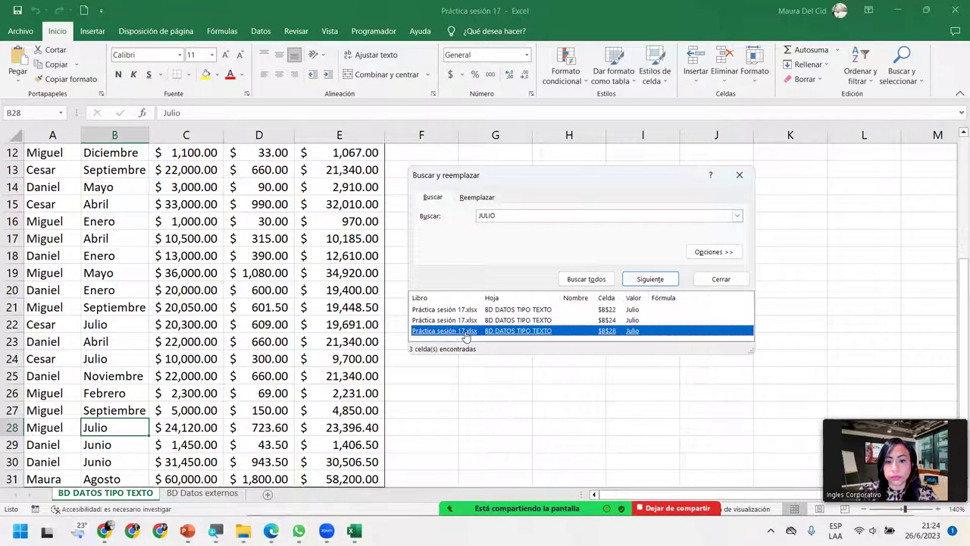
pyautogui.click(466, 320)
pyautogui.click(466, 310)
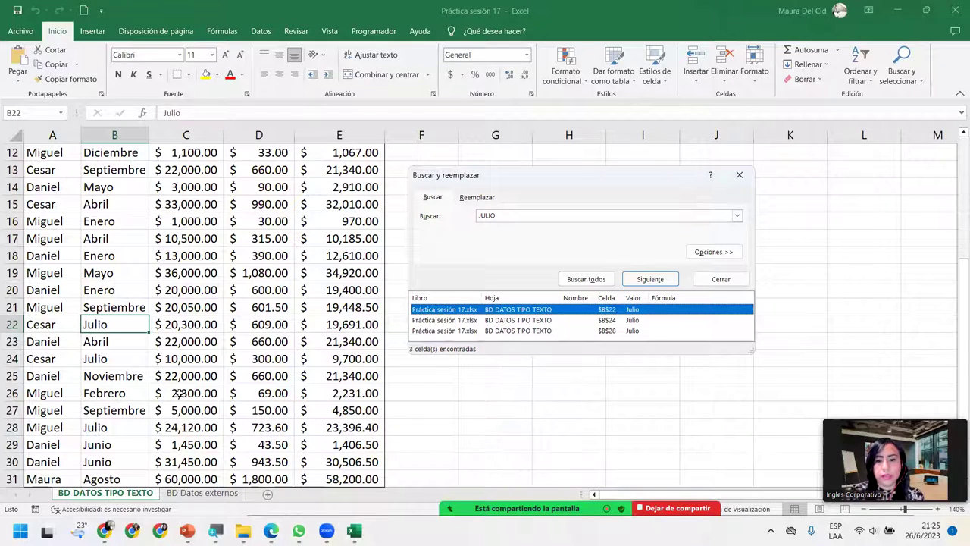
# Step: Select cell C24, then revisit the JULIO matches B22, B24 and B28 from the results
pyautogui.click(199, 361)
pyautogui.scroll(4, 199, 361)
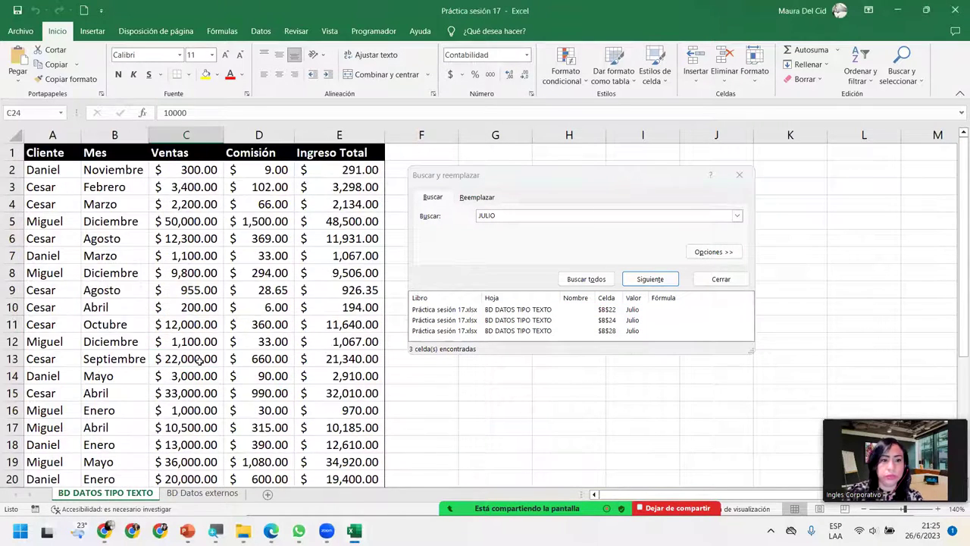
pyautogui.scroll(-16, 199, 360)
pyautogui.scroll(16, 199, 361)
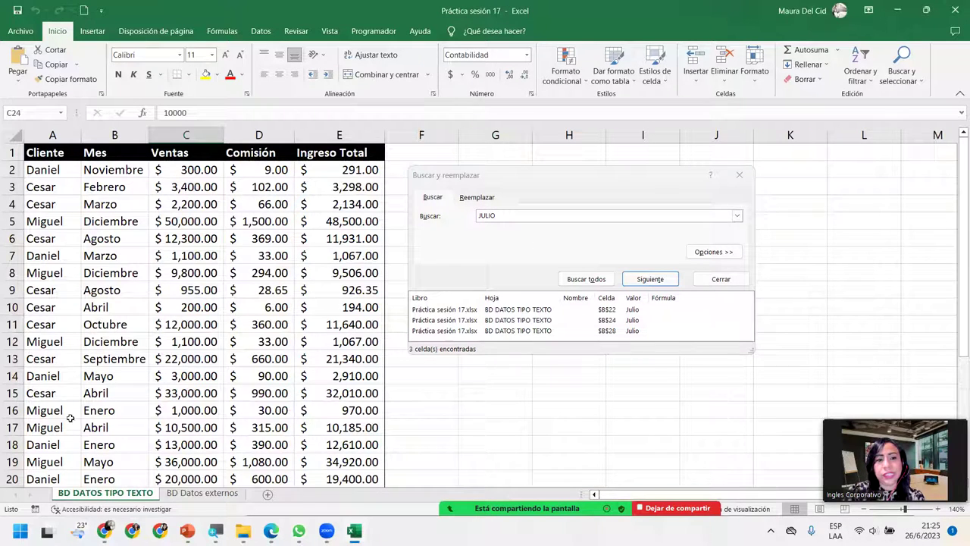
pyautogui.click(522, 215)
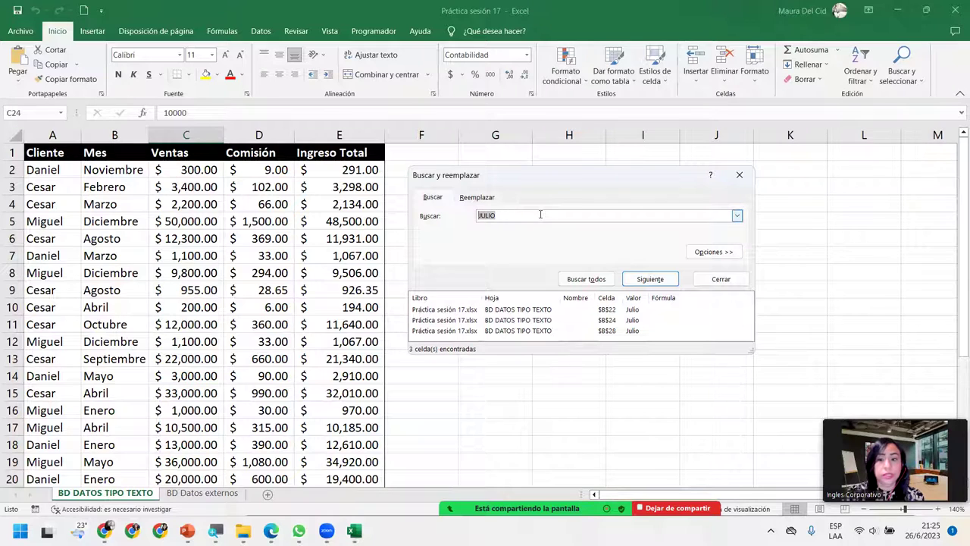
pyautogui.click(558, 320)
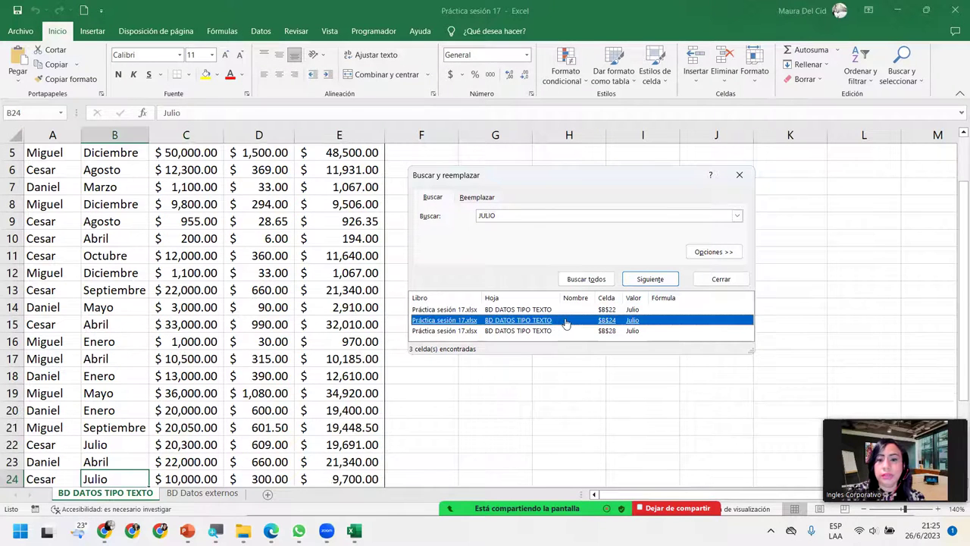
pyautogui.click(574, 331)
pyautogui.click(553, 310)
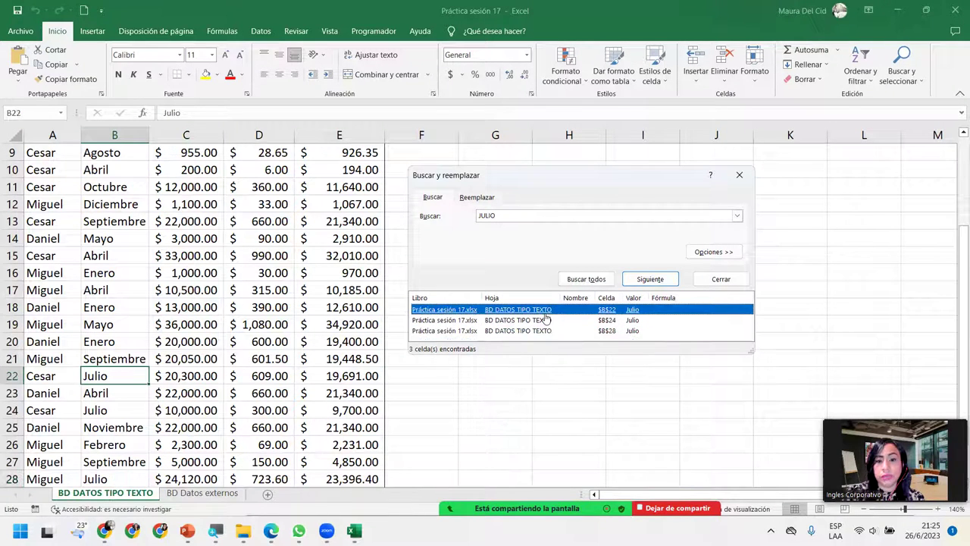
pyautogui.click(544, 320)
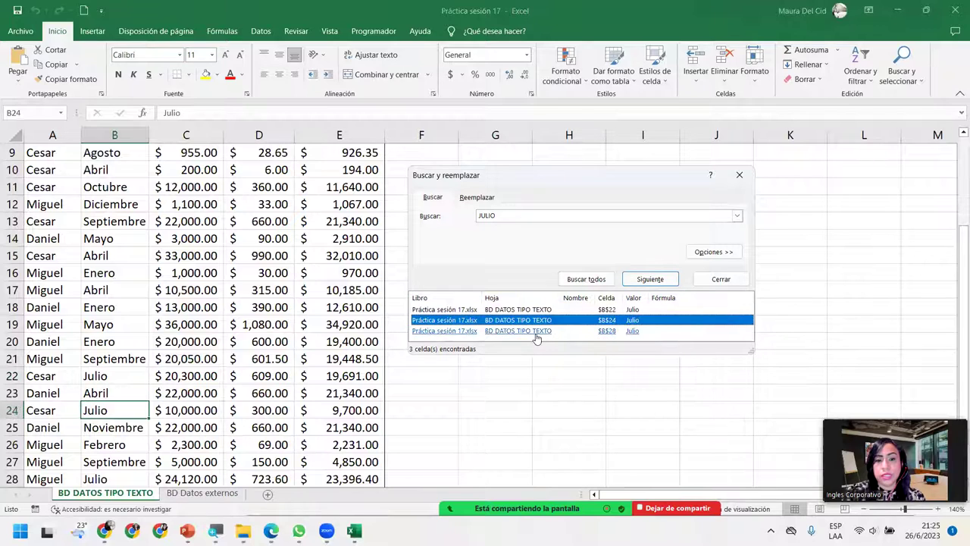
pyautogui.click(537, 331)
pyautogui.click(561, 215)
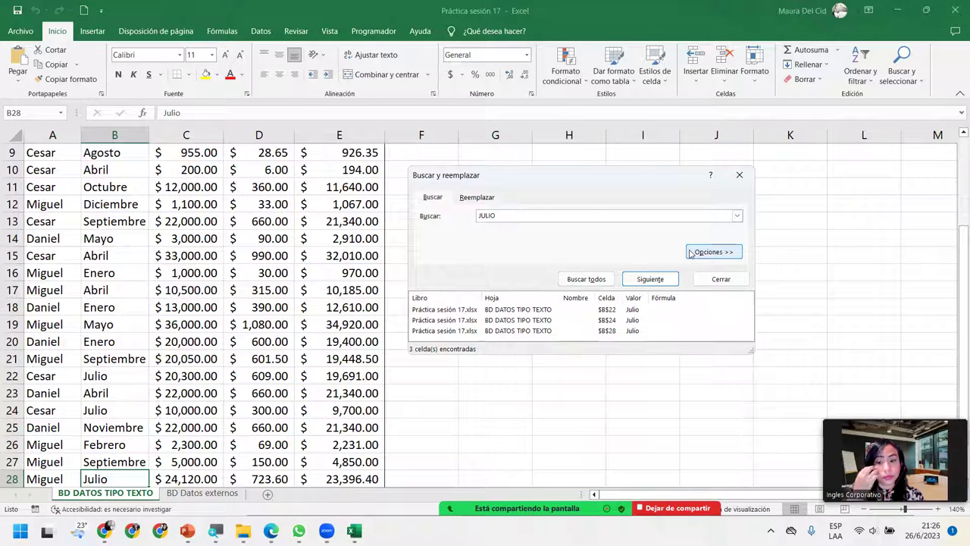
# Step: Expand search options, keeping sheet scope, search by rows and look in formulas, then scroll to the top
pyautogui.click(690, 254)
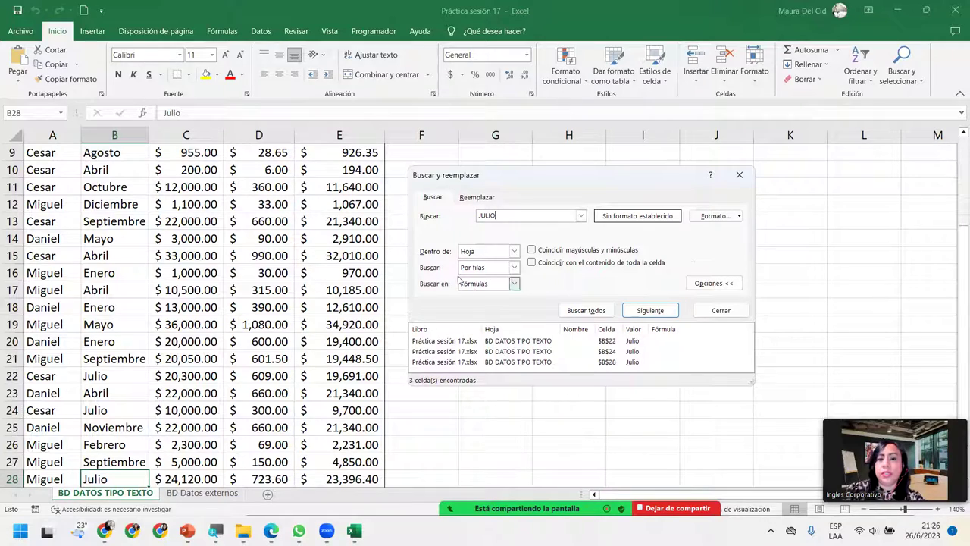
pyautogui.click(513, 250)
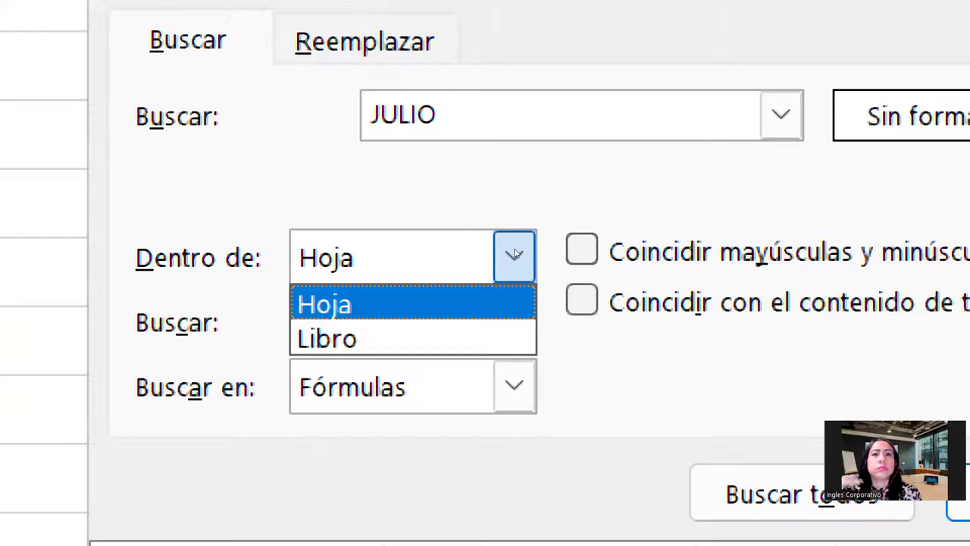
pyautogui.click(514, 254)
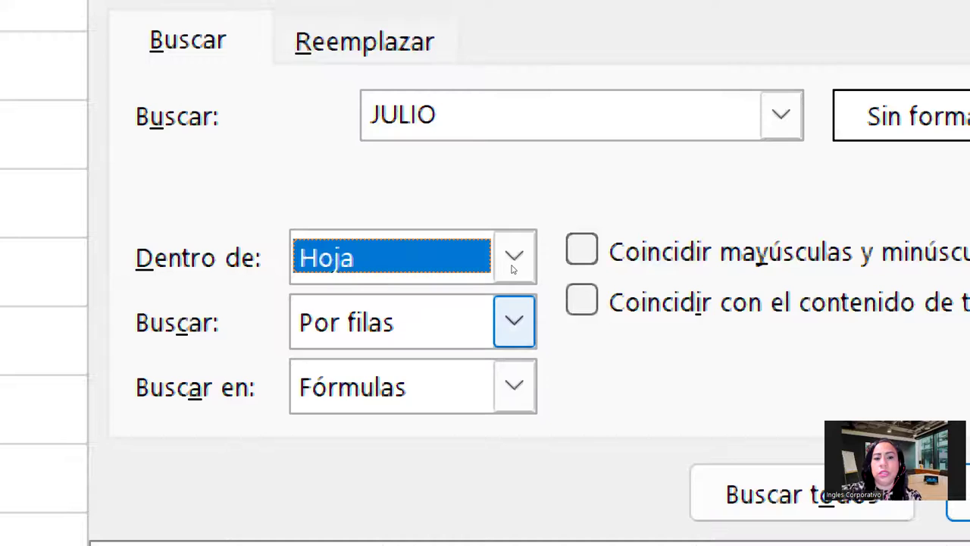
pyautogui.click(515, 321)
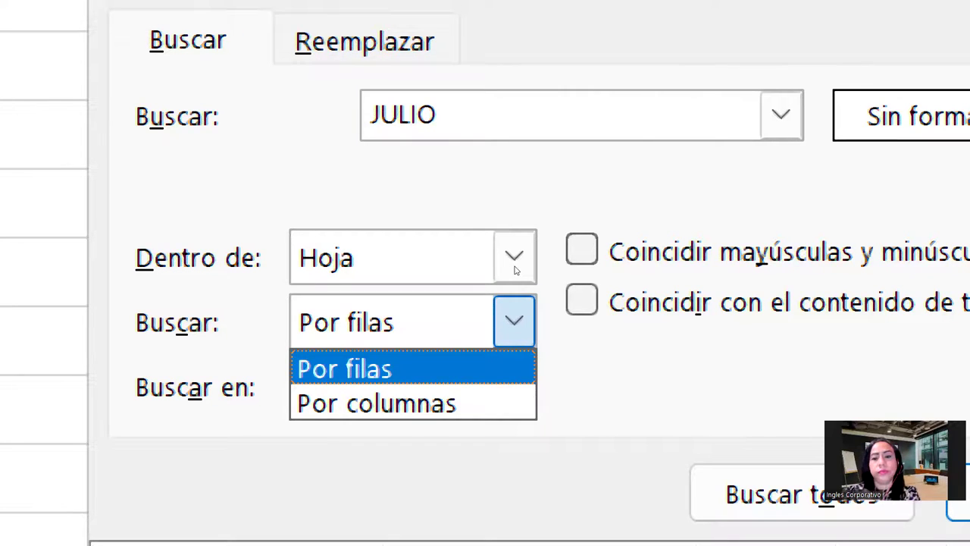
pyautogui.press('Return')
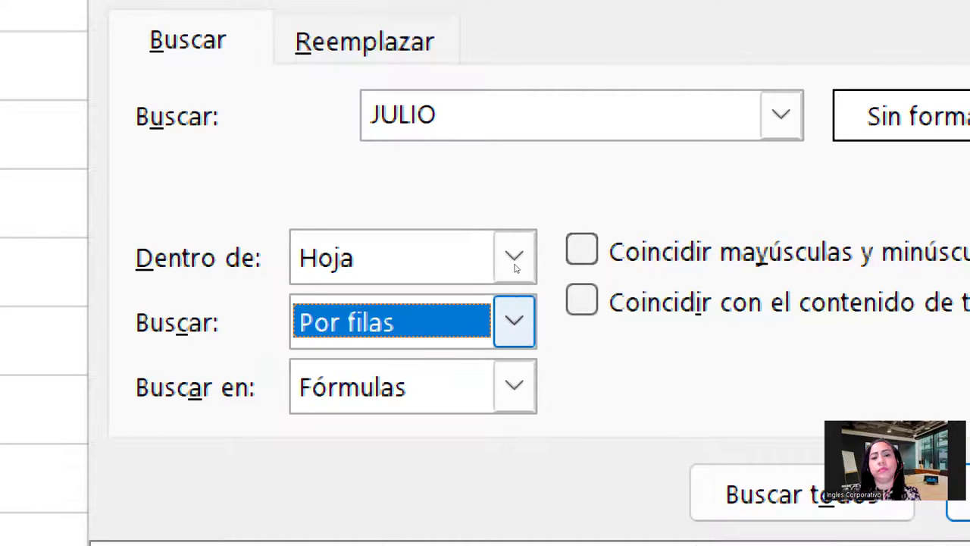
pyautogui.press('Tab')
pyautogui.hotkey('alt', 'Down')
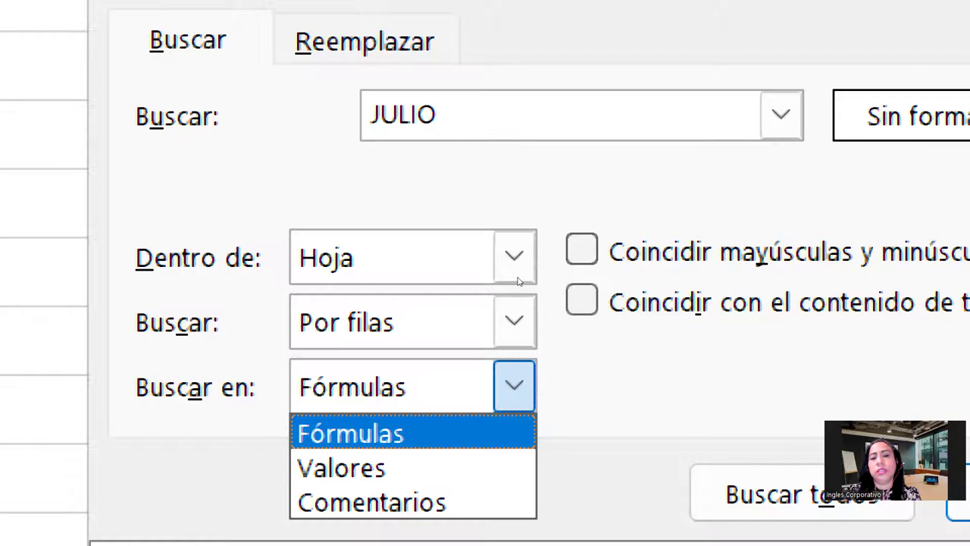
pyautogui.press('Return')
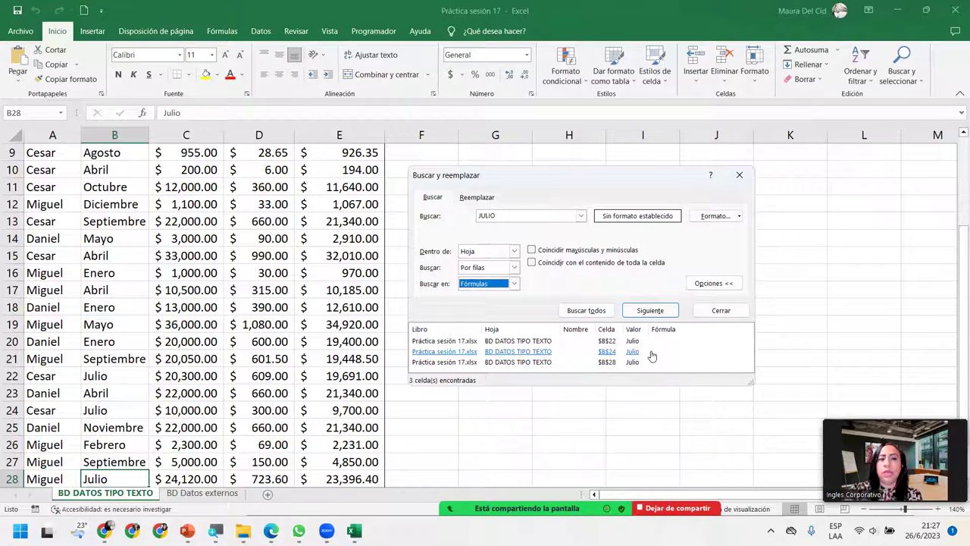
pyautogui.scroll(1, 189, 263)
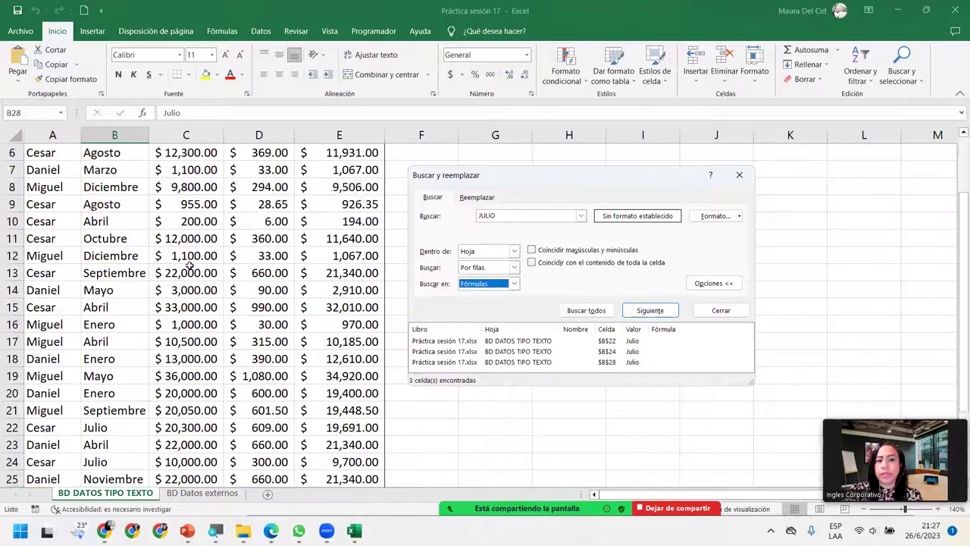
pyautogui.scroll(2, 189, 264)
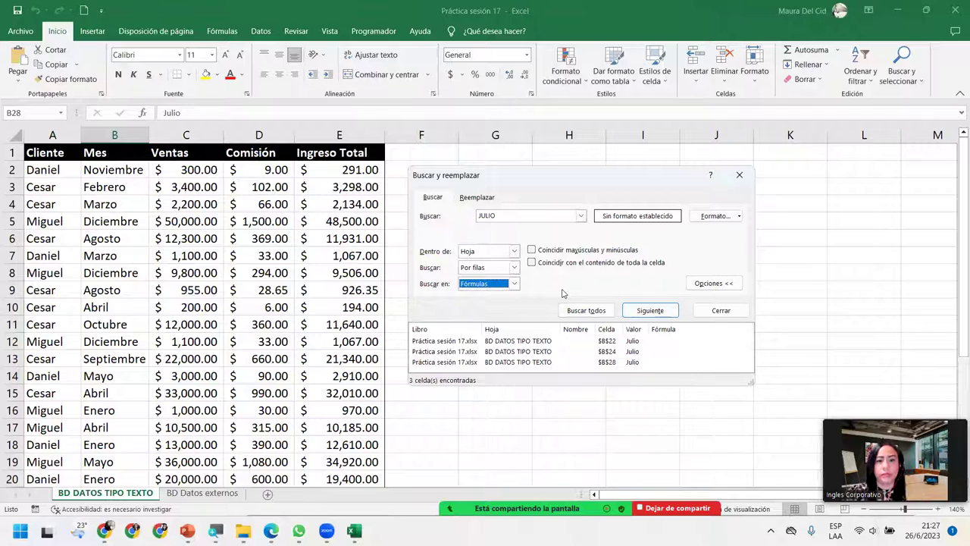
# Step: Enable 'Coincidir mayúsculas y minúsculas', rerun the JULIO search and dismiss the no-match message
pyautogui.click(532, 251)
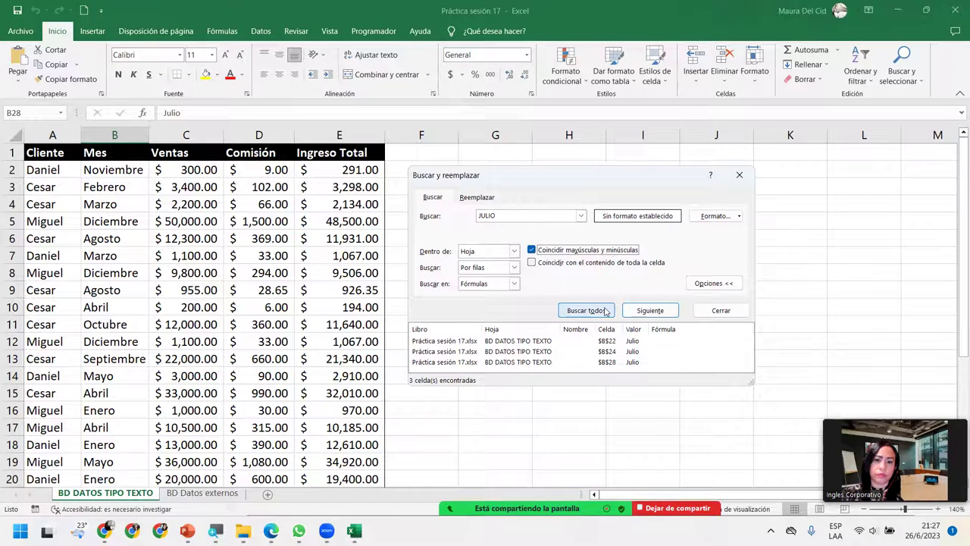
pyautogui.click(606, 310)
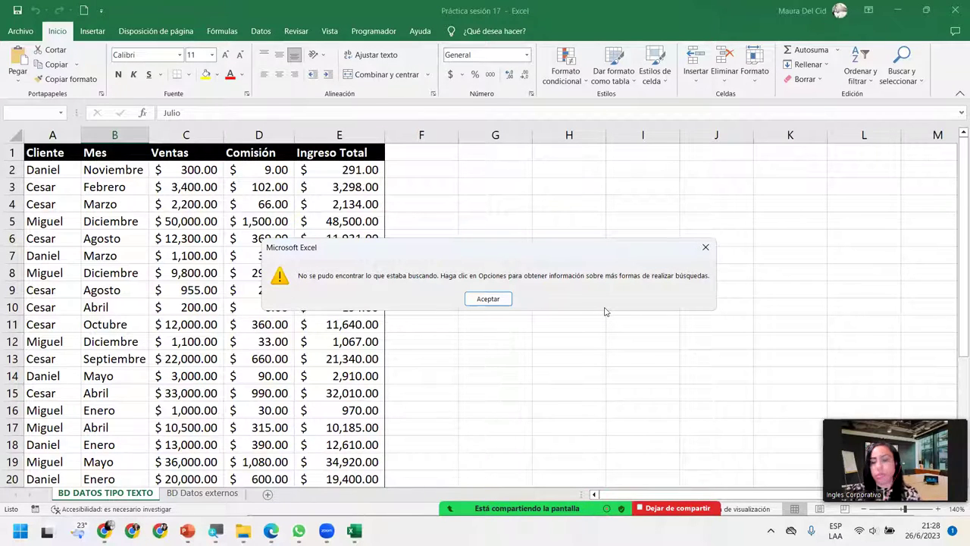
pyautogui.click(508, 301)
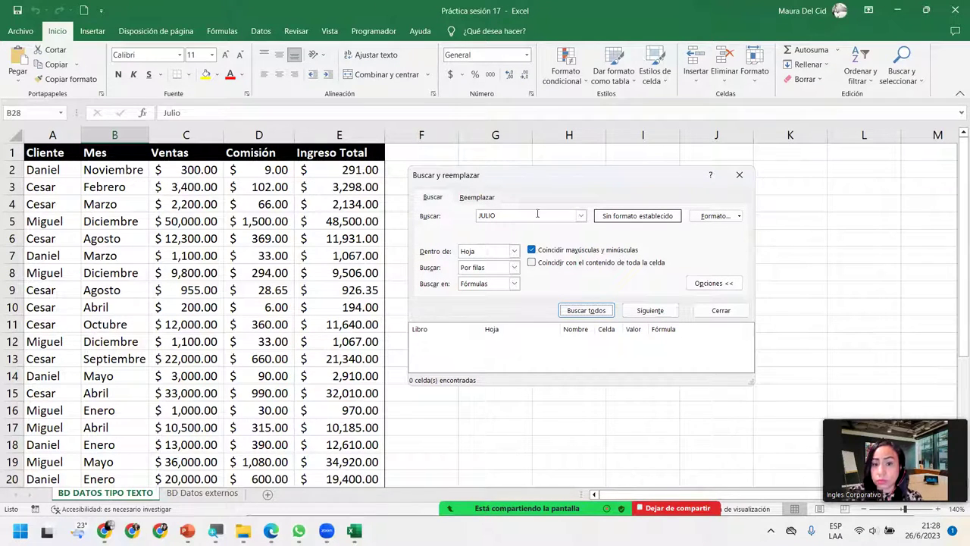
# Step: Search for 'Julio' with exact capitalisation, then untick 'Coincidir mayúsculas y minúsculas'
pyautogui.click(580, 215)
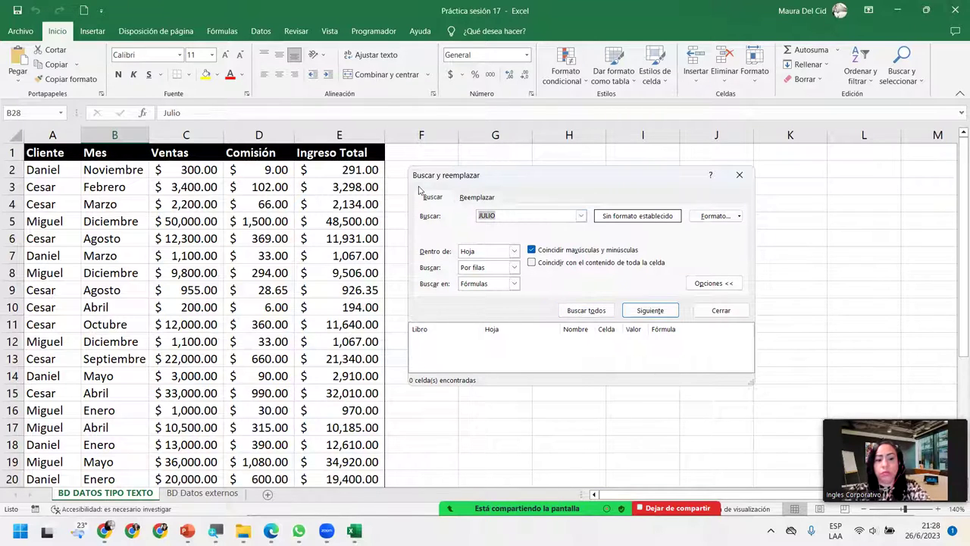
pyautogui.press('capslock')
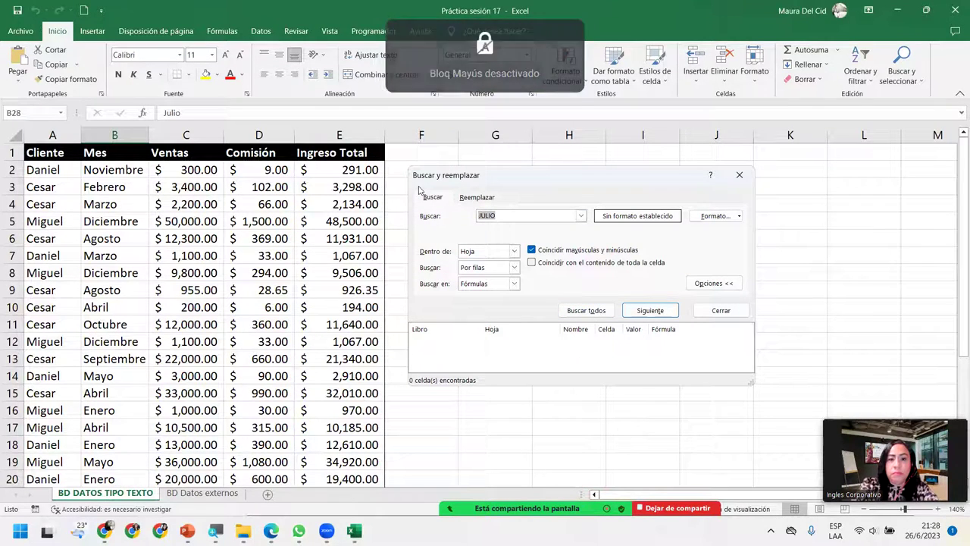
pyautogui.write('Julio')
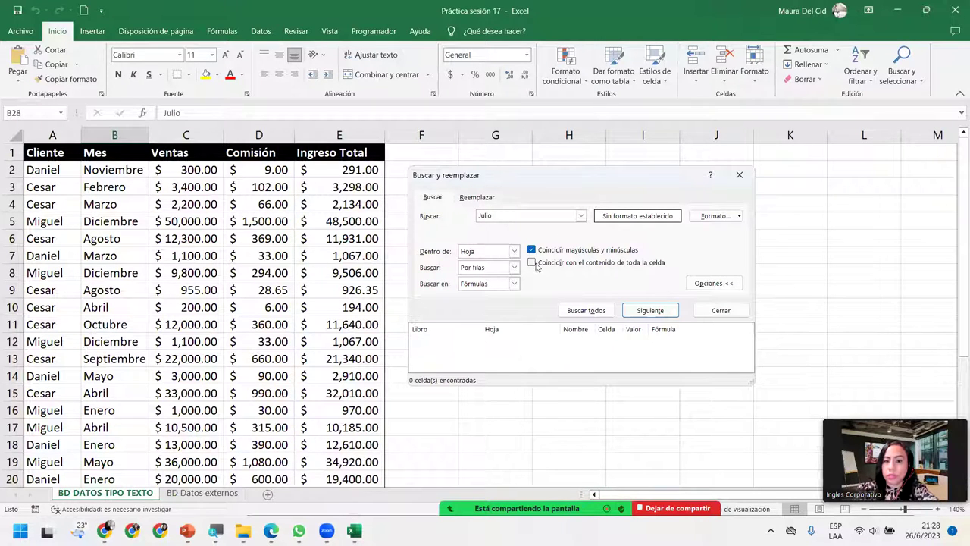
pyautogui.click(587, 310)
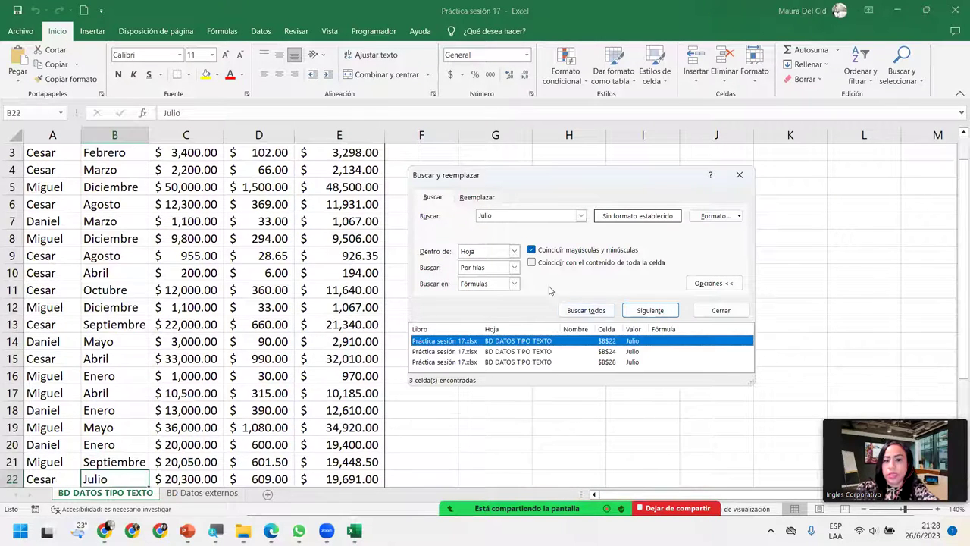
pyautogui.click(480, 216)
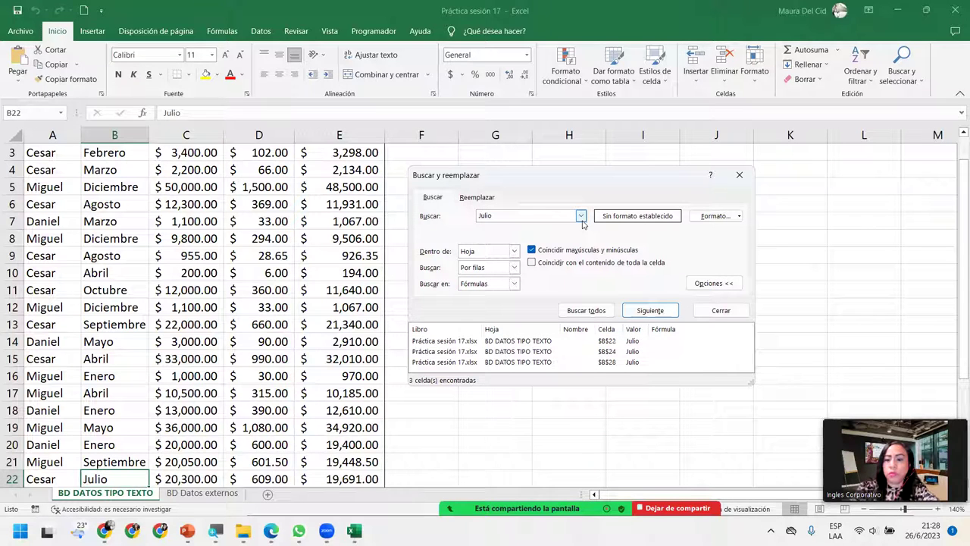
pyautogui.press('Return')
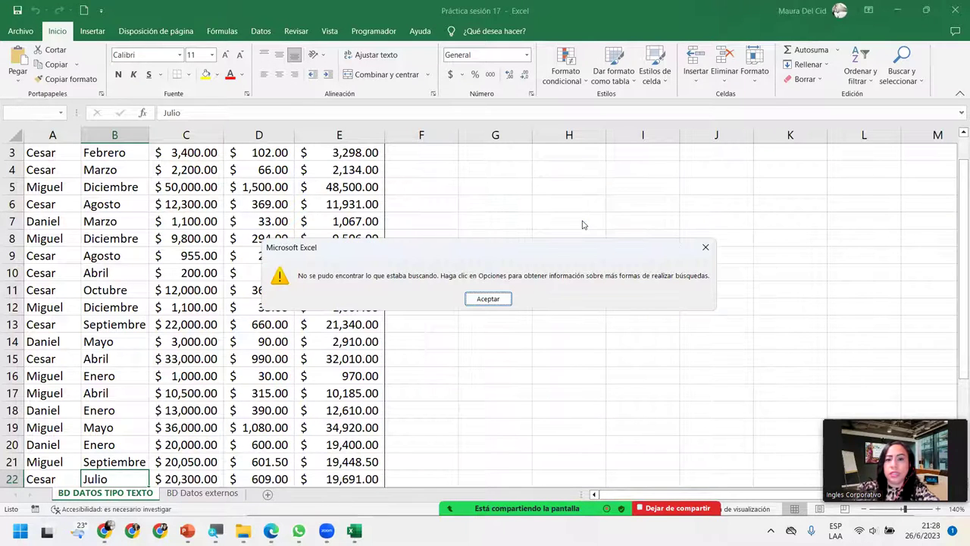
pyautogui.click(507, 300)
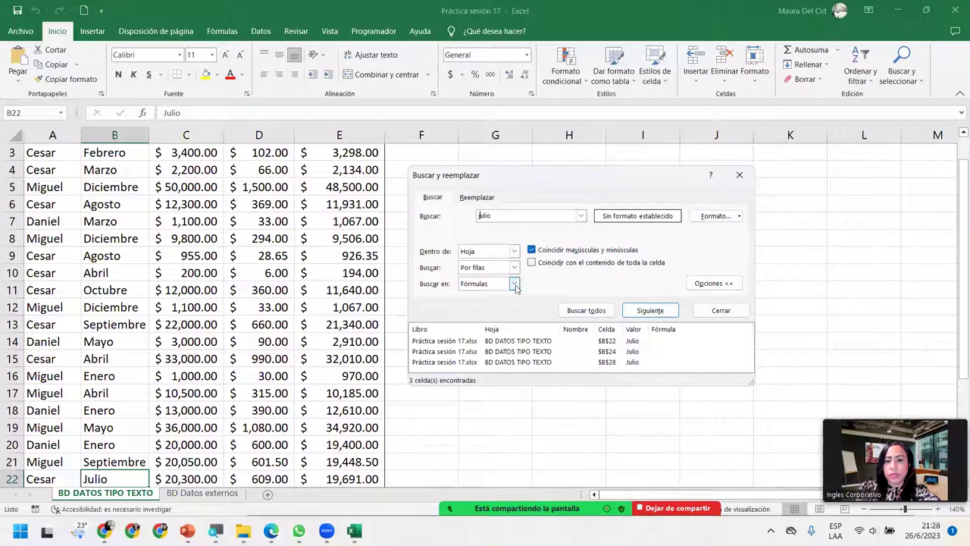
pyautogui.click(532, 251)
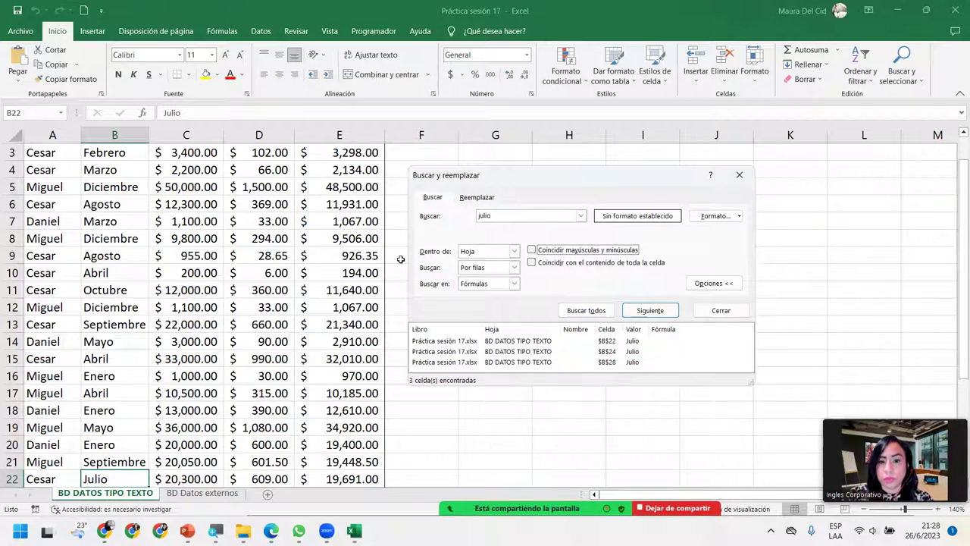
# Step: Search with the wildcard pattern Ju?io and browse the Julio and Junio matches
pyautogui.click(521, 218)
pyautogui.doubleClick(521, 218)
pyautogui.press('BackSpace')
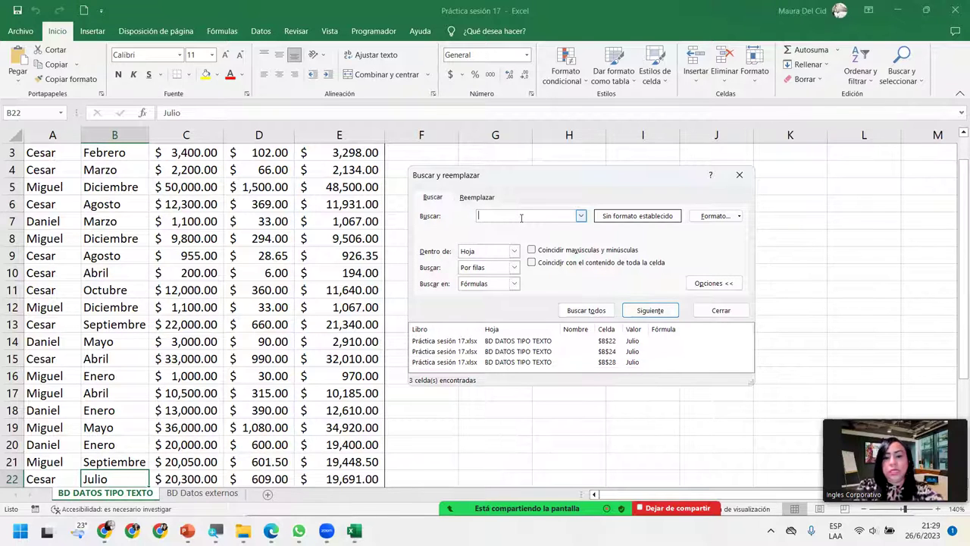
pyautogui.write('Ju?io')
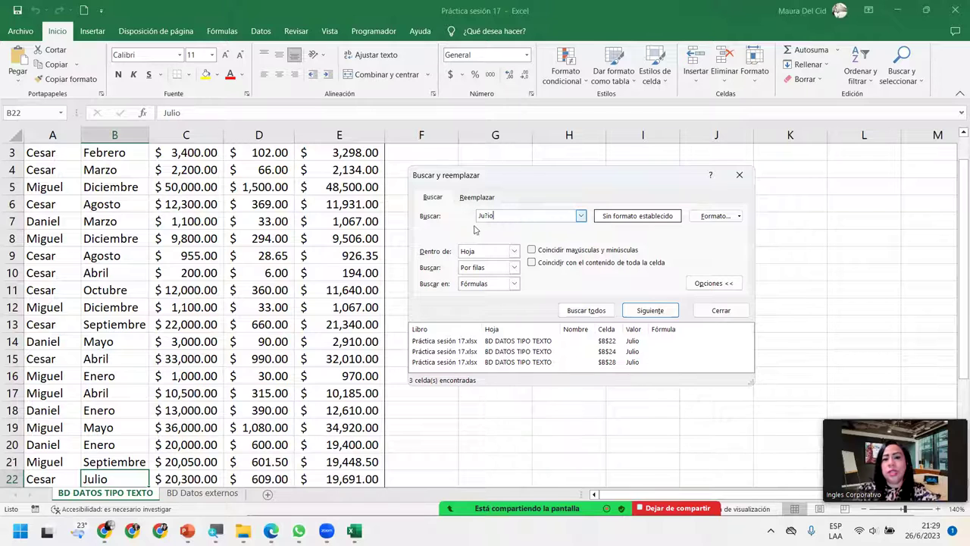
pyautogui.click(572, 311)
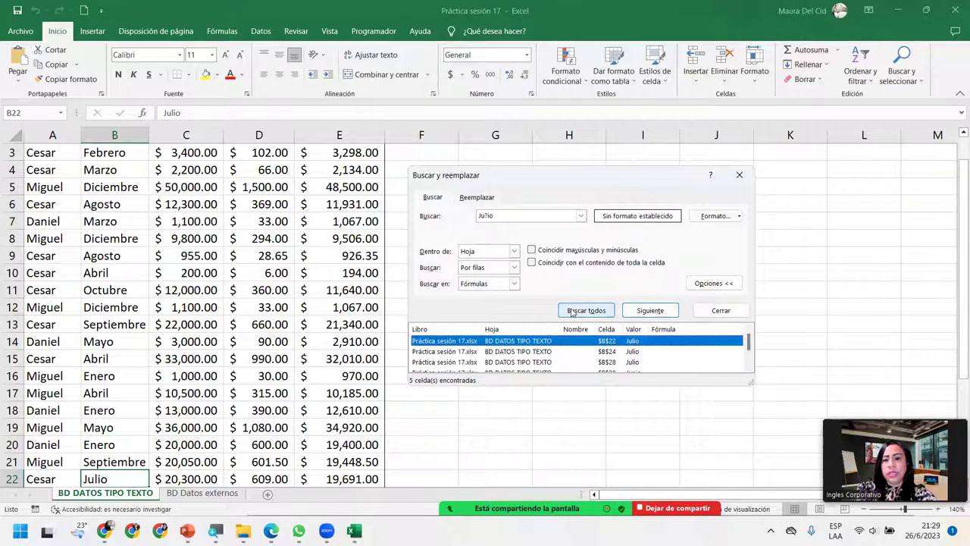
pyautogui.click(458, 353)
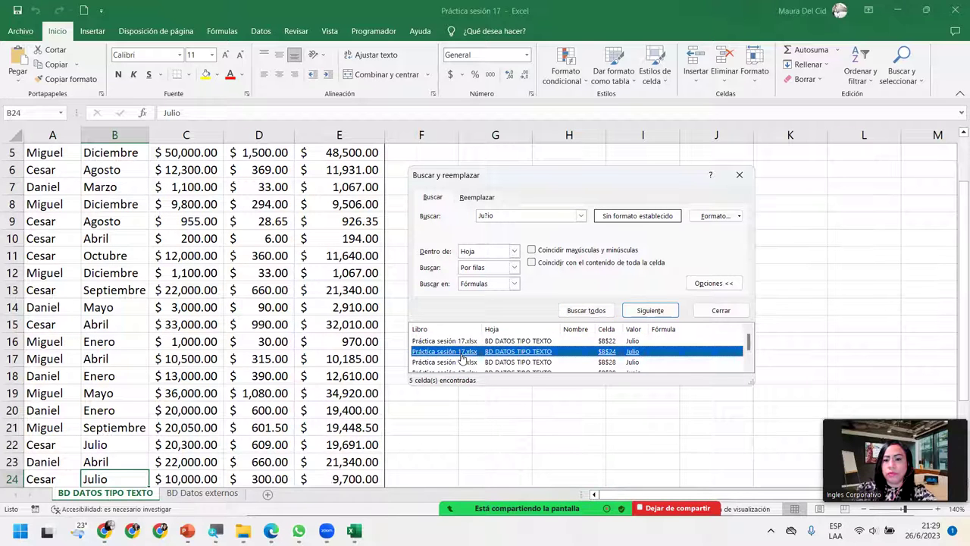
pyautogui.scroll(-1, 462, 357)
pyautogui.click(463, 352)
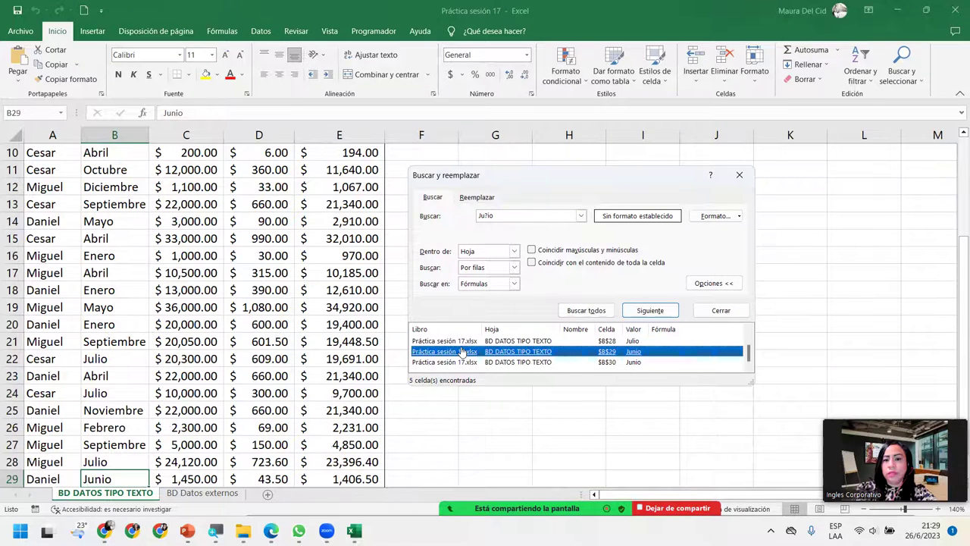
pyautogui.click(463, 361)
pyautogui.click(461, 342)
pyautogui.scroll(2, 461, 345)
pyautogui.click(461, 341)
pyautogui.click(459, 361)
pyautogui.scroll(-2, 459, 362)
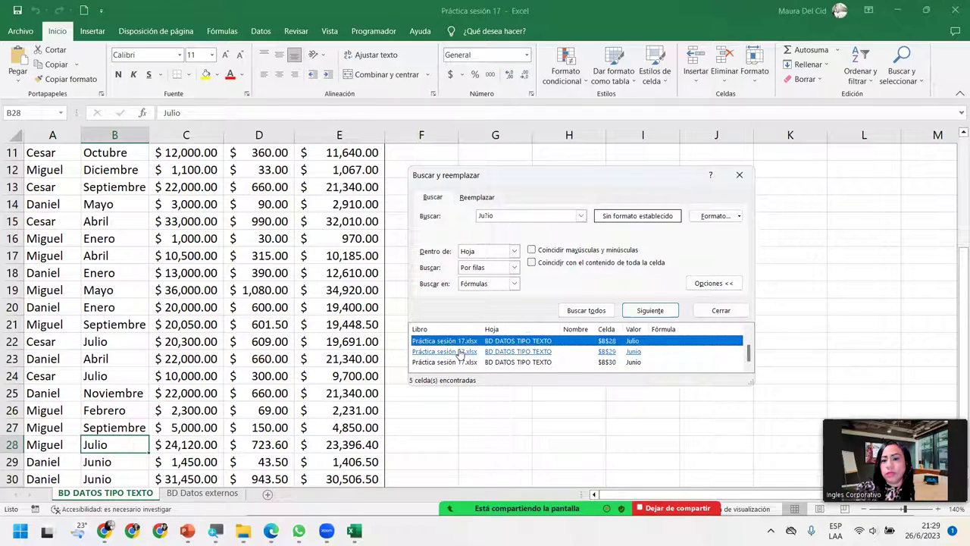
pyautogui.click(459, 353)
pyautogui.click(462, 342)
pyautogui.scroll(2, 461, 341)
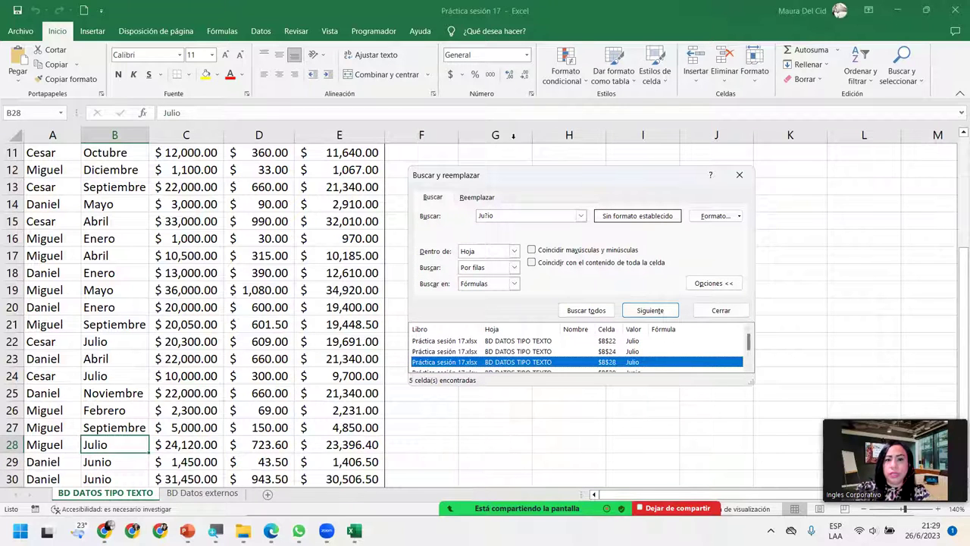
# Step: Move and enlarge the Find window so all five matches (B22, B24, B28, B29, B30) show
pyautogui.moveTo(496, 173); pyautogui.dragTo(439, 91)
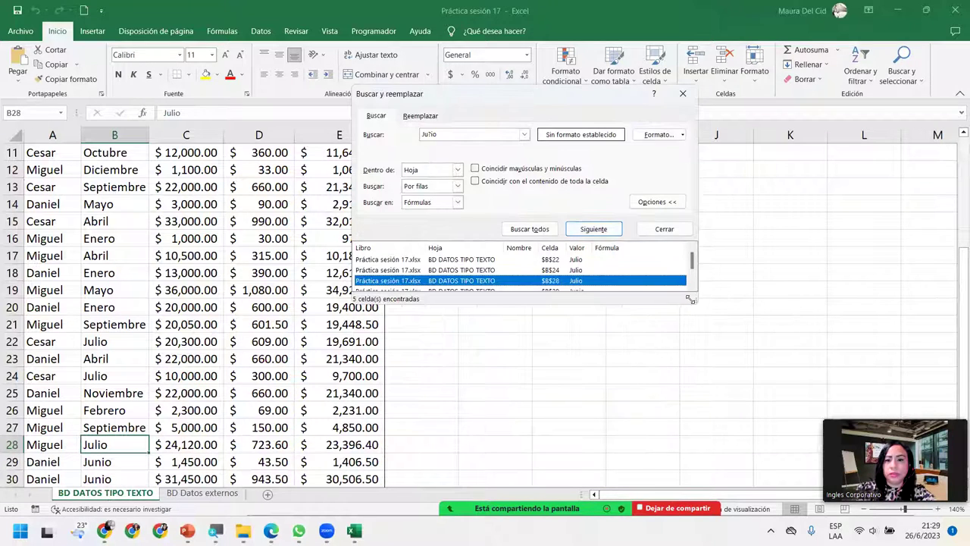
pyautogui.moveTo(690, 299); pyautogui.dragTo(726, 443)
pyautogui.click(435, 291)
pyautogui.click(454, 281)
pyautogui.click(464, 259)
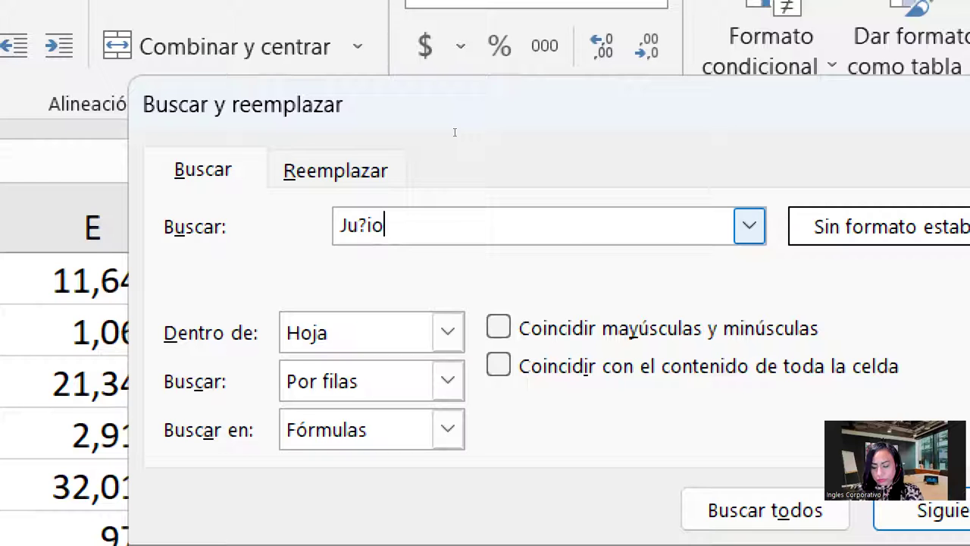
pyautogui.hotkey('alt', 'o')
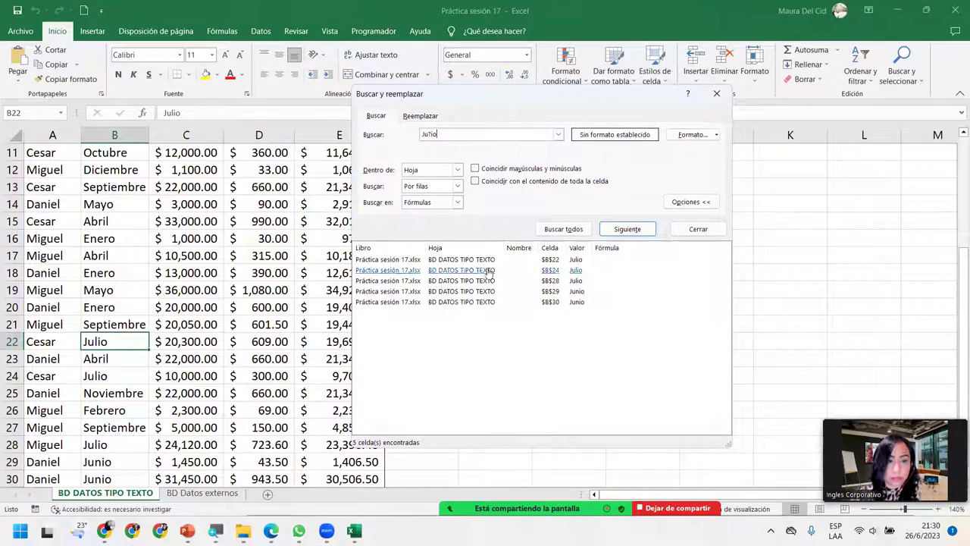
pyautogui.click(469, 134)
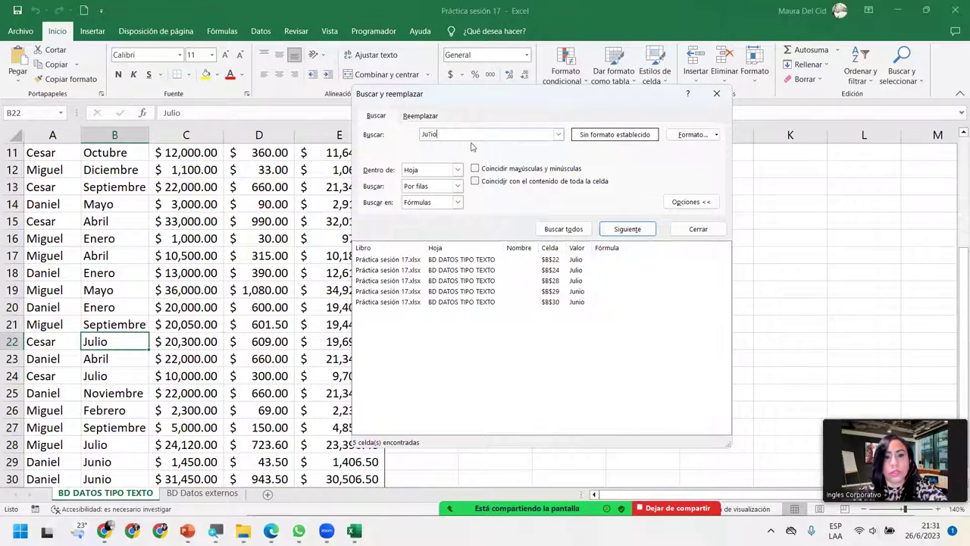
# Step: Search M* and check matches such as Marzo in B7, Miguel in A17, Diciembre in B12
pyautogui.doubleClick(473, 133)
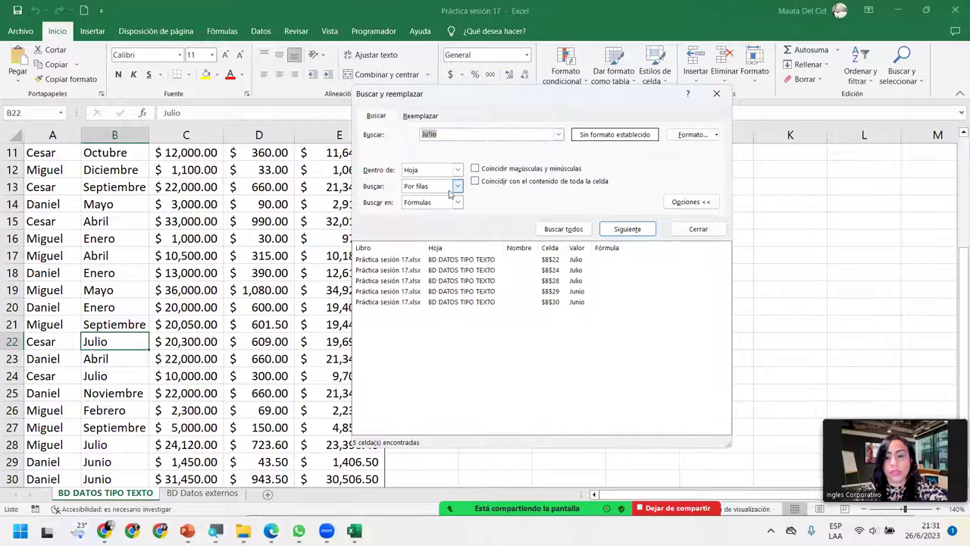
pyautogui.press('BackSpace')
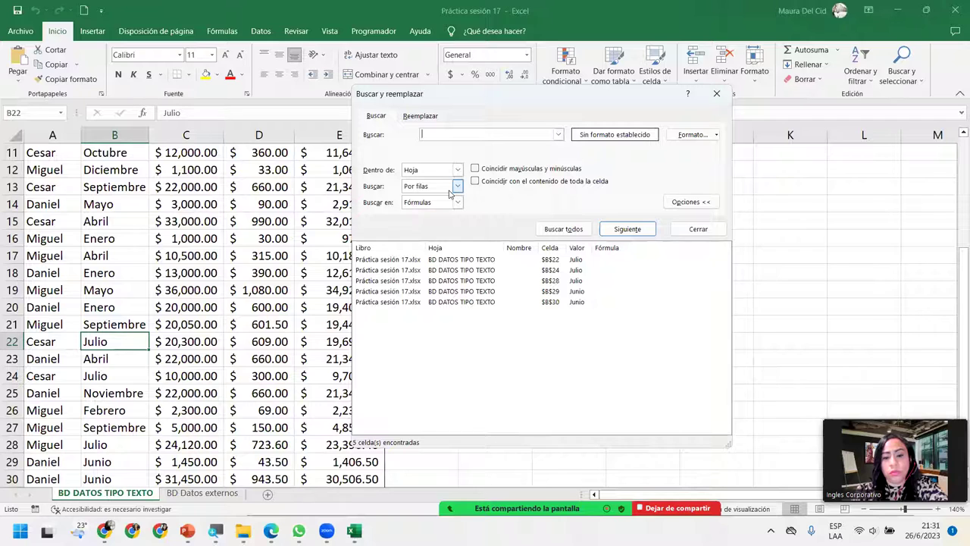
pyautogui.write('M')
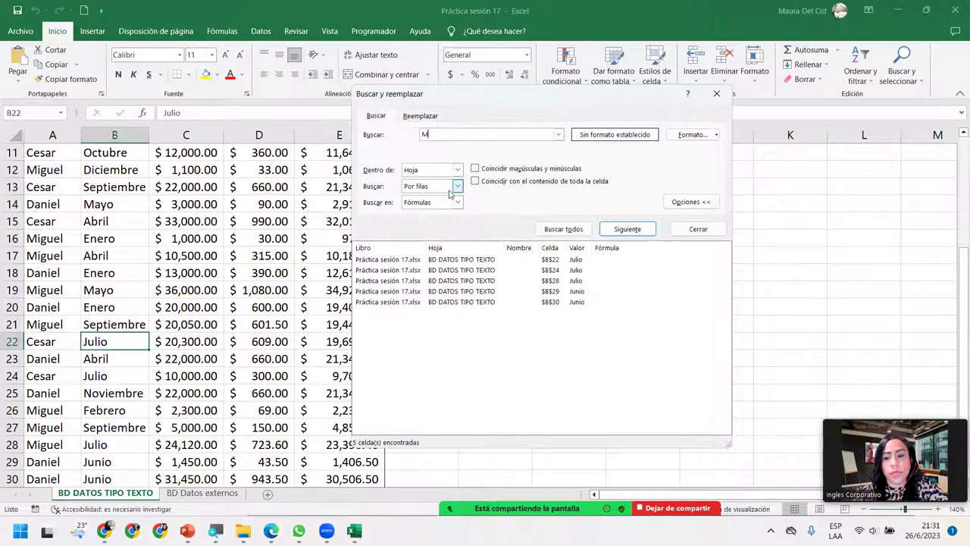
pyautogui.write('*')
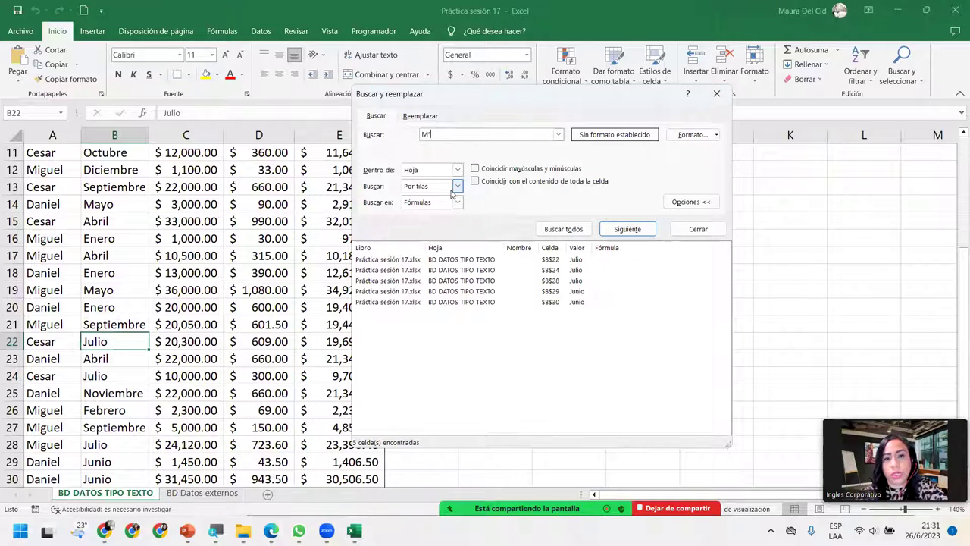
pyautogui.click(563, 230)
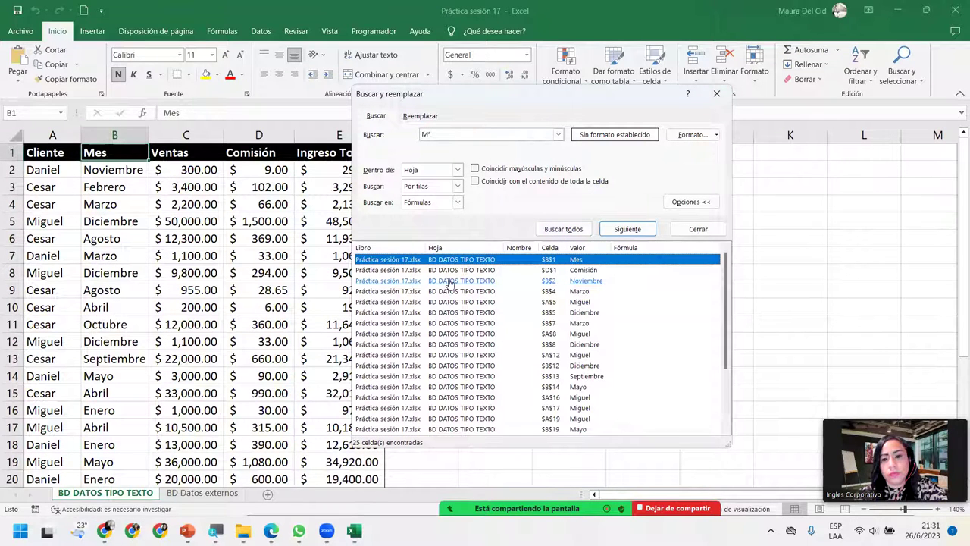
pyautogui.click(482, 325)
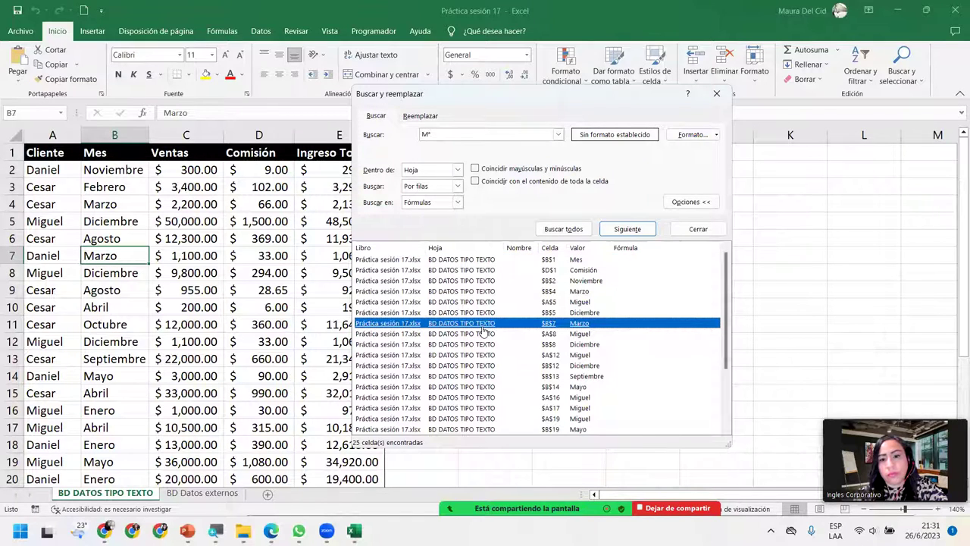
pyautogui.scroll(-3, 482, 331)
pyautogui.click(482, 326)
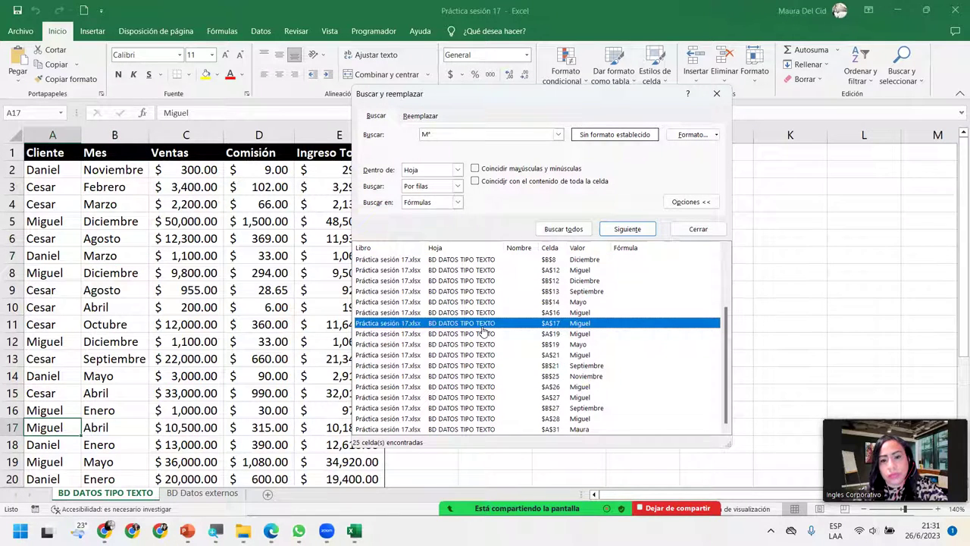
pyautogui.scroll(1, 480, 332)
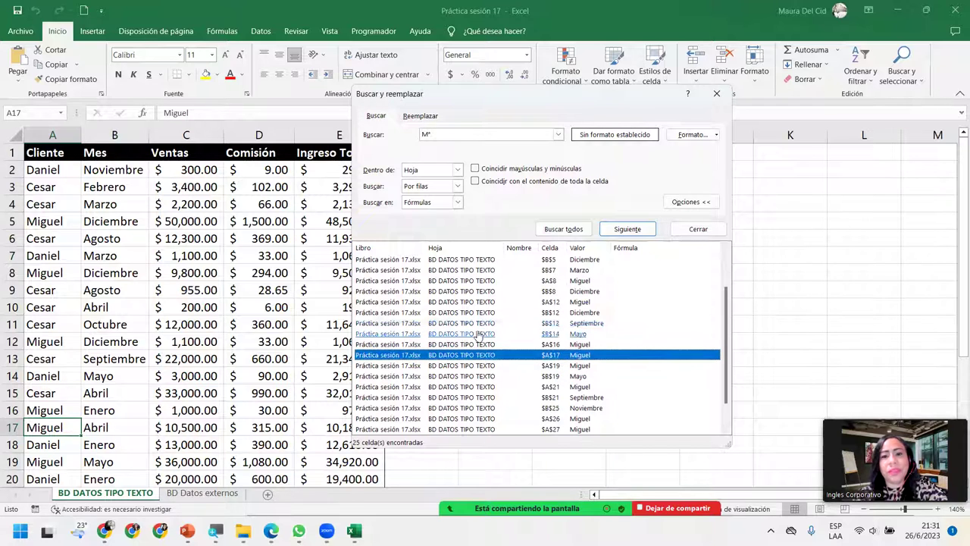
pyautogui.click(469, 314)
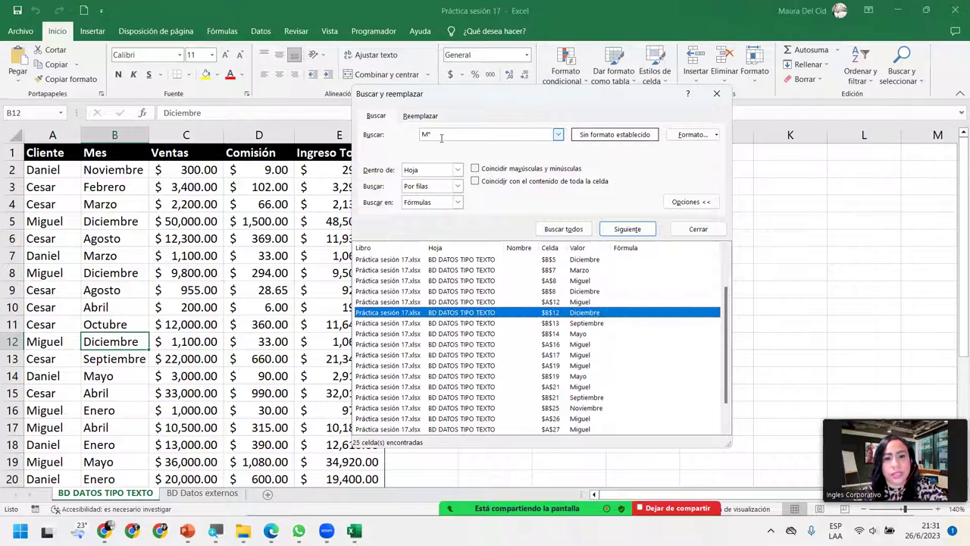
# Step: Change the search term to Mi and step through its 11 matches, from Comisión in D1
pyautogui.moveTo(441, 137); pyautogui.dragTo(415, 141)
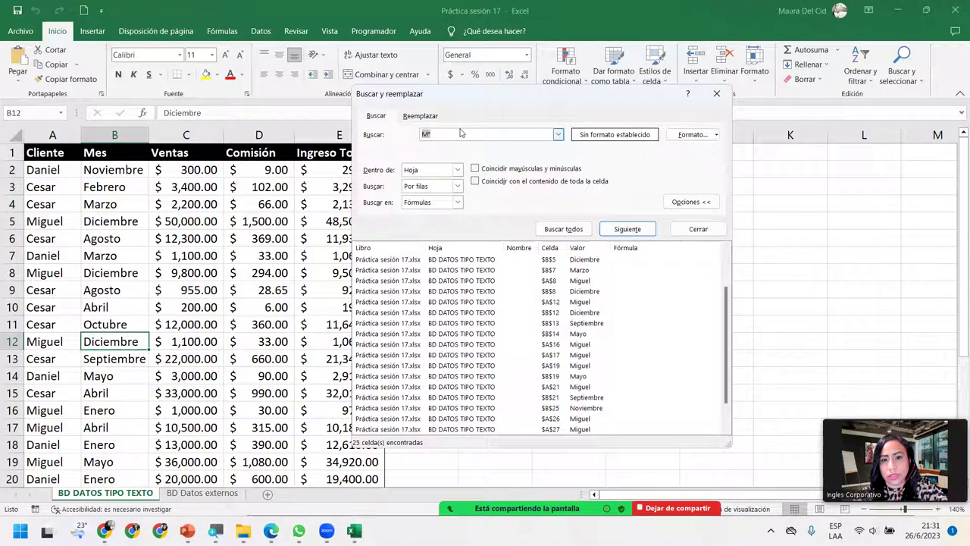
pyautogui.click(424, 136)
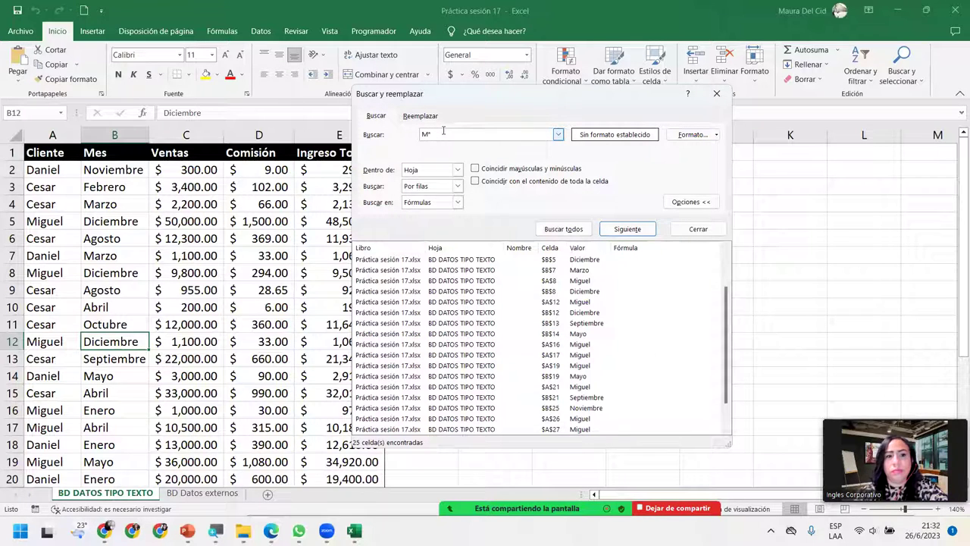
pyautogui.press('BackSpace')
pyautogui.press('BackSpace')
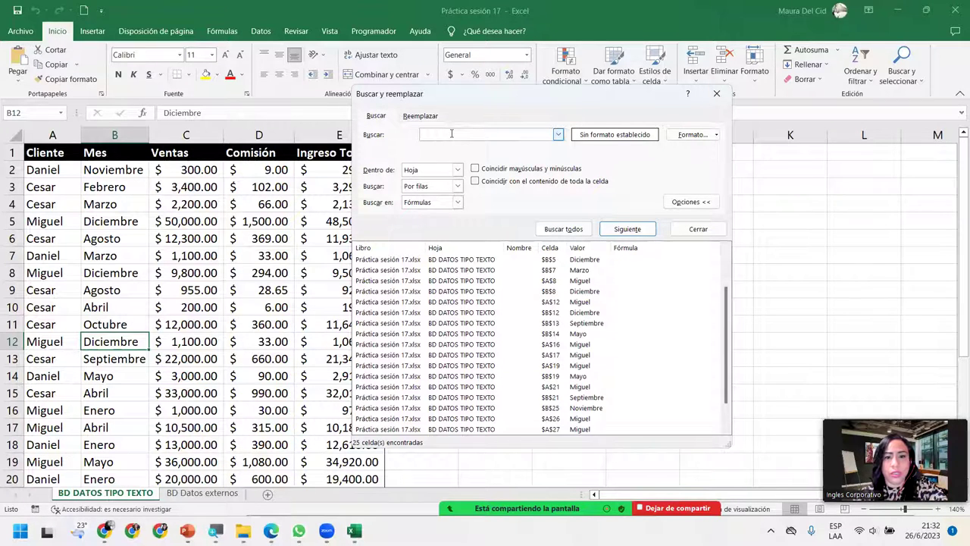
pyautogui.write('Mi')
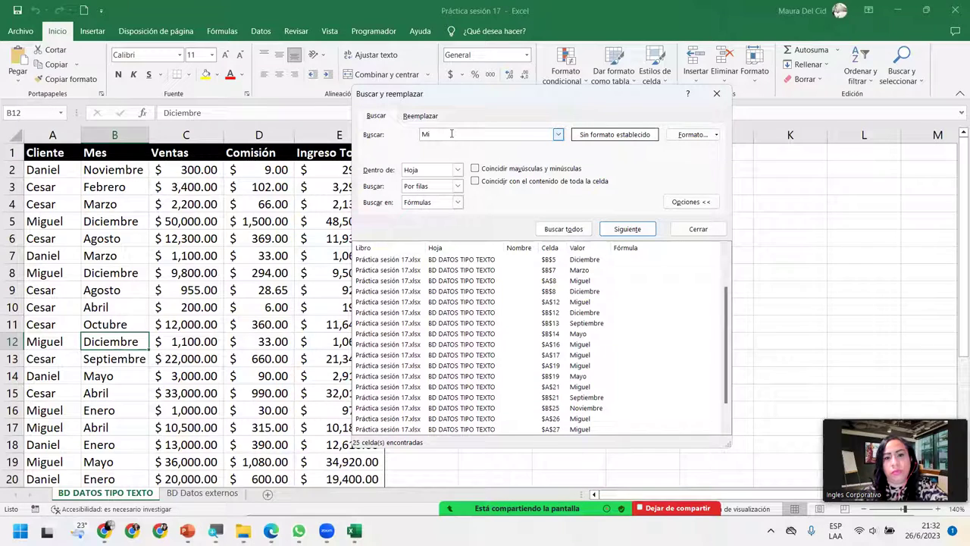
pyautogui.click(563, 229)
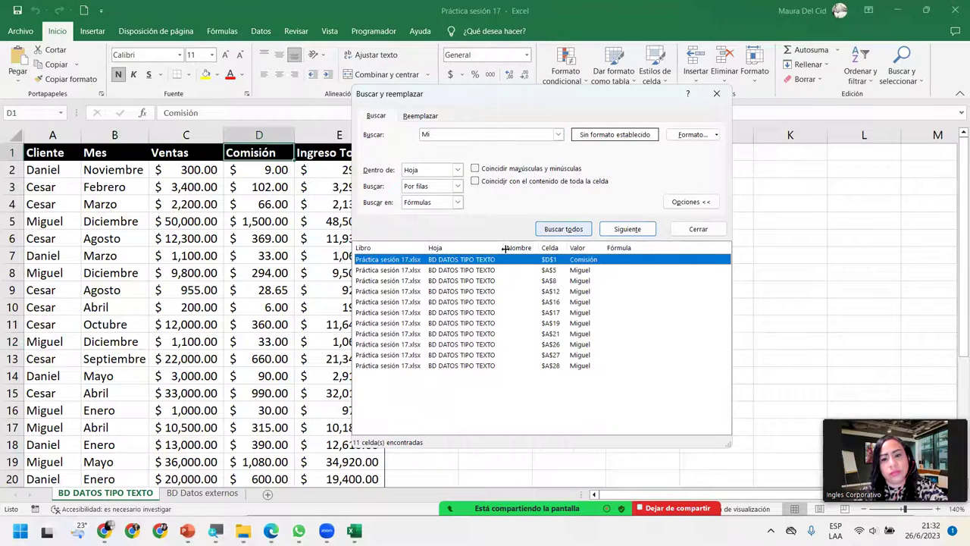
pyautogui.click(451, 270)
pyautogui.click(449, 290)
pyautogui.click(448, 323)
pyautogui.click(445, 345)
pyautogui.click(441, 365)
pyautogui.click(430, 355)
pyautogui.click(425, 335)
pyautogui.click(423, 312)
pyautogui.click(420, 302)
pyautogui.click(417, 280)
pyautogui.click(413, 260)
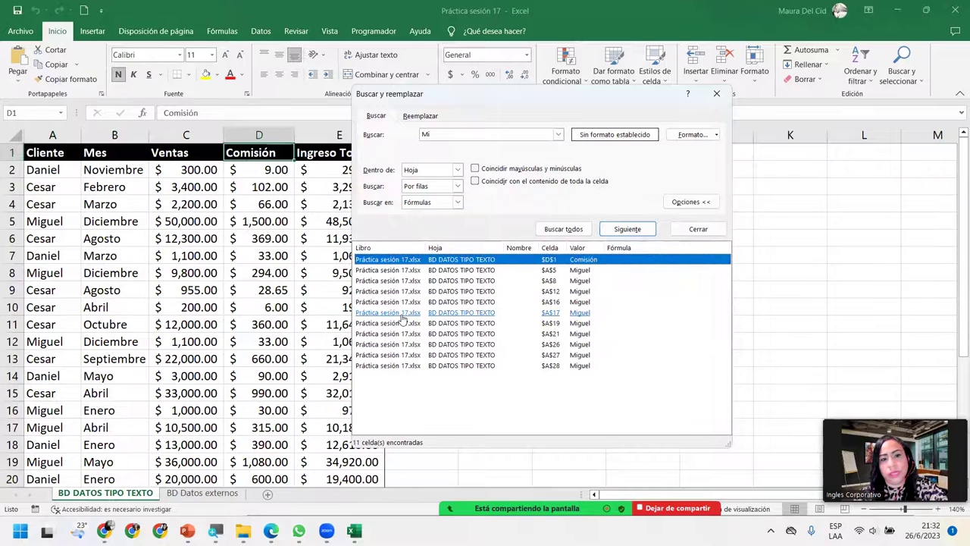
# Step: Search Ju* to list Julio (B22, B24, B28) and Junio (B29, B30), then clear the term
pyautogui.moveTo(448, 134); pyautogui.dragTo(401, 137)
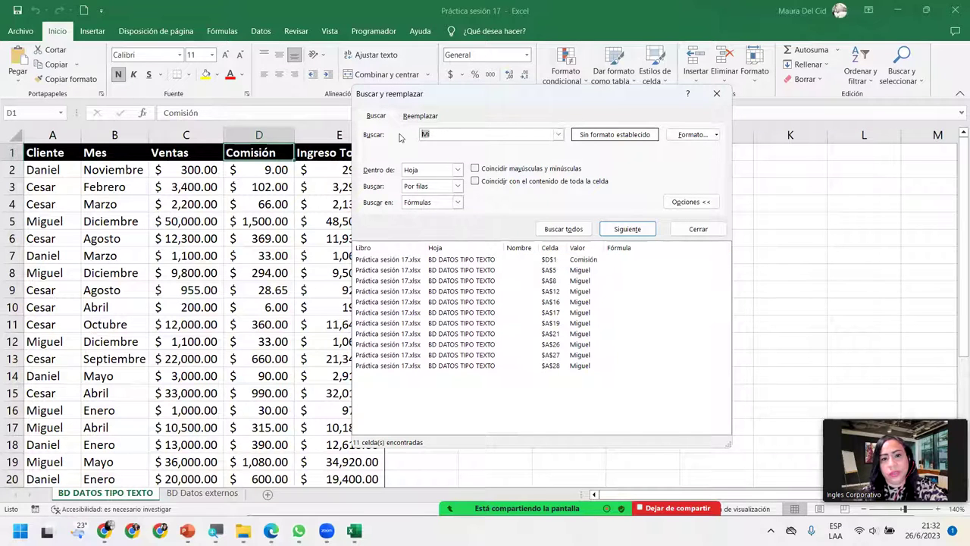
pyautogui.write('Ju')
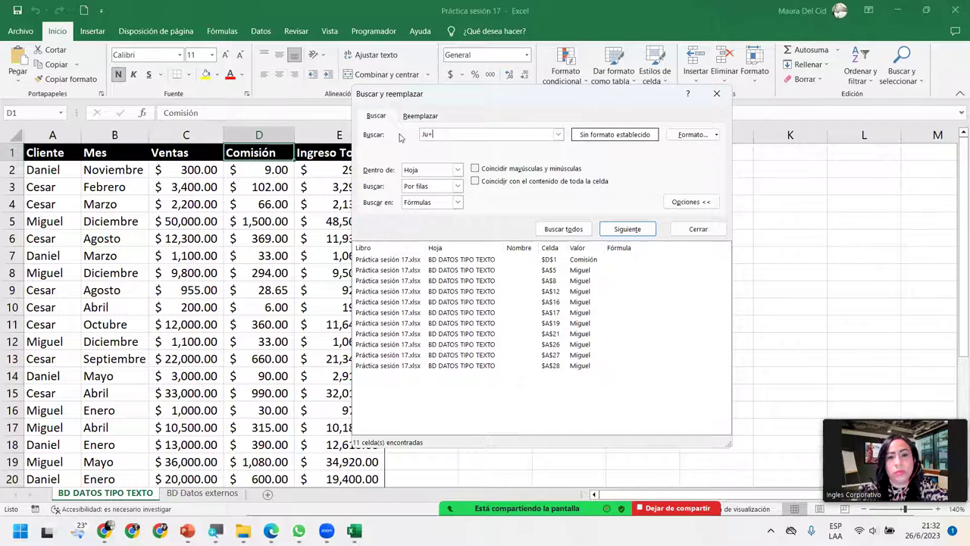
pyautogui.write('*')
pyautogui.click(577, 230)
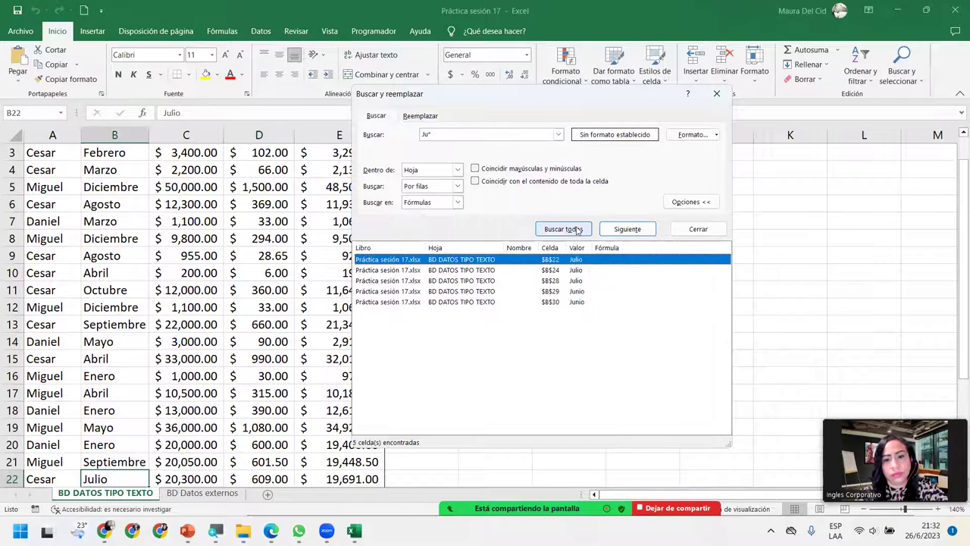
pyautogui.click(455, 270)
pyautogui.click(453, 291)
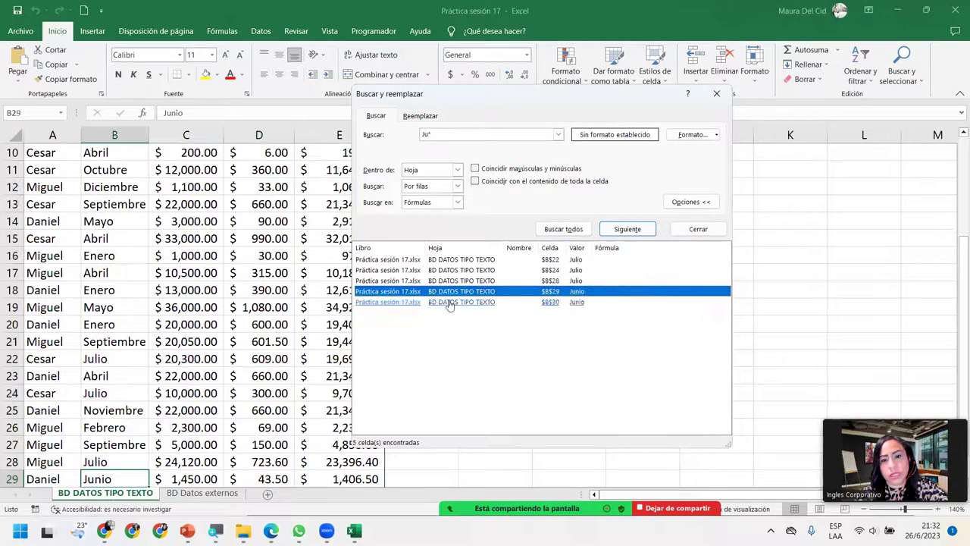
pyautogui.click(448, 302)
pyautogui.click(451, 291)
pyautogui.click(453, 280)
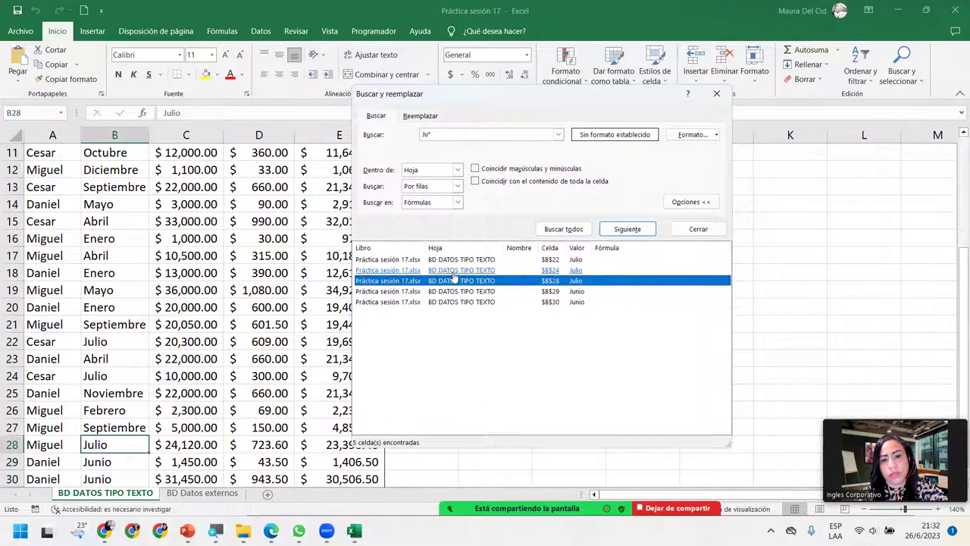
pyautogui.click(455, 270)
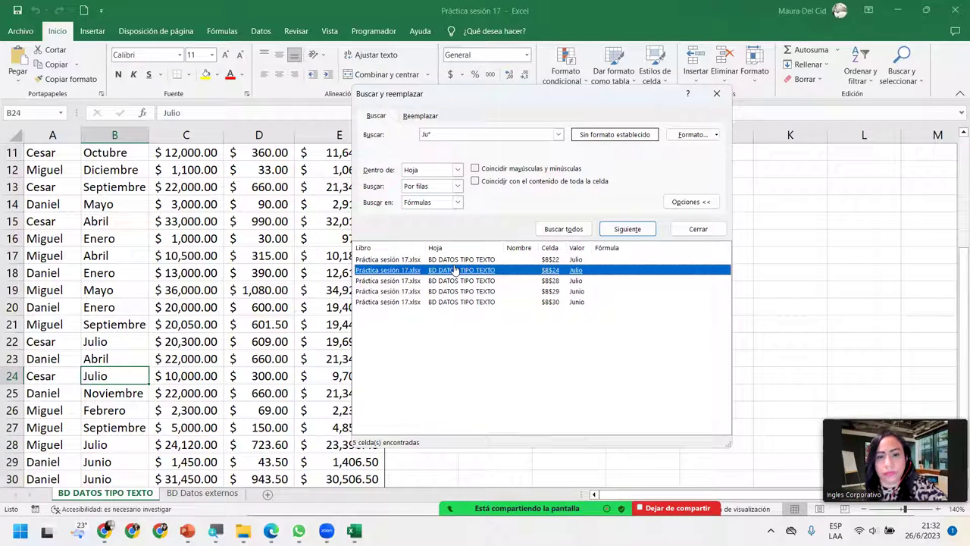
pyautogui.click(456, 260)
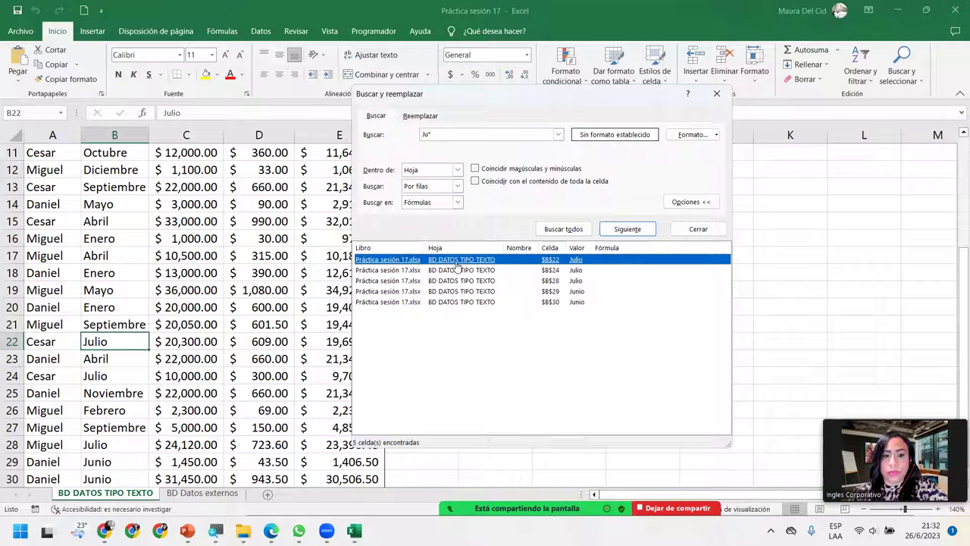
pyautogui.click(394, 124)
pyautogui.press('BackSpace')
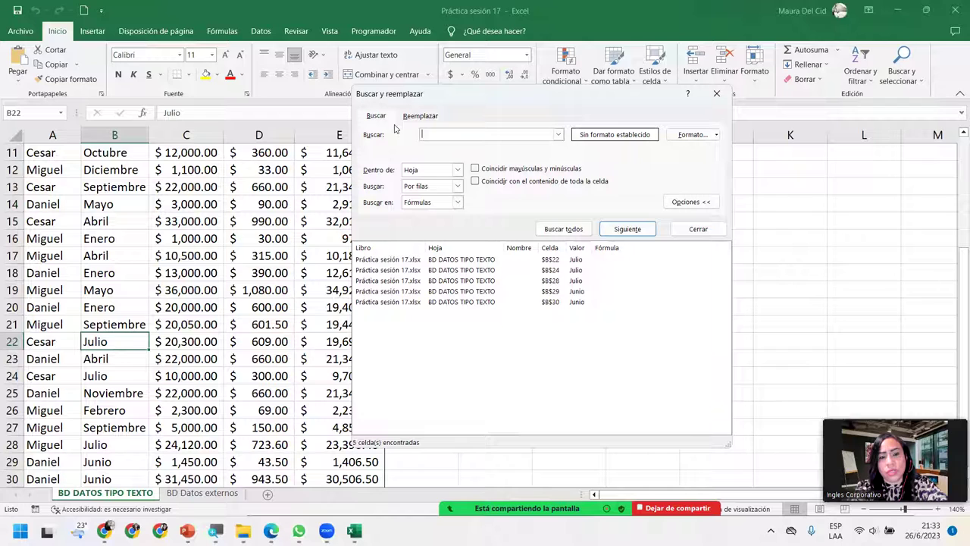
pyautogui.write('300')
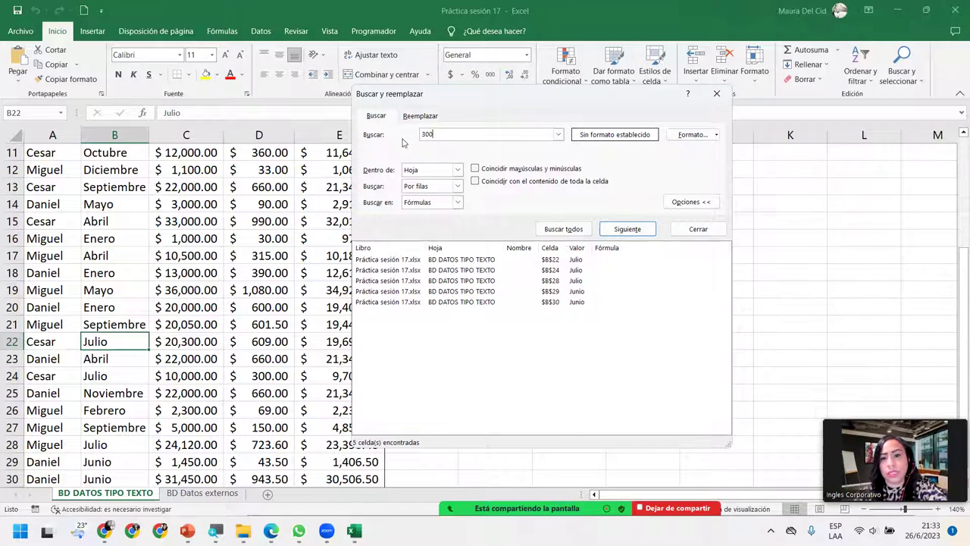
pyautogui.click(562, 229)
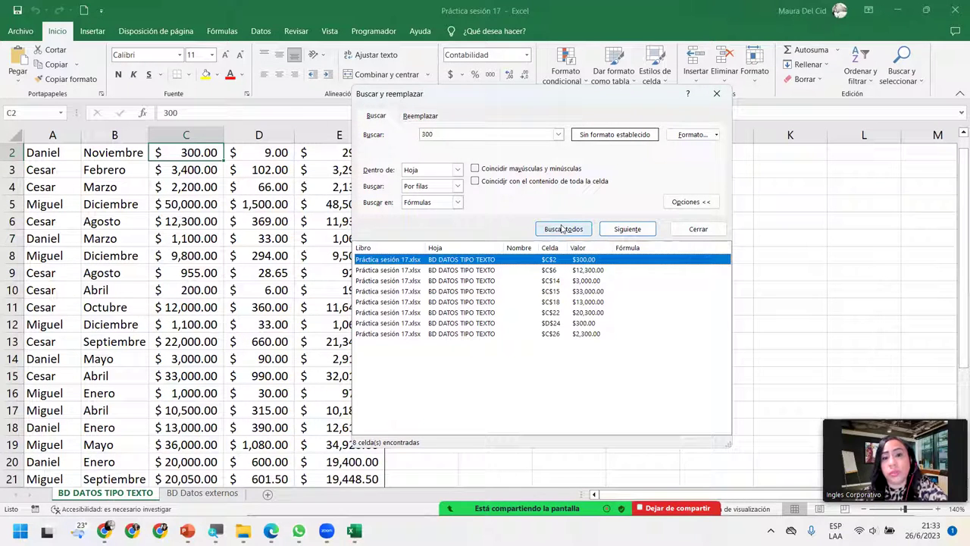
pyautogui.click(464, 271)
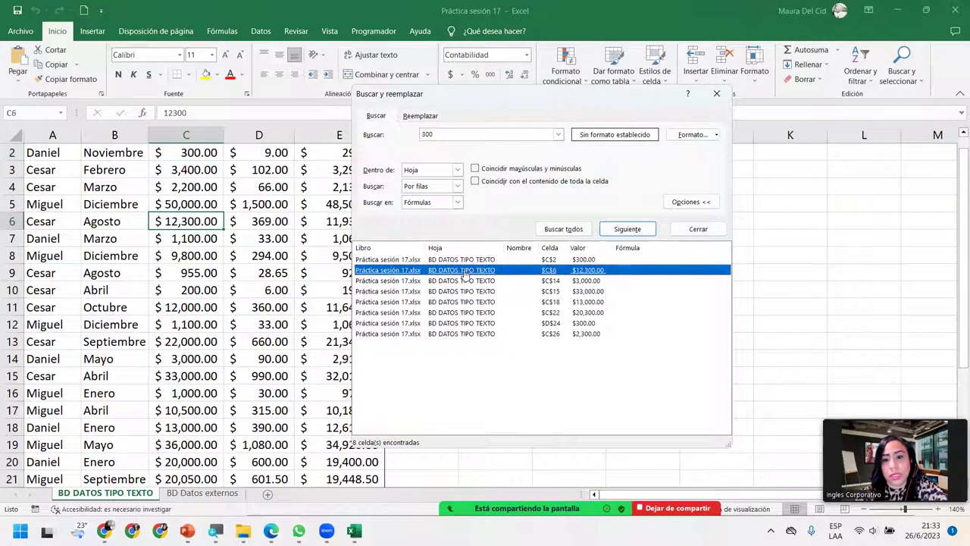
pyautogui.click(467, 291)
pyautogui.click(467, 303)
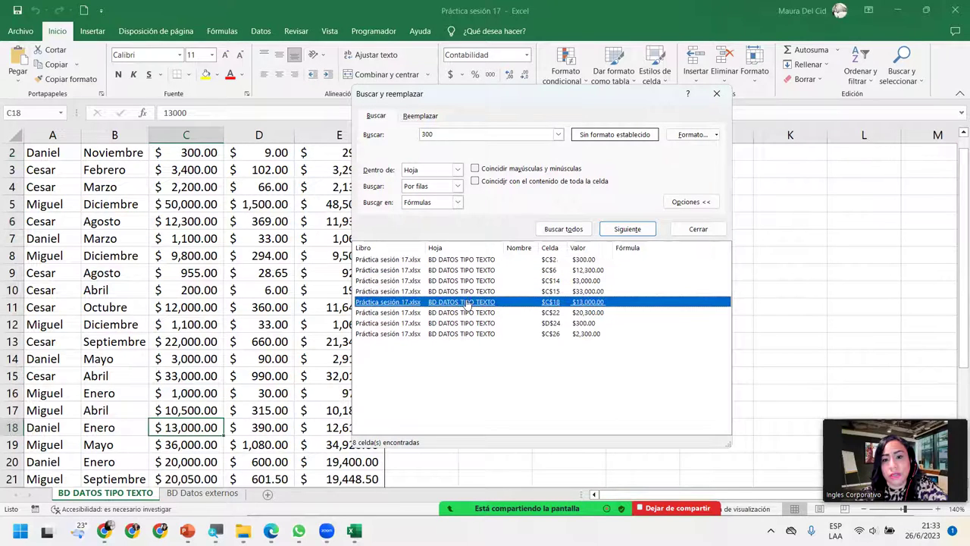
pyautogui.click(466, 313)
pyautogui.click(467, 322)
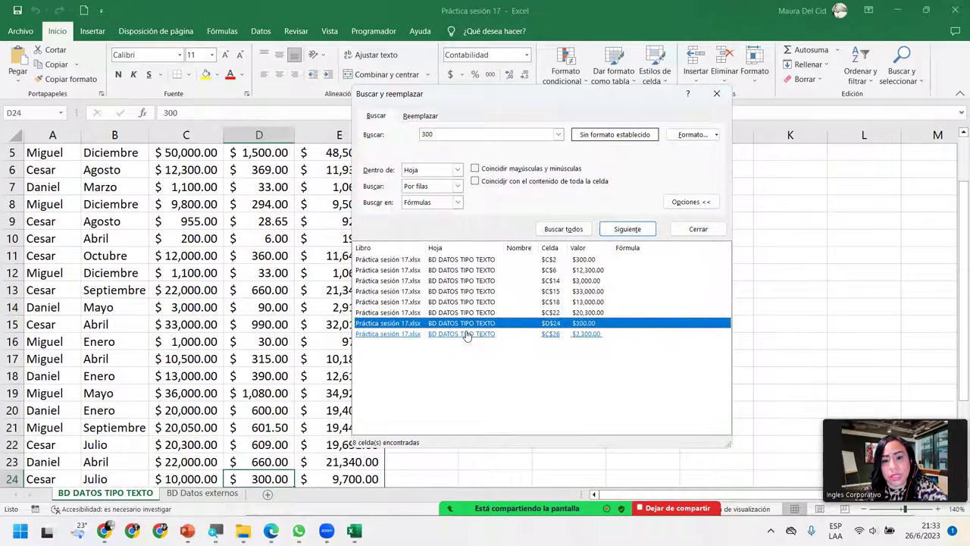
pyautogui.click(467, 334)
pyautogui.click(467, 313)
pyautogui.click(467, 301)
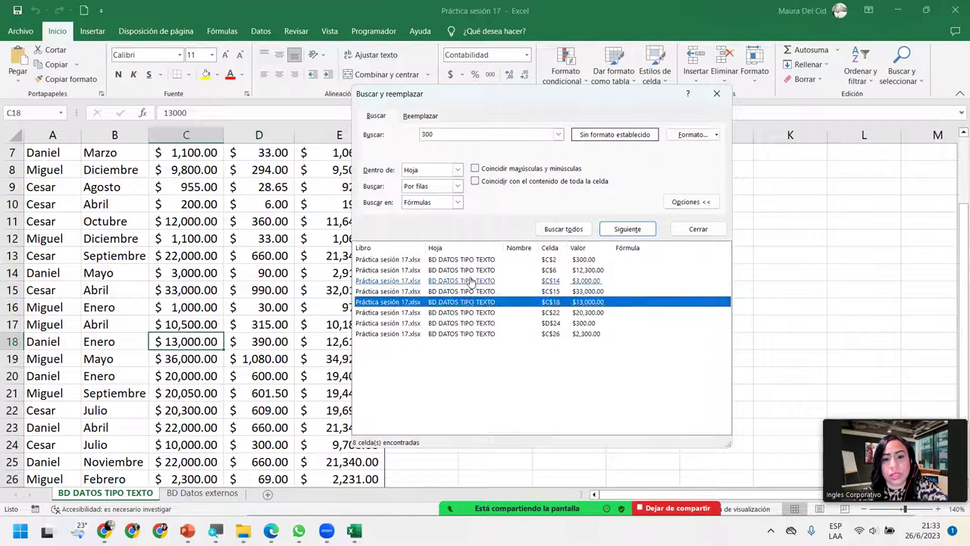
pyautogui.click(469, 280)
pyautogui.click(470, 260)
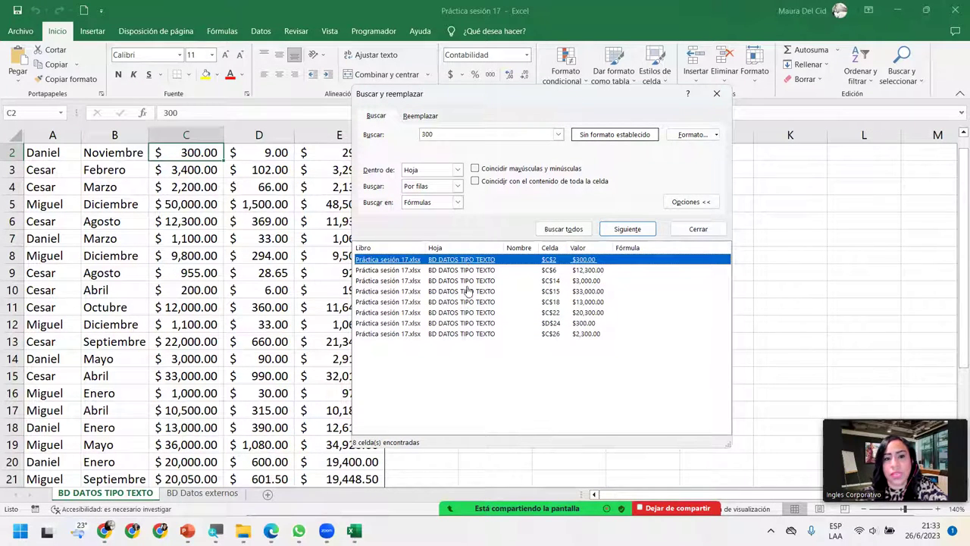
pyautogui.click(469, 292)
pyautogui.click(464, 313)
pyautogui.click(462, 324)
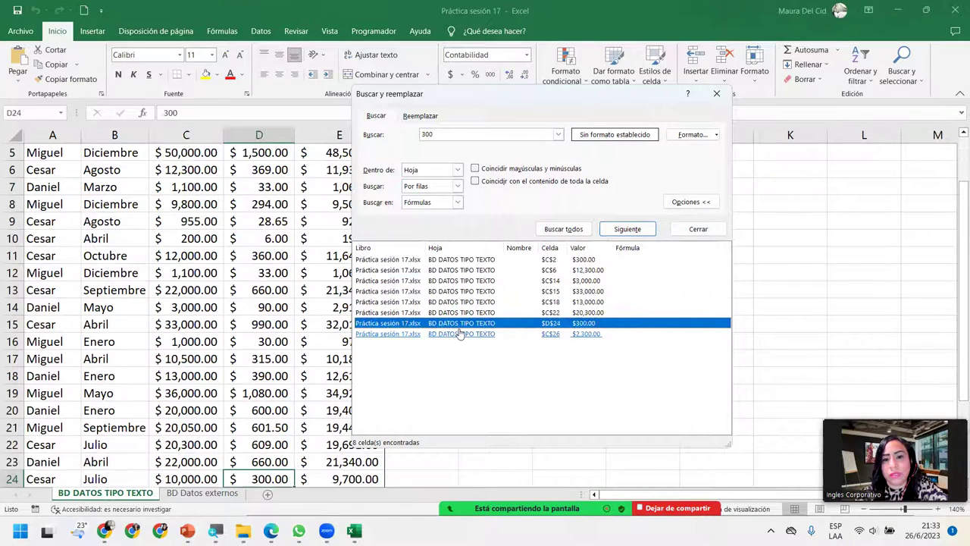
pyautogui.click(461, 334)
pyautogui.click(503, 389)
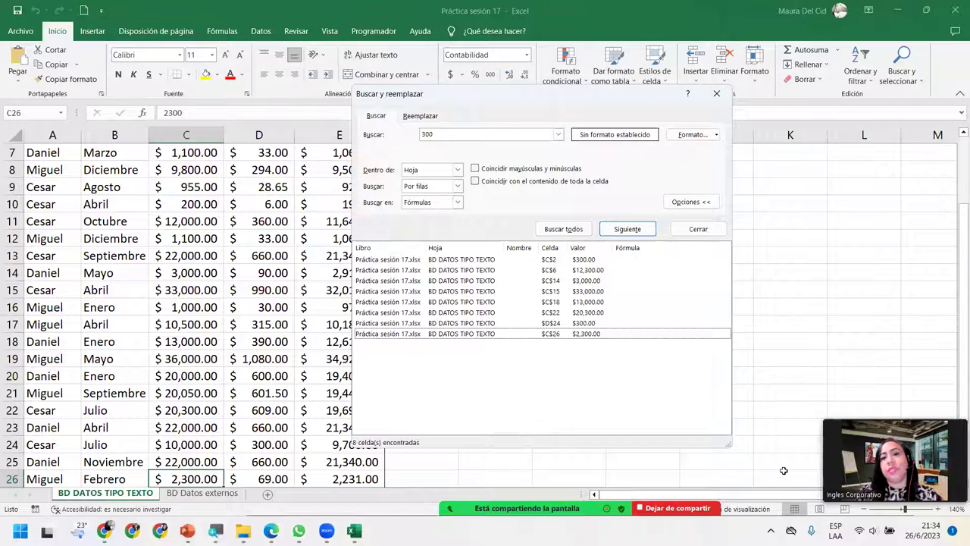
# Step: Tick 'Coincidir con el contenido de toda la celda' for the 300 search
pyautogui.click(475, 182)
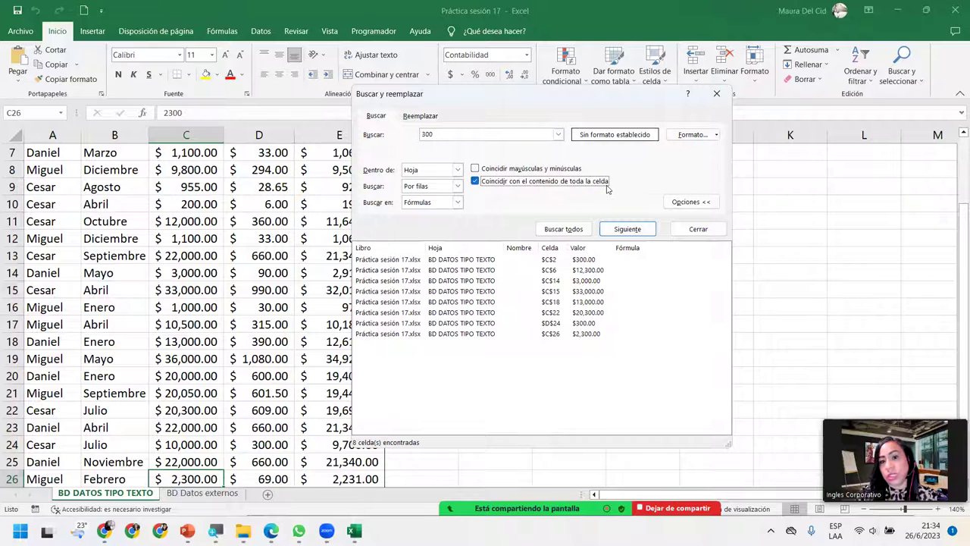
# Step: Rerun the exact 300 search and jump between its two matches, C2 and D24
pyautogui.click(569, 230)
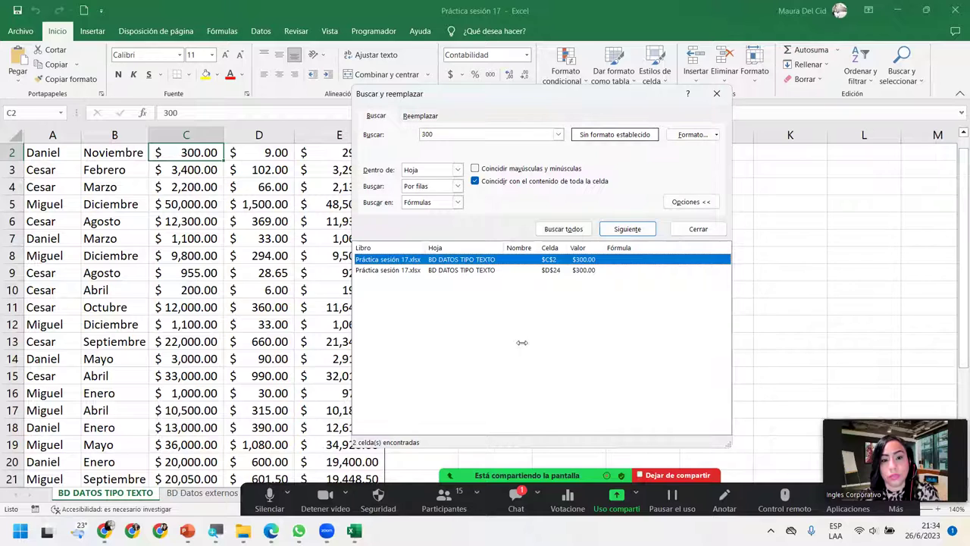
pyautogui.hotkey('alt', 'h')
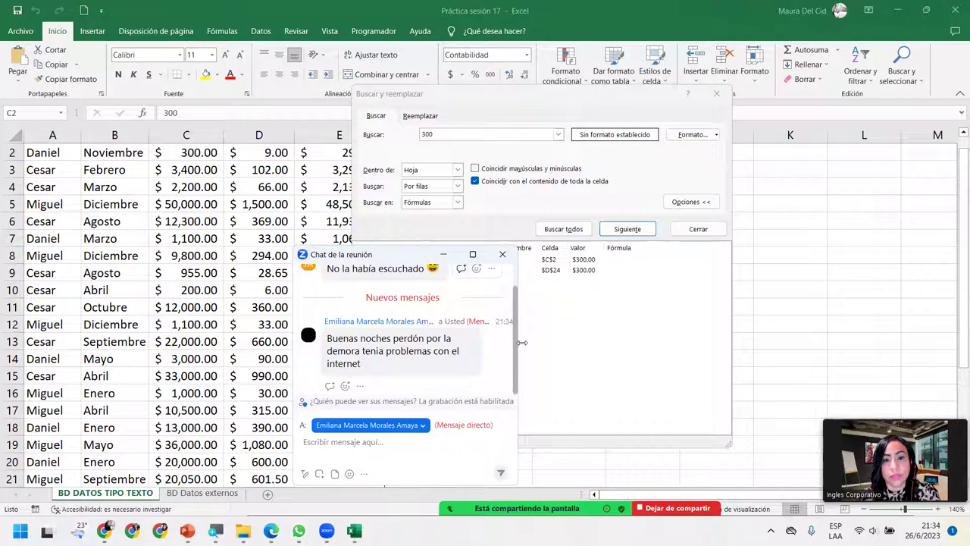
pyautogui.hotkey('alt', 'h')
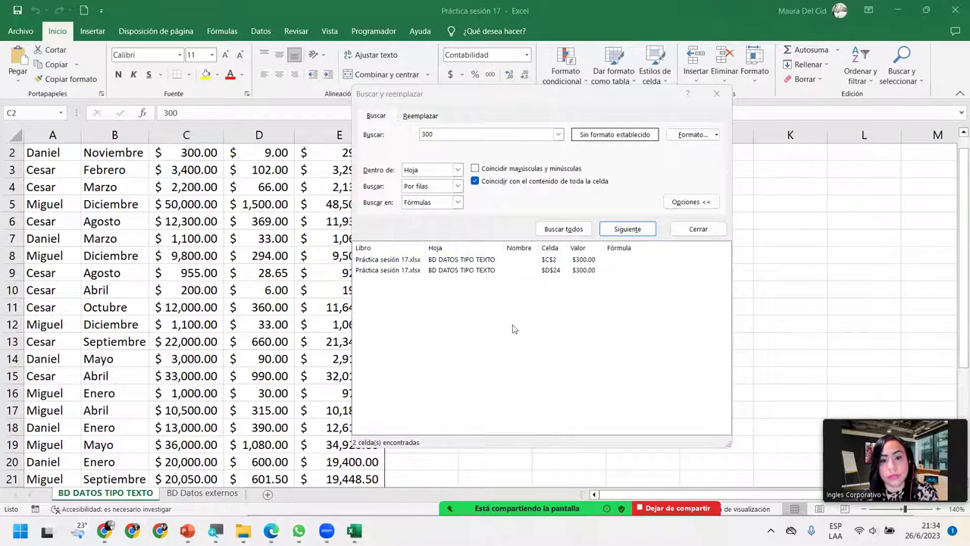
pyautogui.click(461, 260)
pyautogui.click(457, 271)
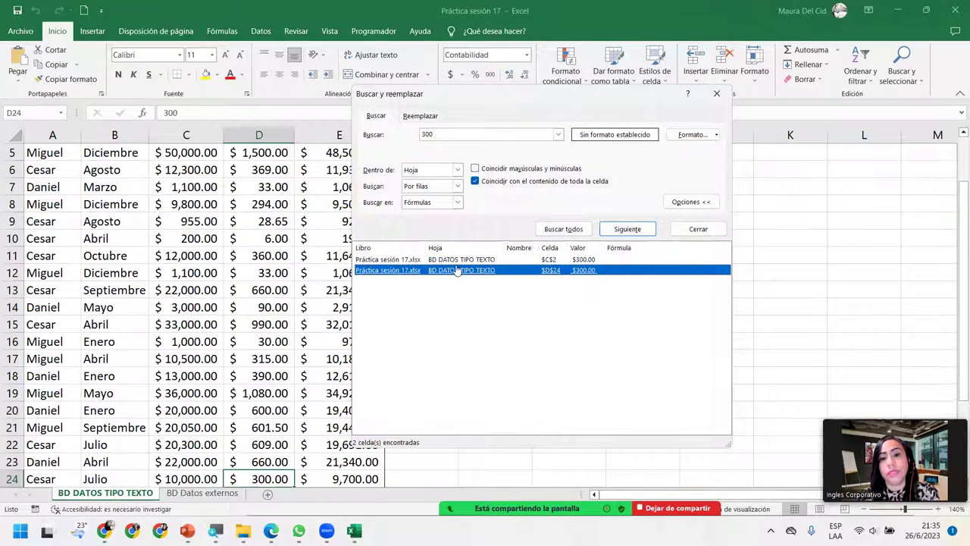
pyautogui.click(454, 261)
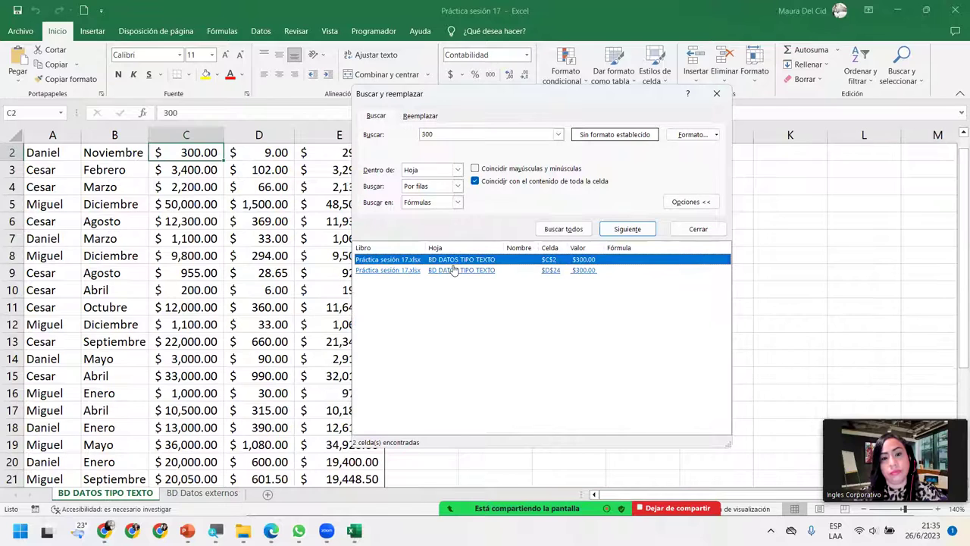
pyautogui.click(453, 270)
pyautogui.click(453, 260)
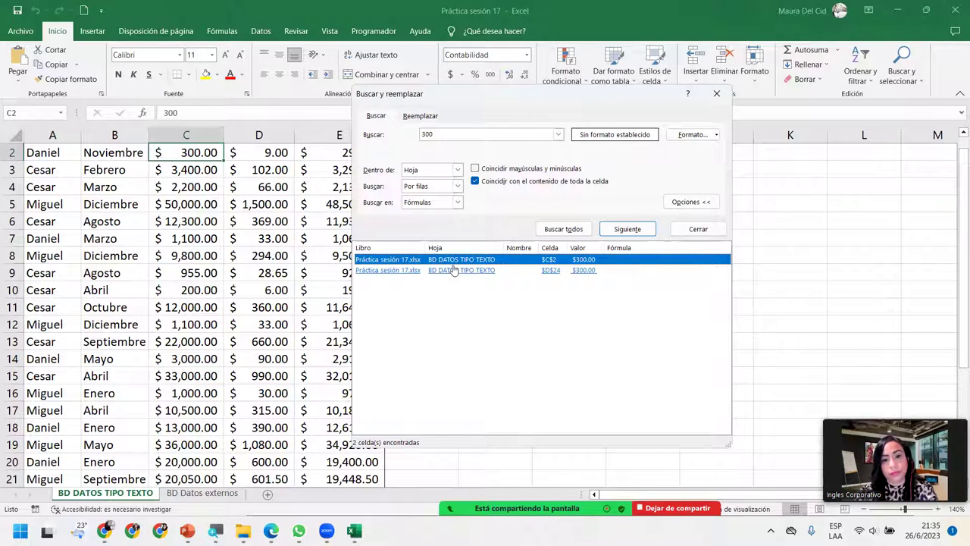
pyautogui.click(453, 271)
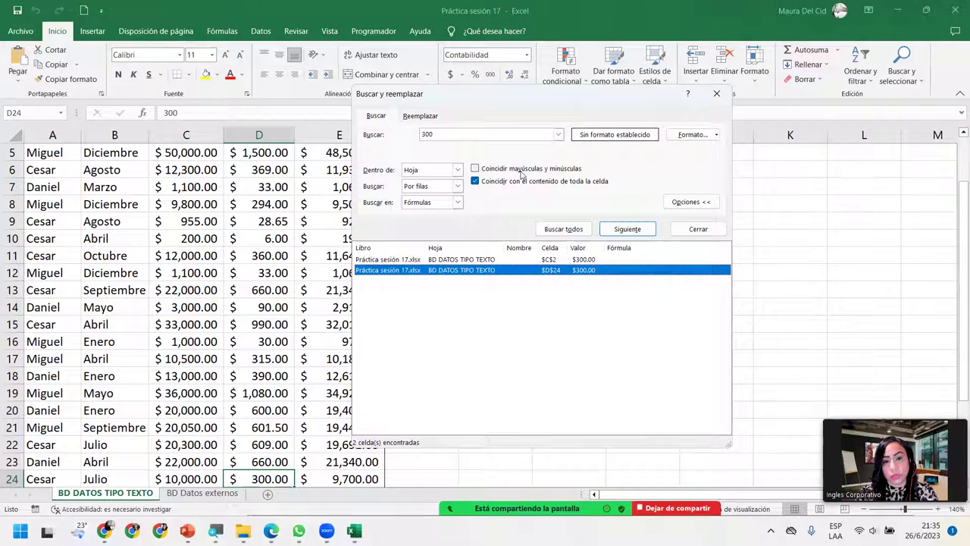
# Step: Set the search order to 'Por columnas', rerun it, and check matches C2 and D24
pyautogui.click(458, 187)
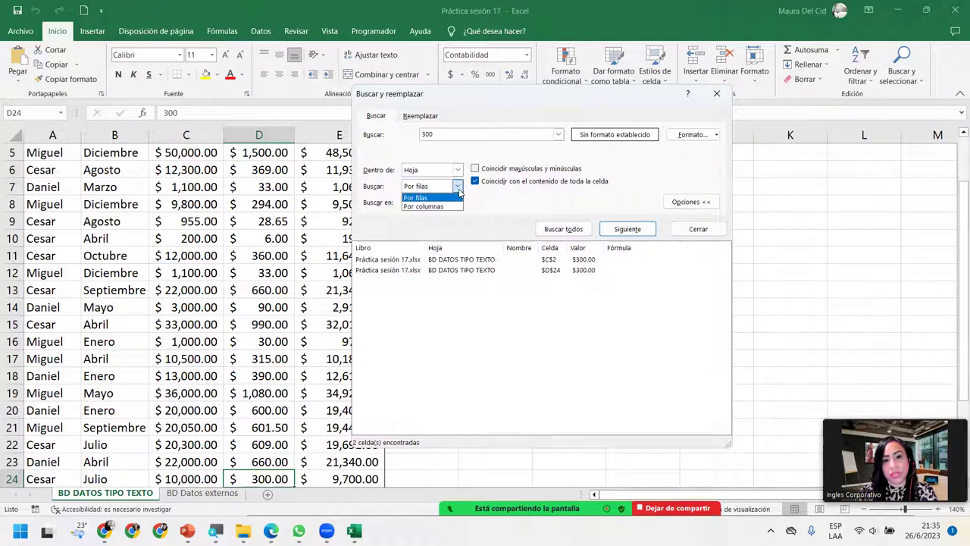
pyautogui.click(442, 207)
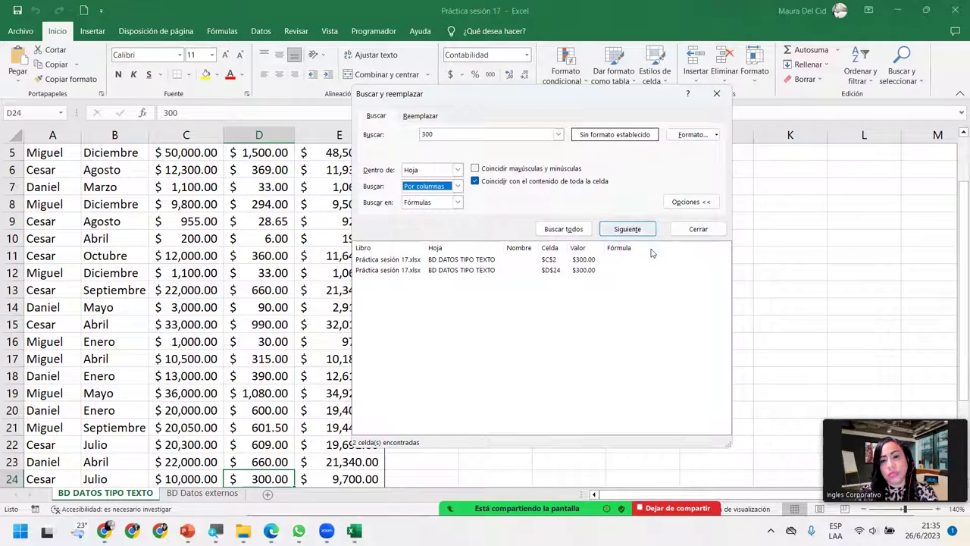
pyautogui.click(564, 229)
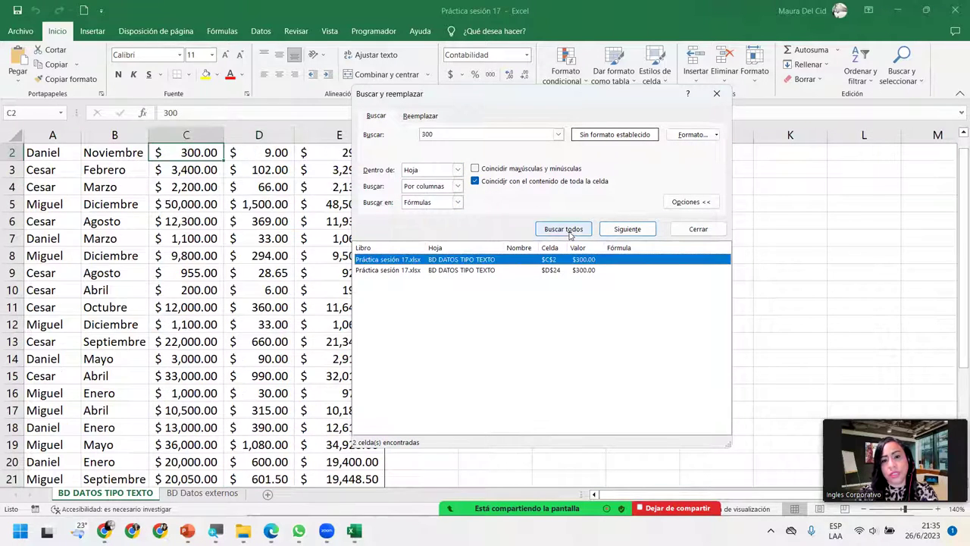
pyautogui.click(480, 271)
pyautogui.click(482, 260)
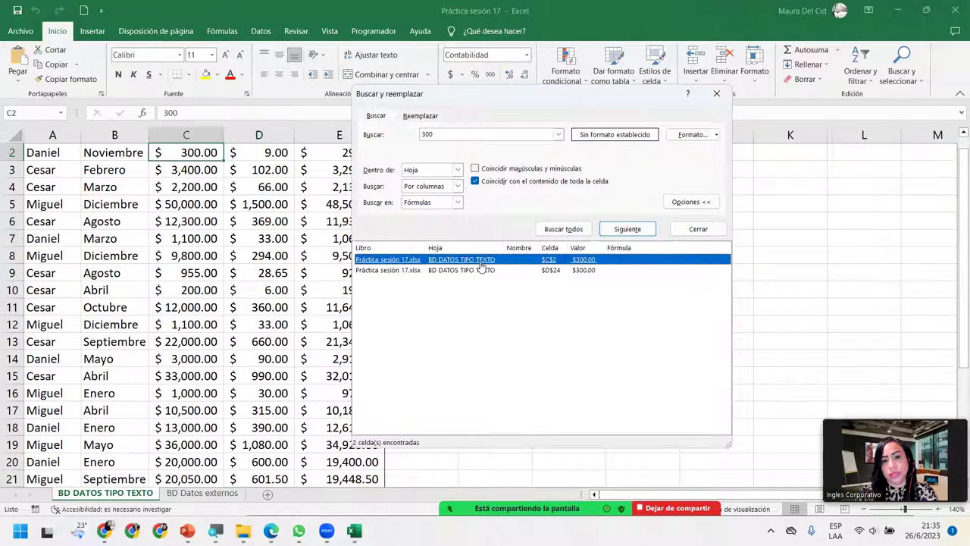
pyautogui.click(471, 271)
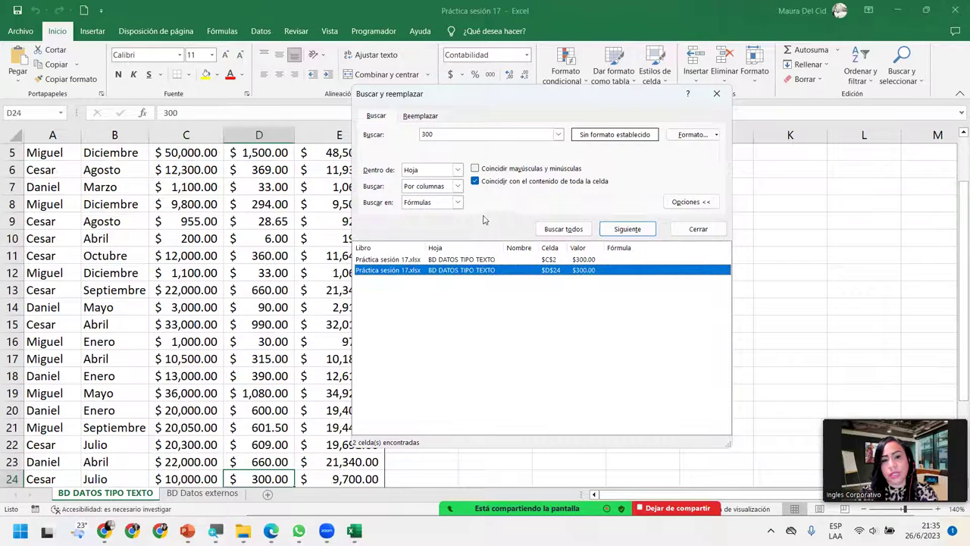
# Step: Widen the 300 search scope to the whole workbook and rerun it
pyautogui.click(458, 171)
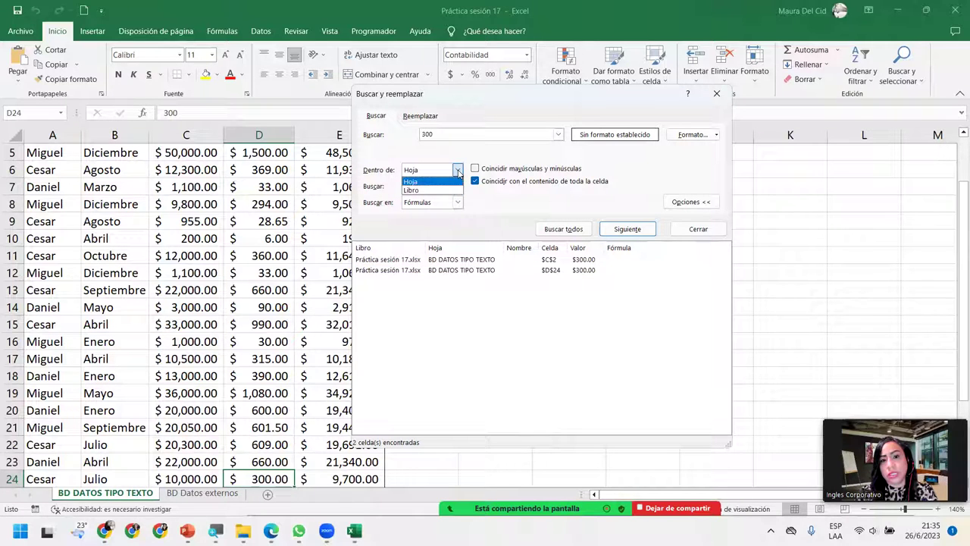
pyautogui.click(414, 190)
pyautogui.click(563, 230)
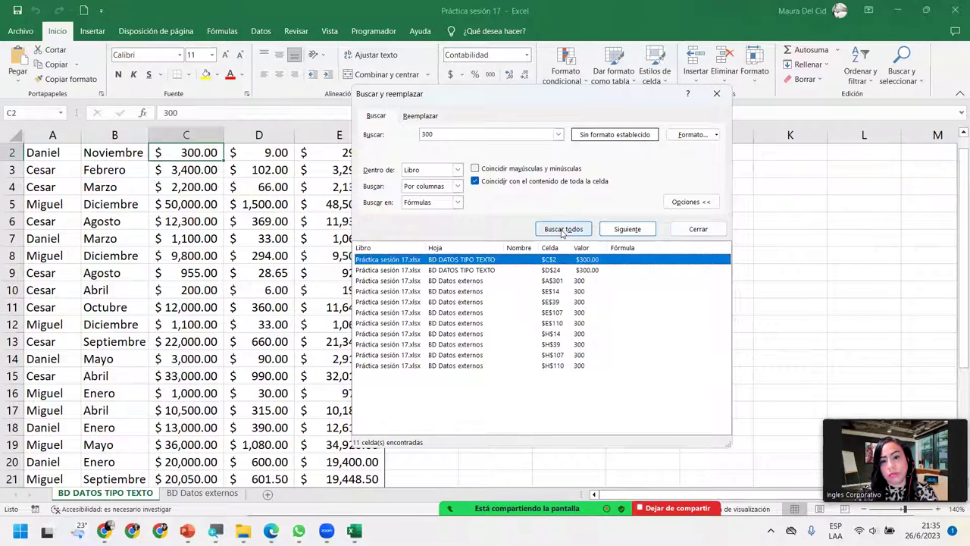
# Step: Visit each of the 11 matches, including C2, D24, E14, H14, ending at H110
pyautogui.click(449, 303)
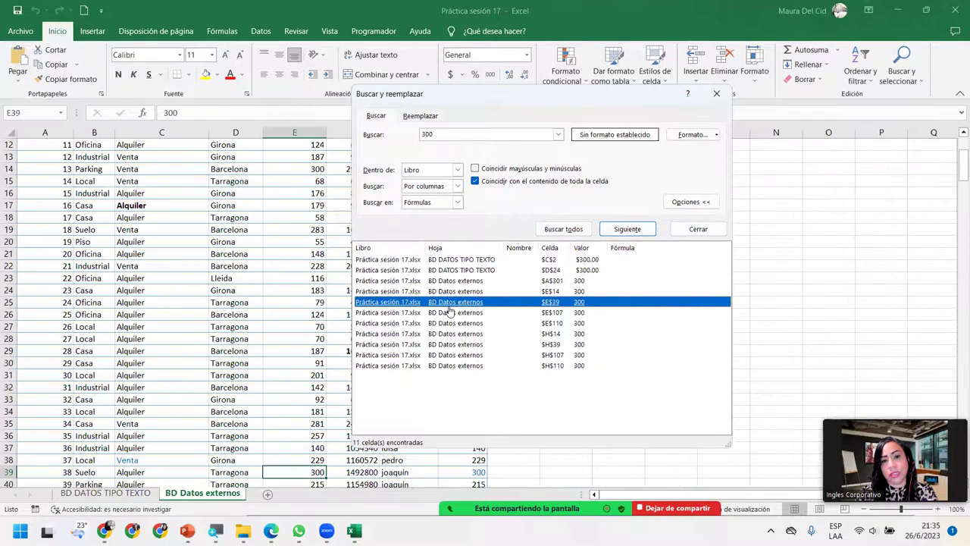
pyautogui.click(460, 346)
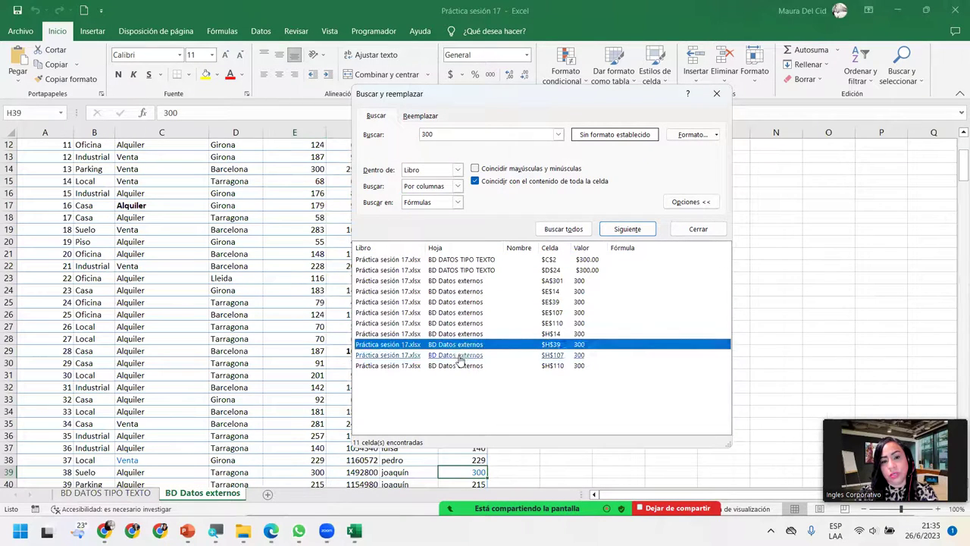
pyautogui.click(460, 356)
pyautogui.click(460, 365)
pyautogui.click(455, 333)
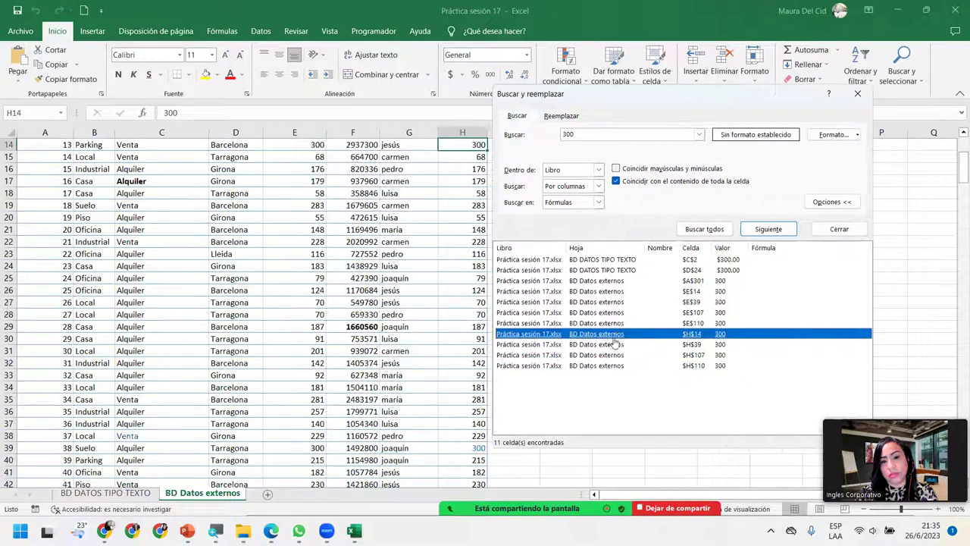
pyautogui.click(603, 313)
pyautogui.click(613, 293)
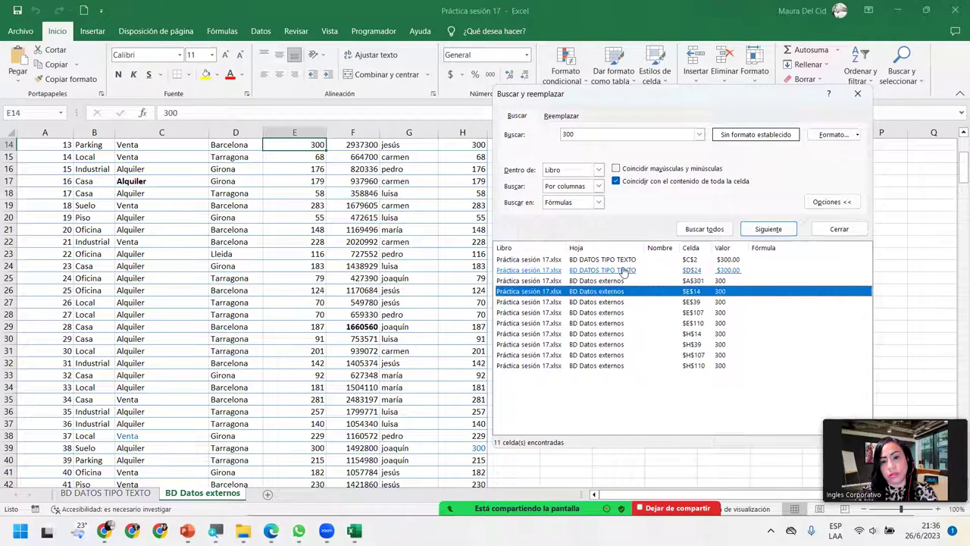
pyautogui.click(625, 271)
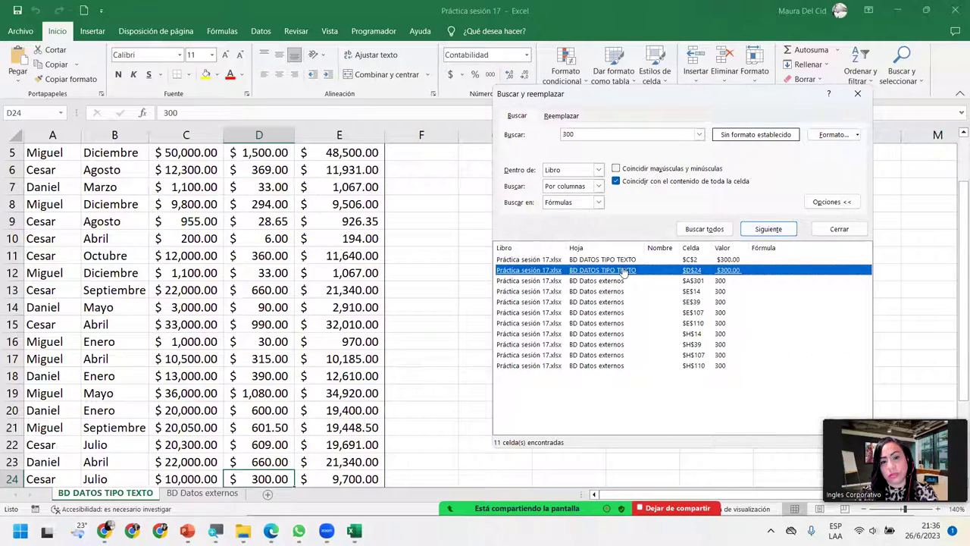
pyautogui.click(618, 260)
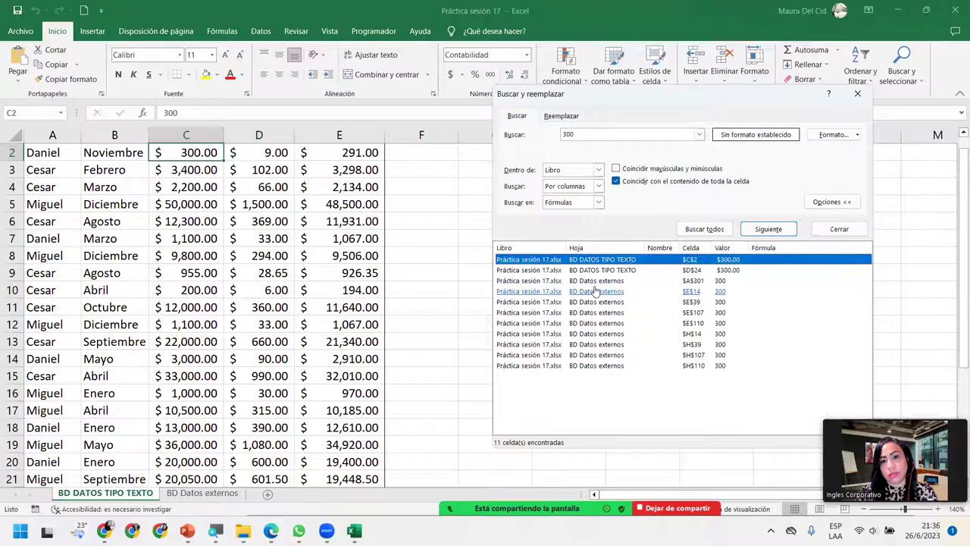
pyautogui.click(595, 292)
pyautogui.click(595, 312)
pyautogui.click(589, 334)
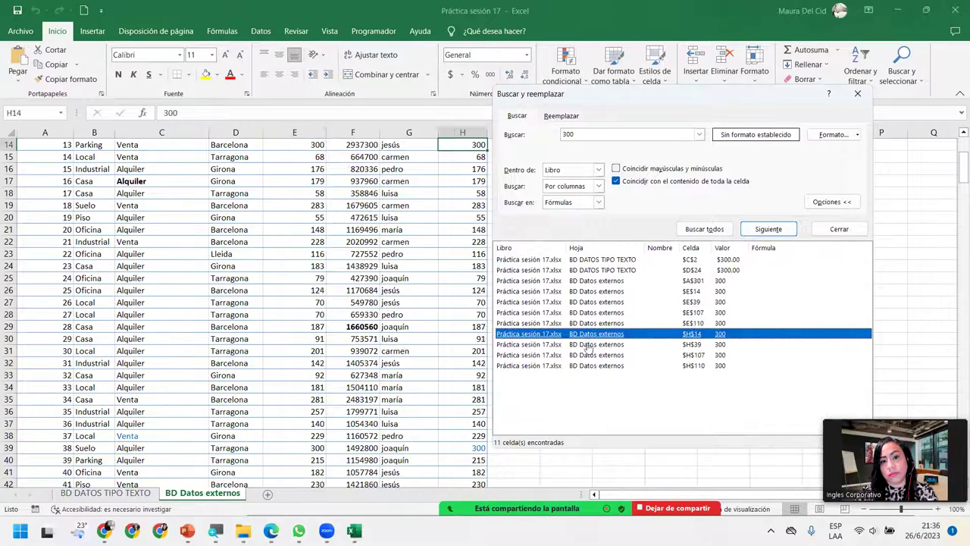
pyautogui.click(584, 355)
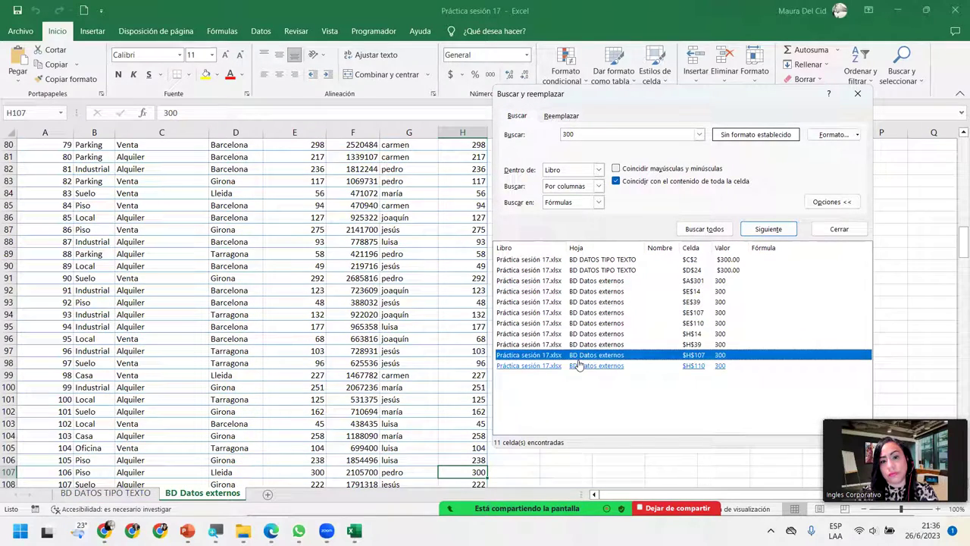
pyautogui.click(578, 364)
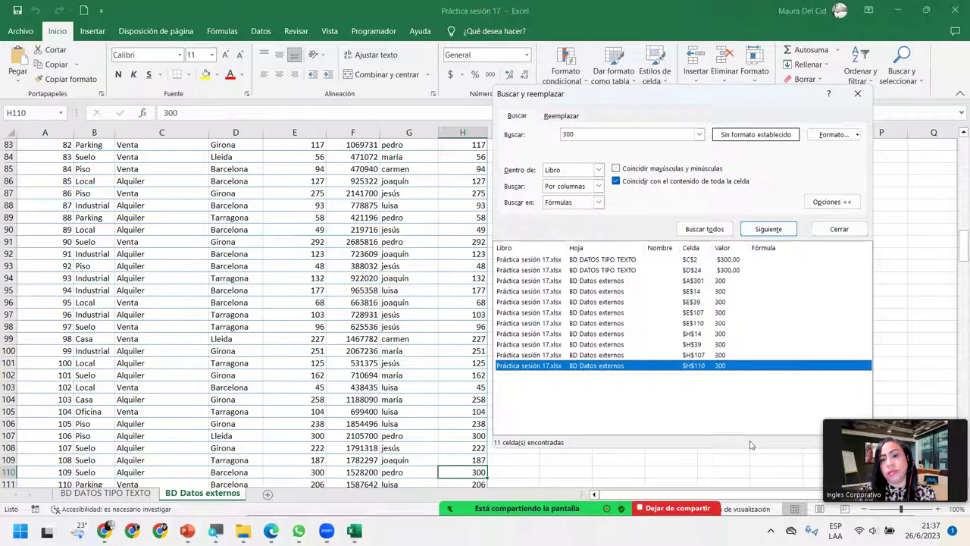
# Step: Clear the 300 search term, close the dialog and scroll back to the table's header row
pyautogui.click(623, 134)
pyautogui.press('BackSpace')
pyautogui.press('BackSpace')
pyautogui.press('BackSpace')
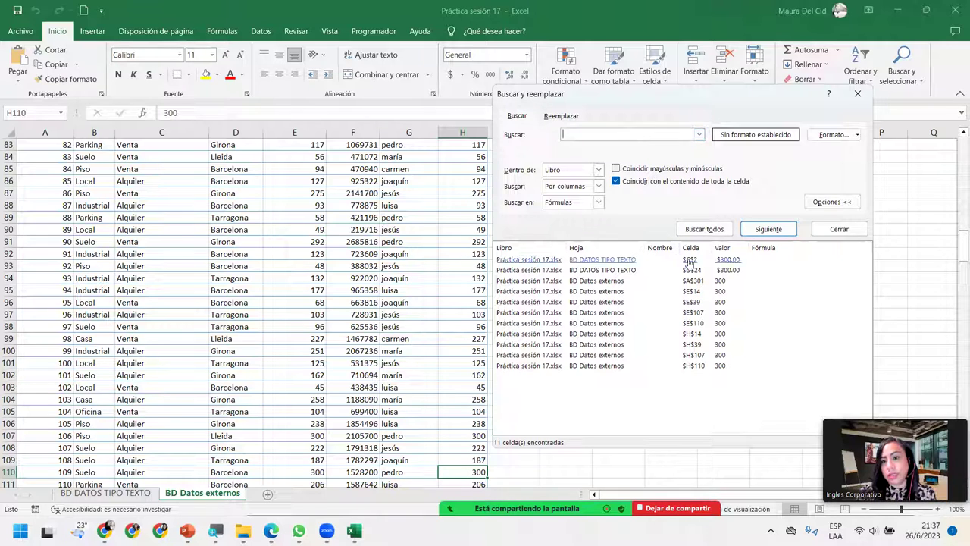
pyautogui.click(838, 230)
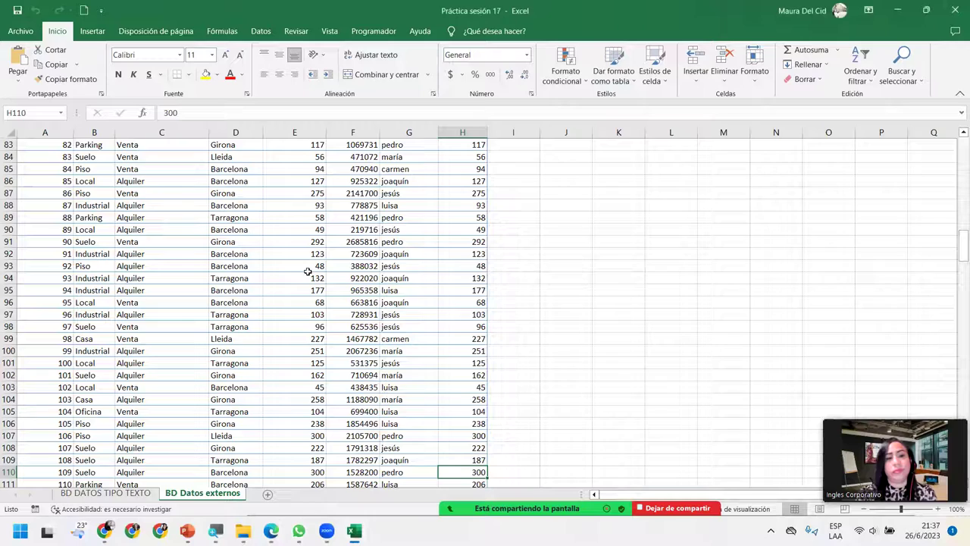
pyautogui.click(308, 273)
pyautogui.scroll(20, 307, 271)
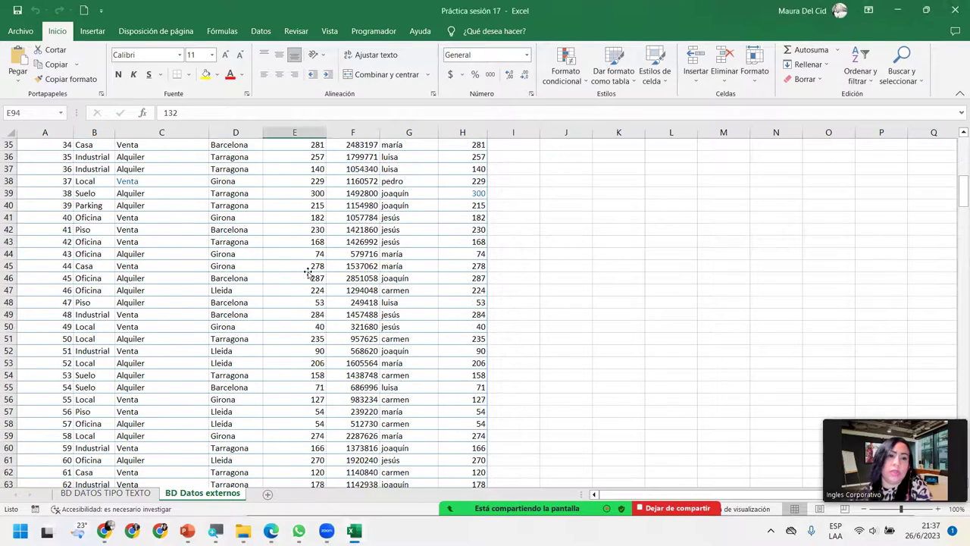
pyautogui.scroll(2, 308, 273)
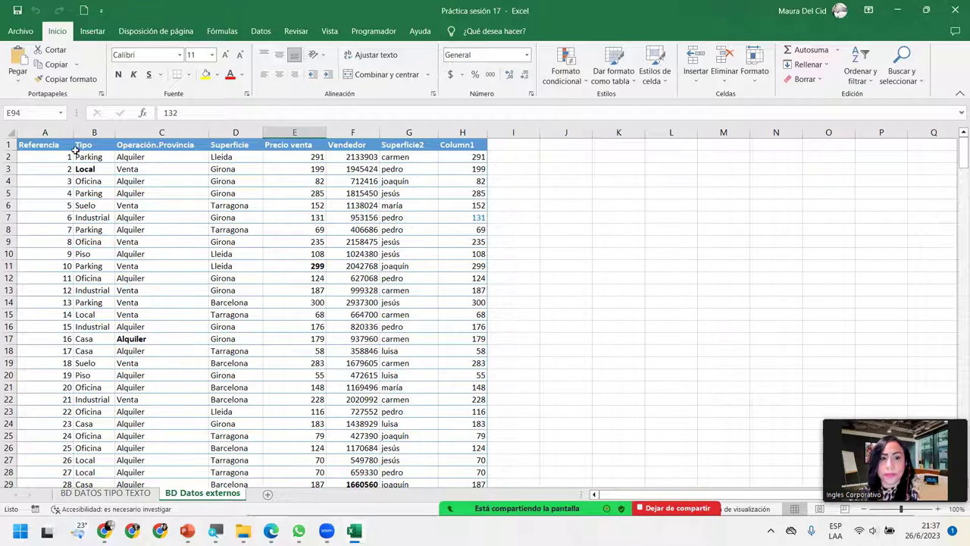
pyautogui.click(906, 75)
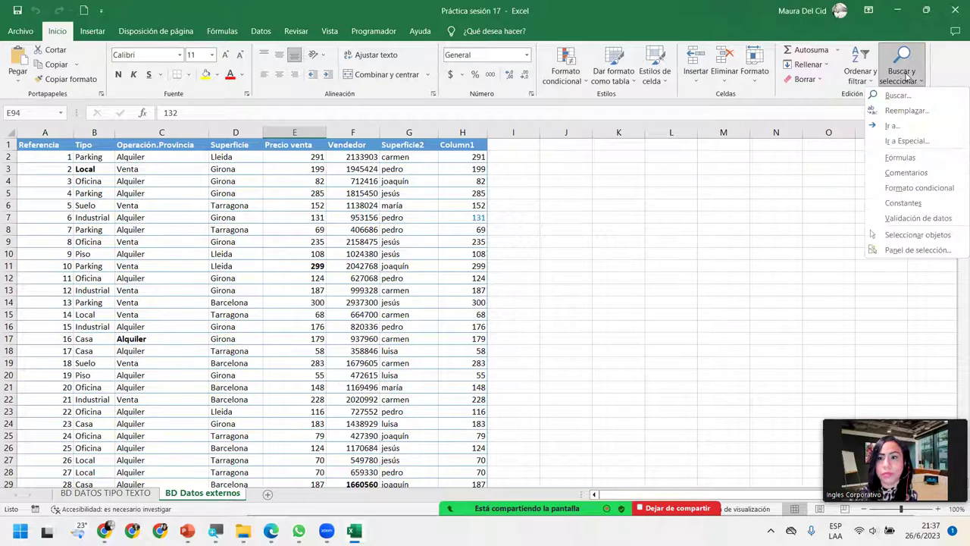
# Step: Open Find and set Look in to Comentarios; the first search finds nothing
pyautogui.click(896, 96)
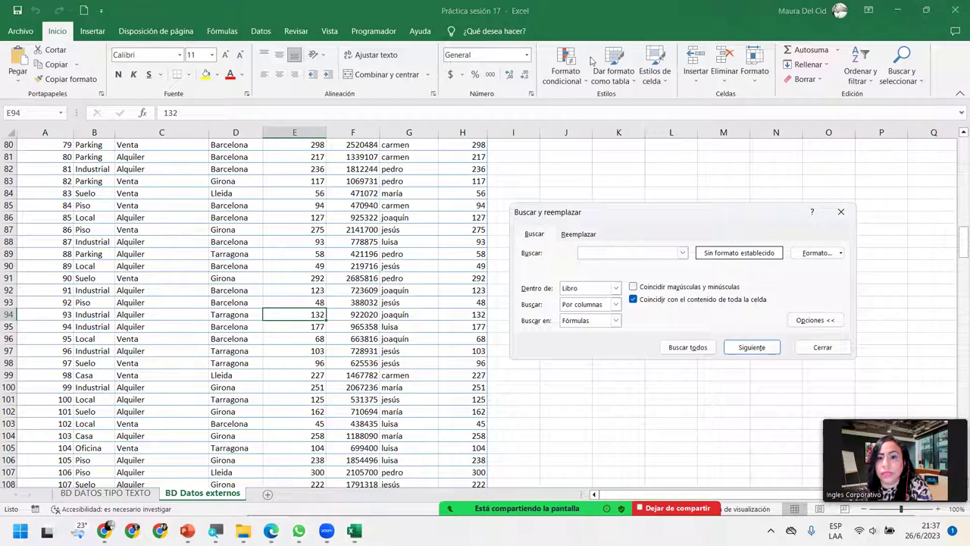
pyautogui.click(616, 321)
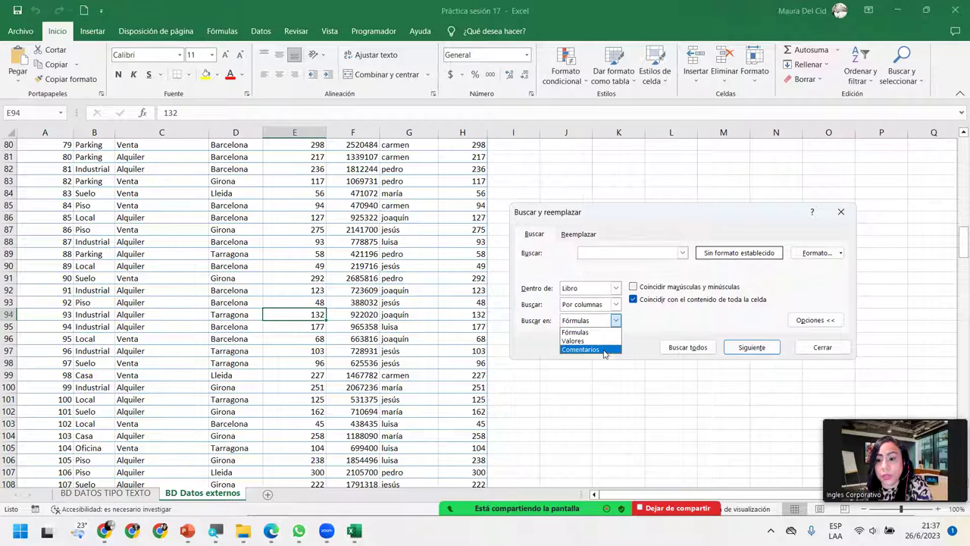
pyautogui.click(605, 349)
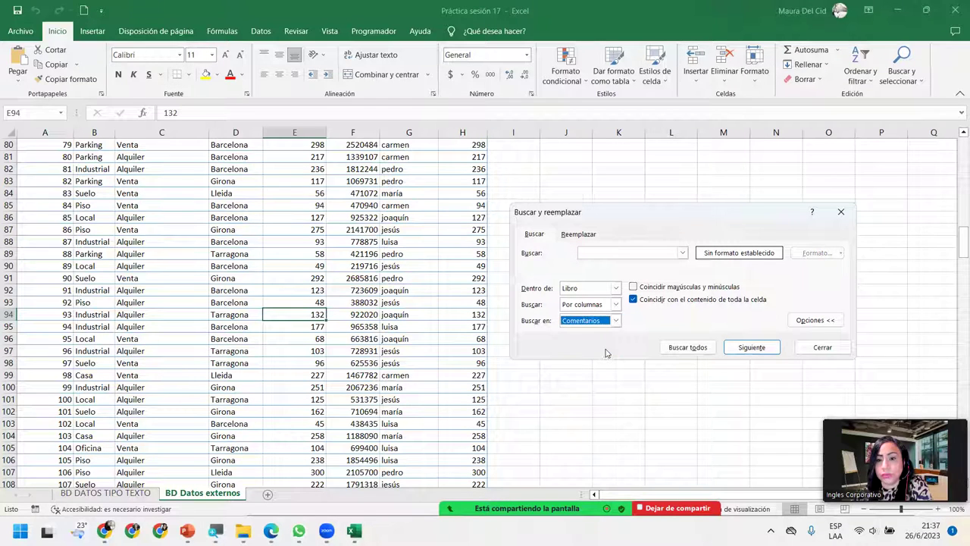
pyautogui.click(746, 350)
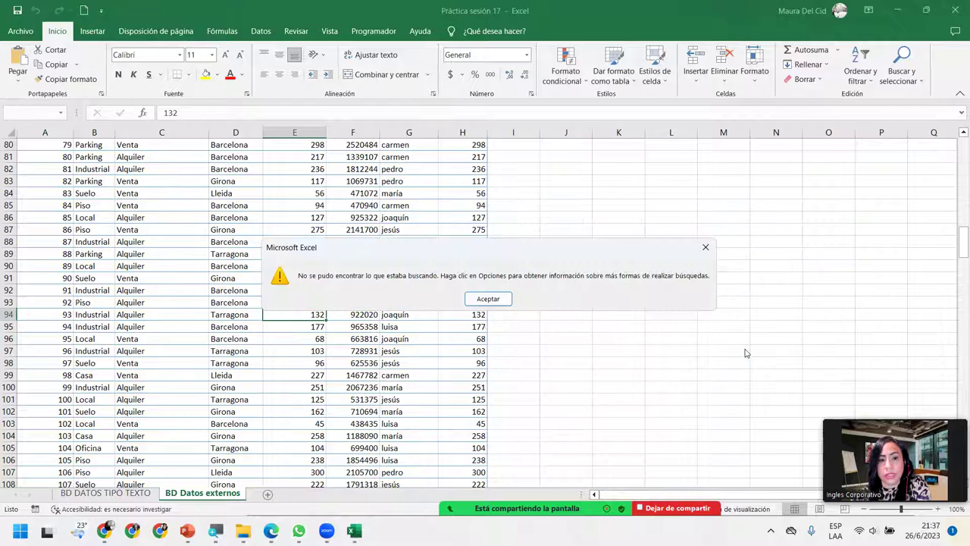
pyautogui.click(489, 299)
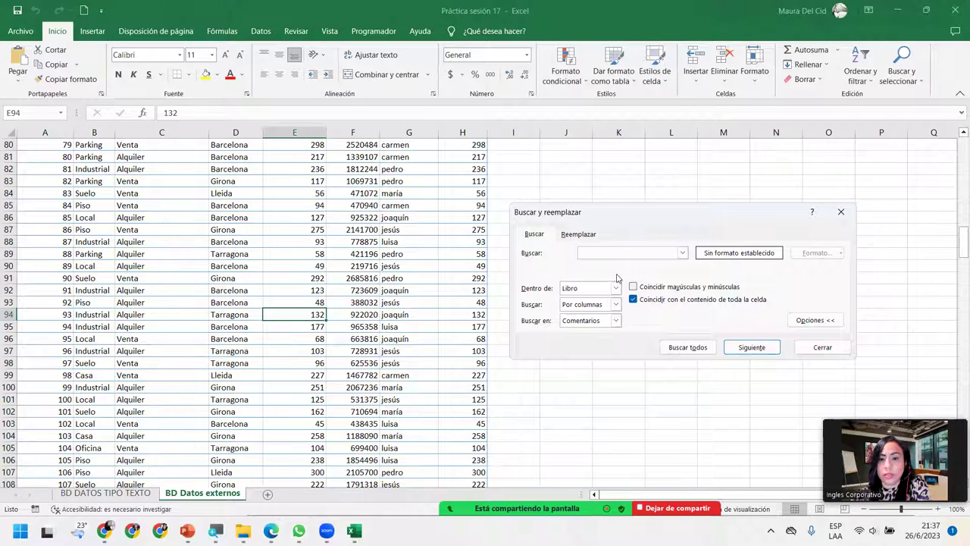
# Step: Set the search order to By Rows and untick Match entire cell contents, then search again
pyautogui.click(616, 305)
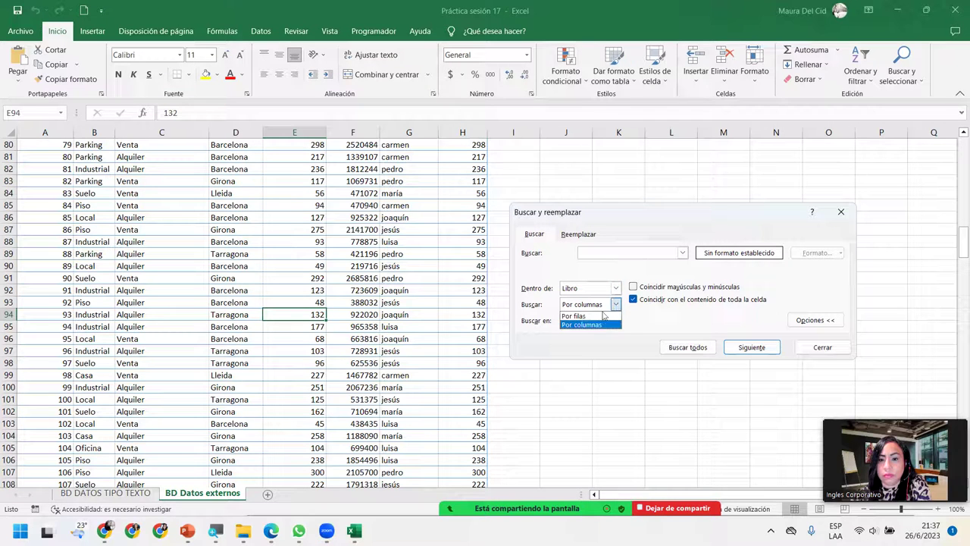
pyautogui.click(584, 325)
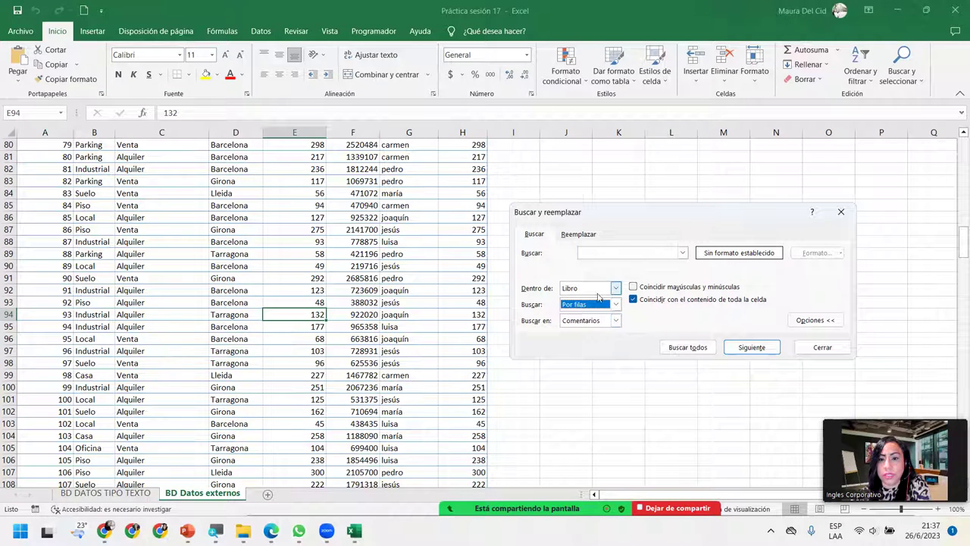
pyautogui.click(633, 300)
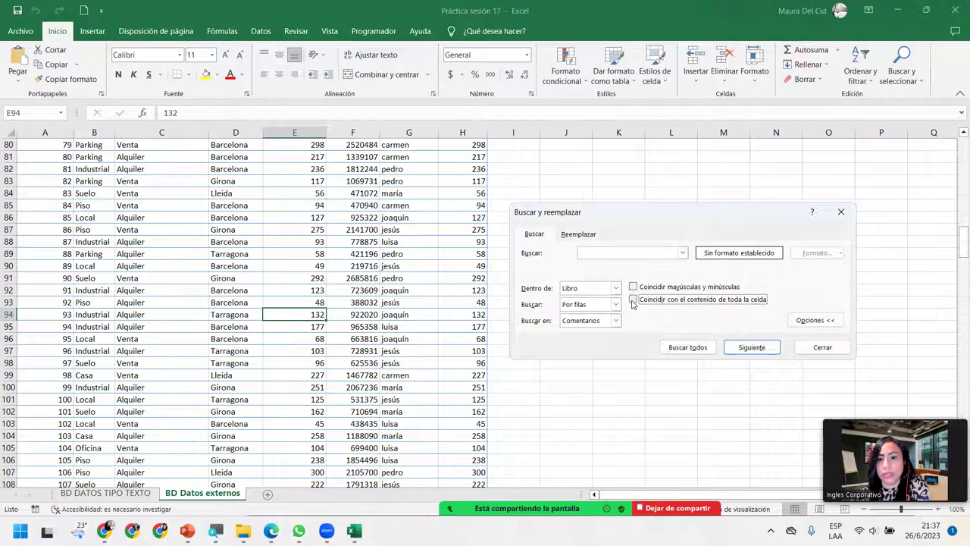
pyautogui.click(749, 347)
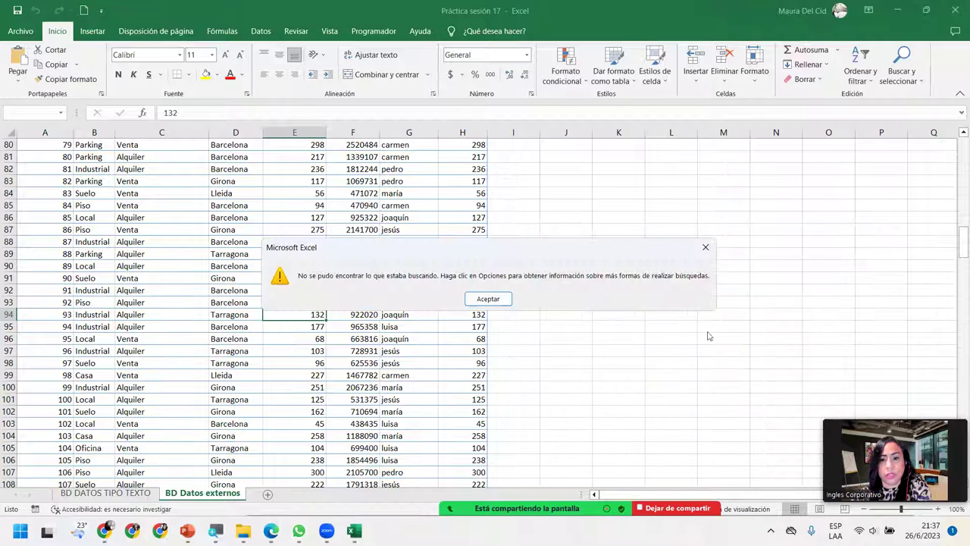
pyautogui.click(486, 299)
pyautogui.click(685, 347)
pyautogui.click(486, 299)
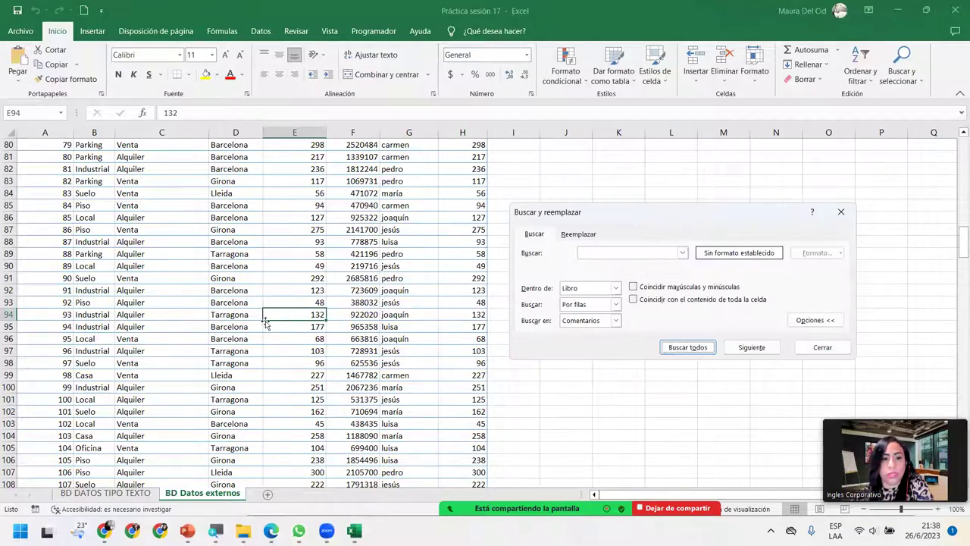
# Step: Select cell D124 (Girona), scroll the sheet and check the recent search terms list
pyautogui.scroll(-9, 229, 346)
pyautogui.click(230, 349)
pyautogui.scroll(-8, 230, 346)
pyautogui.scroll(-20, 230, 346)
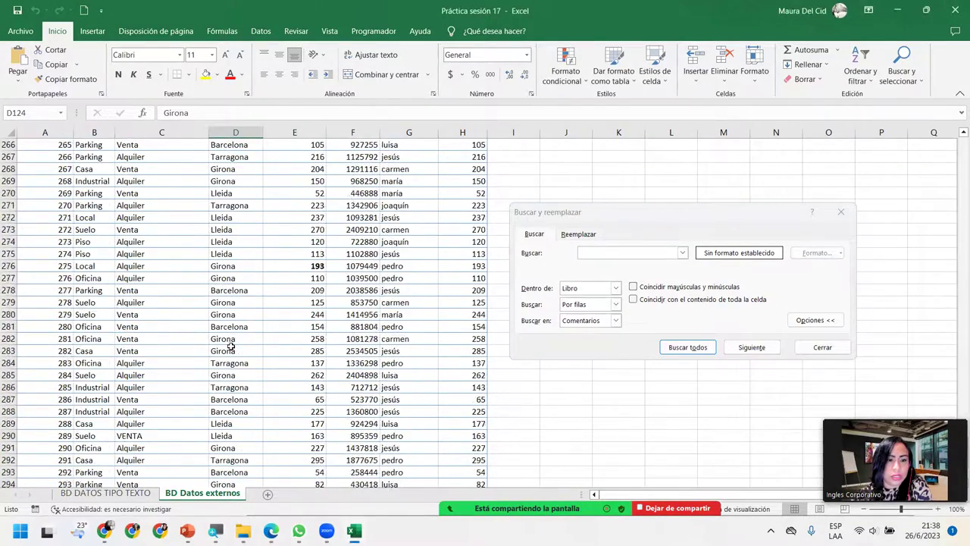
pyautogui.scroll(3, 229, 346)
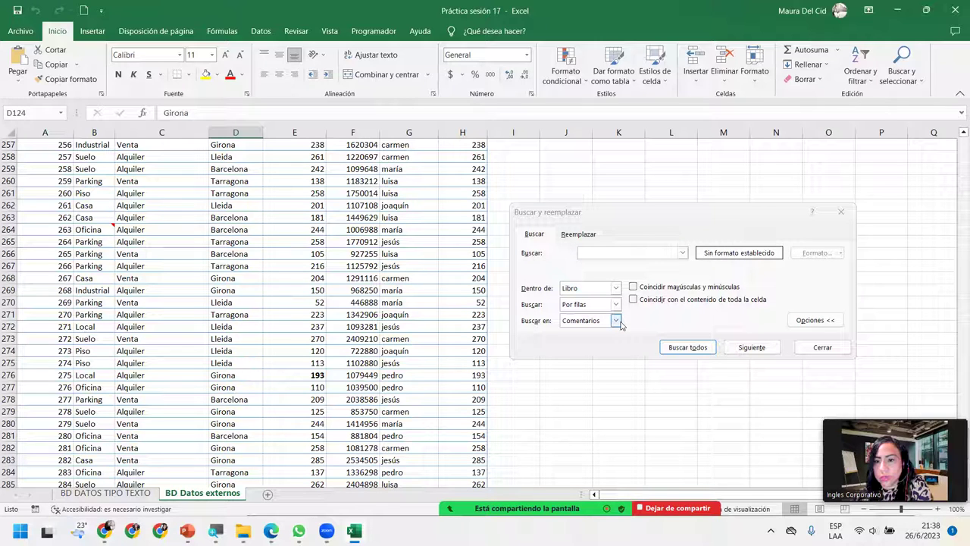
pyautogui.click(682, 253)
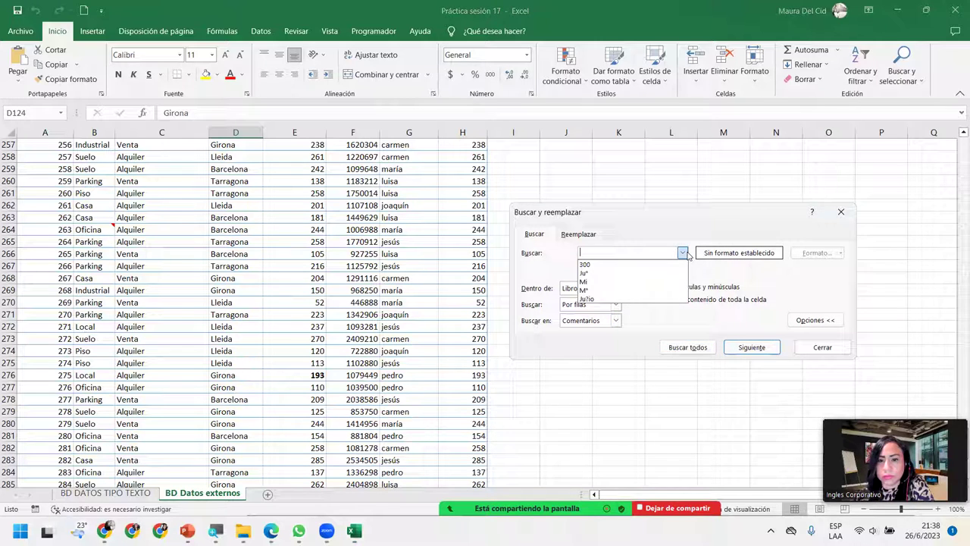
pyautogui.click(685, 253)
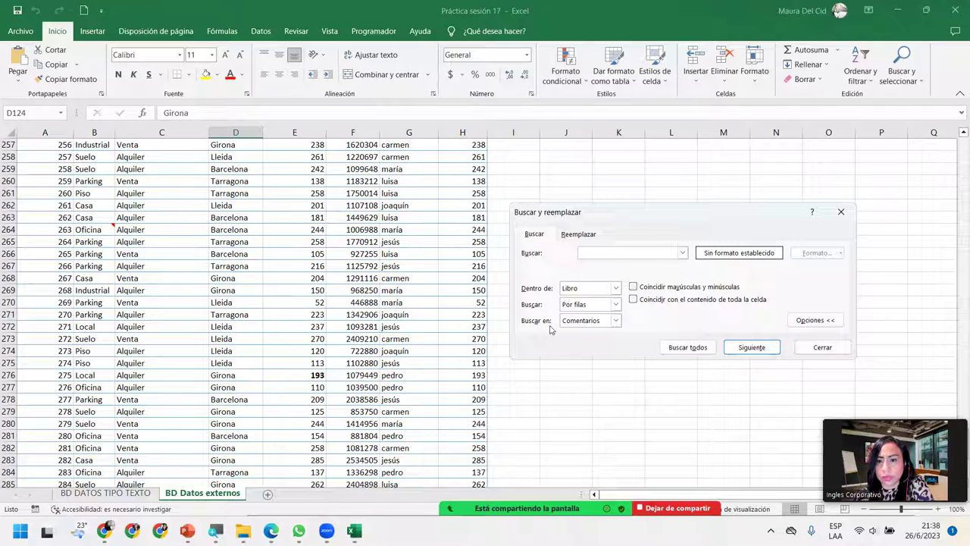
pyautogui.click(616, 287)
# Step: Run a sheet-only Find All, dismiss the not-found message, and select cells B263 and B264
pyautogui.click(576, 305)
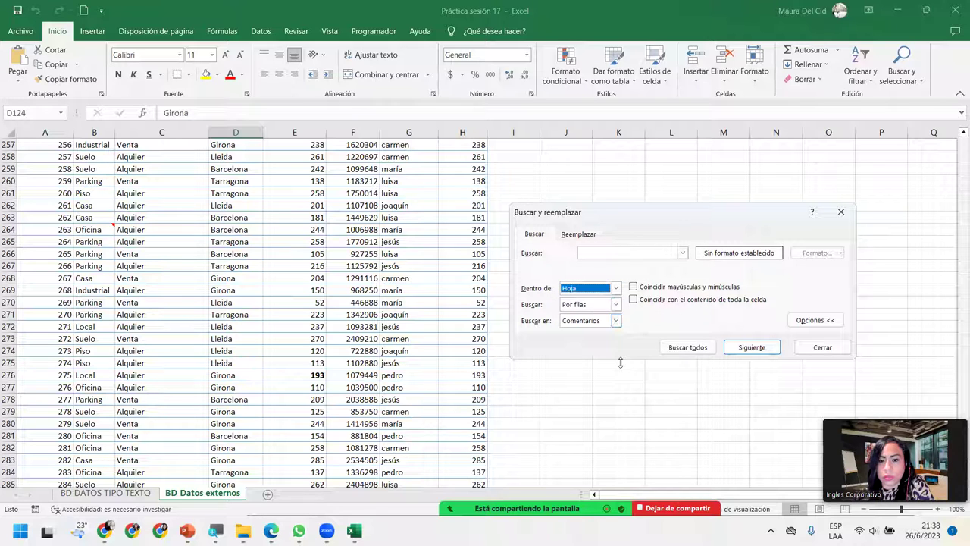
pyautogui.click(686, 350)
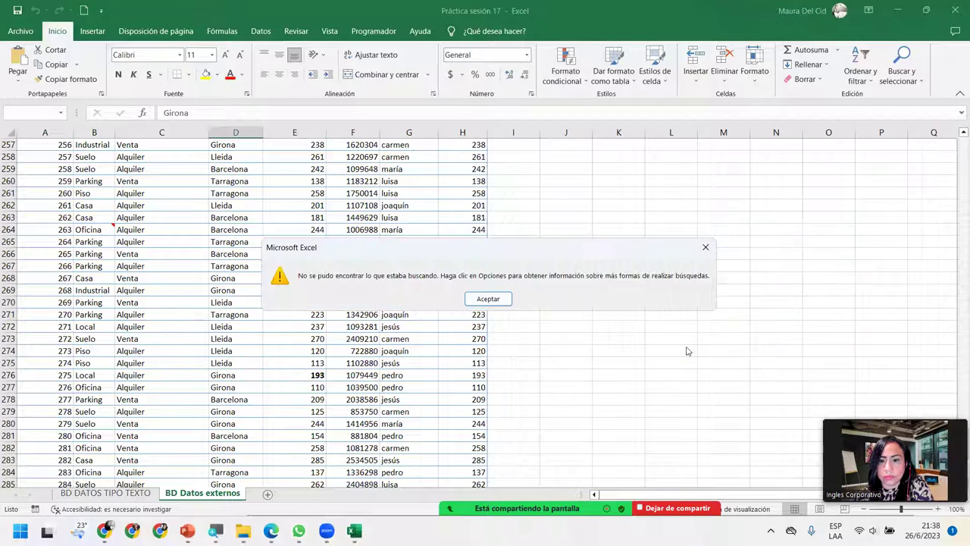
pyautogui.click(488, 298)
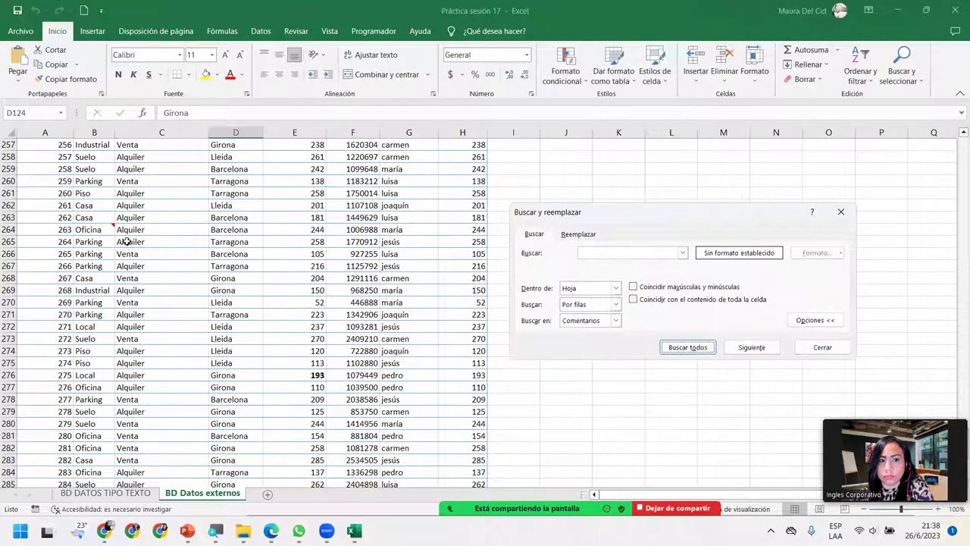
pyautogui.click(82, 217)
pyautogui.click(87, 229)
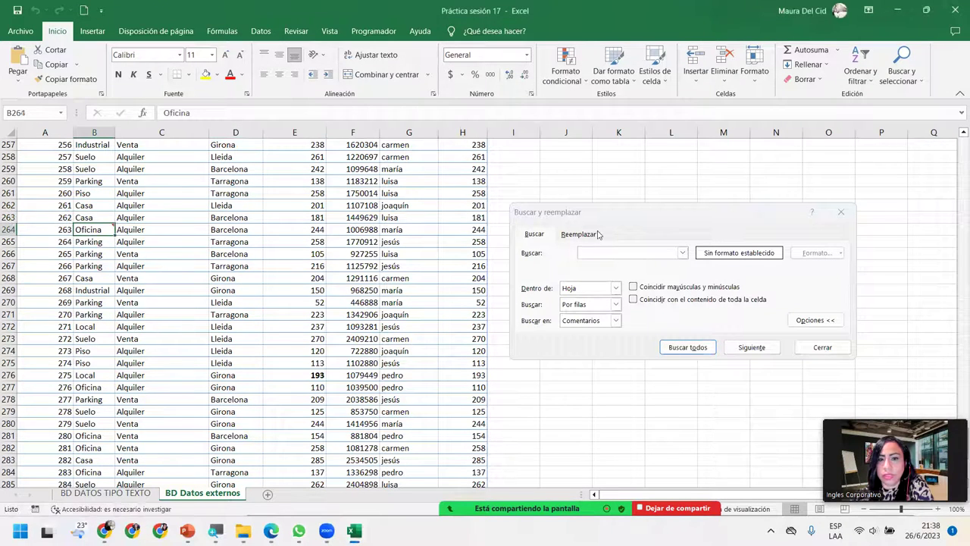
# Step: Set the search scope to Comentarios and run Find Next, dismissing the not-found message
pyautogui.click(832, 322)
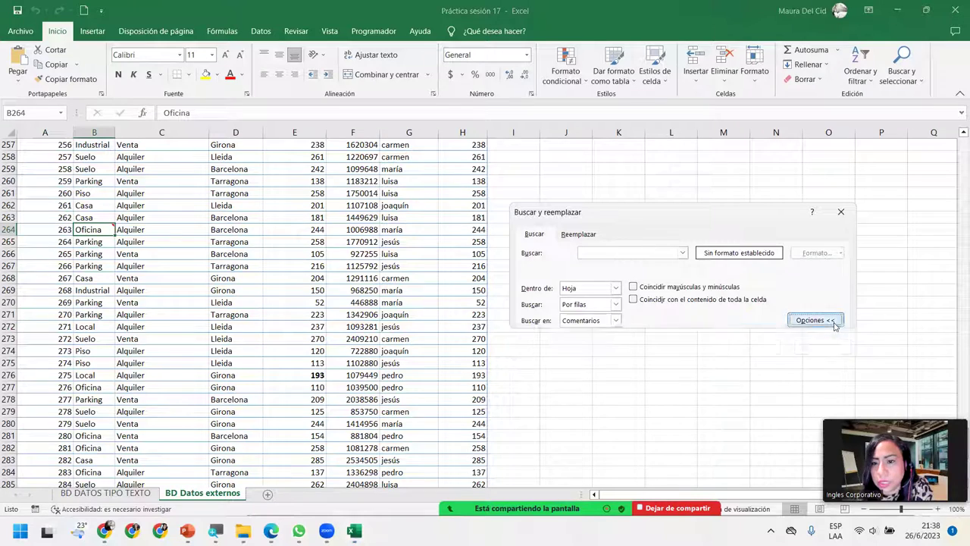
pyautogui.click(814, 289)
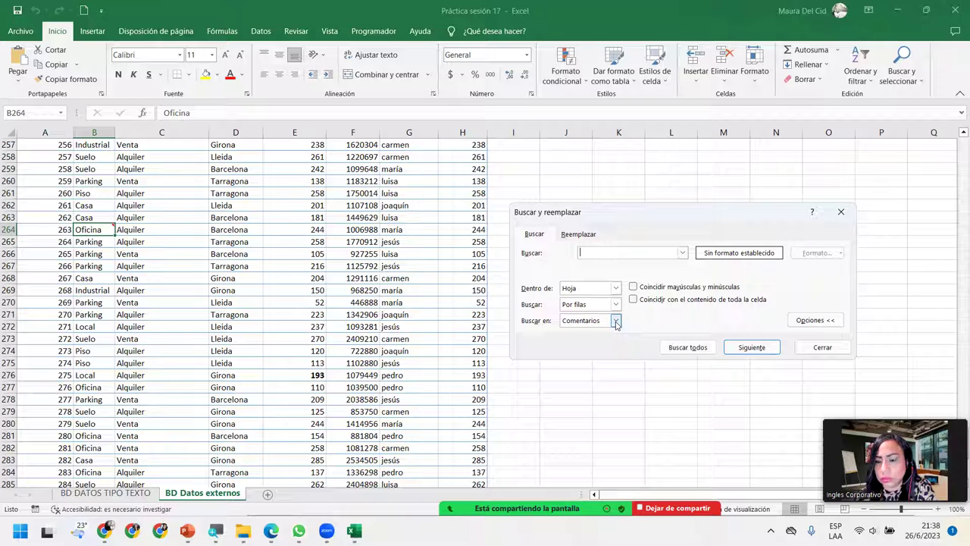
pyautogui.click(616, 321)
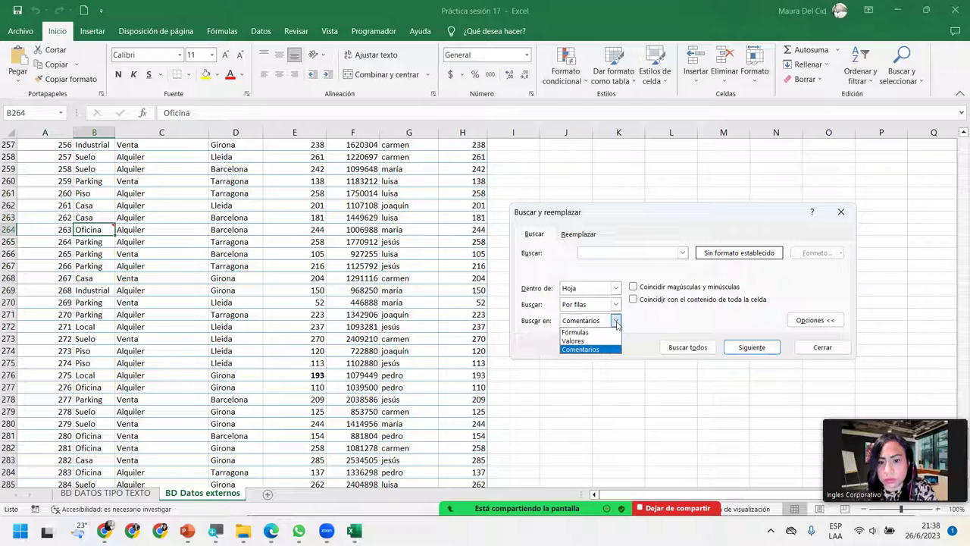
pyautogui.click(616, 321)
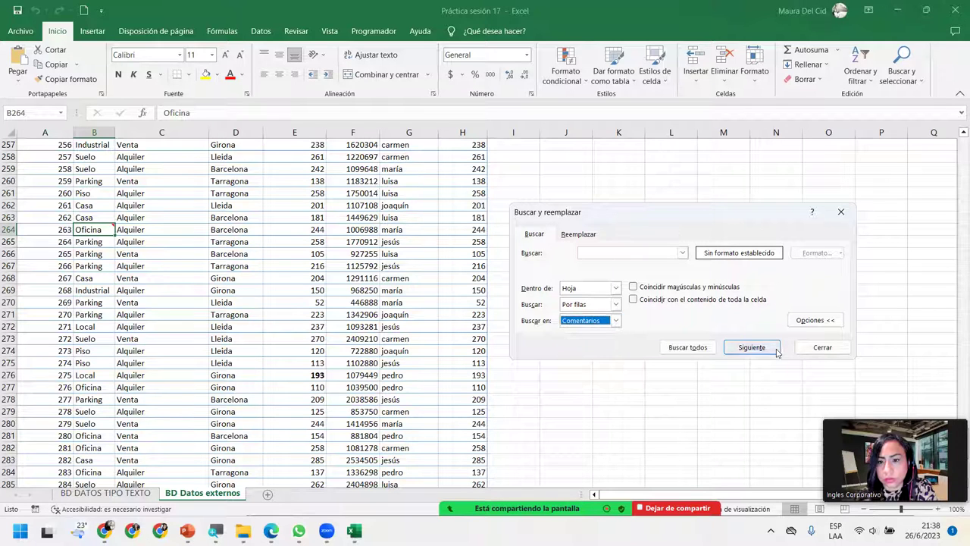
pyautogui.click(774, 349)
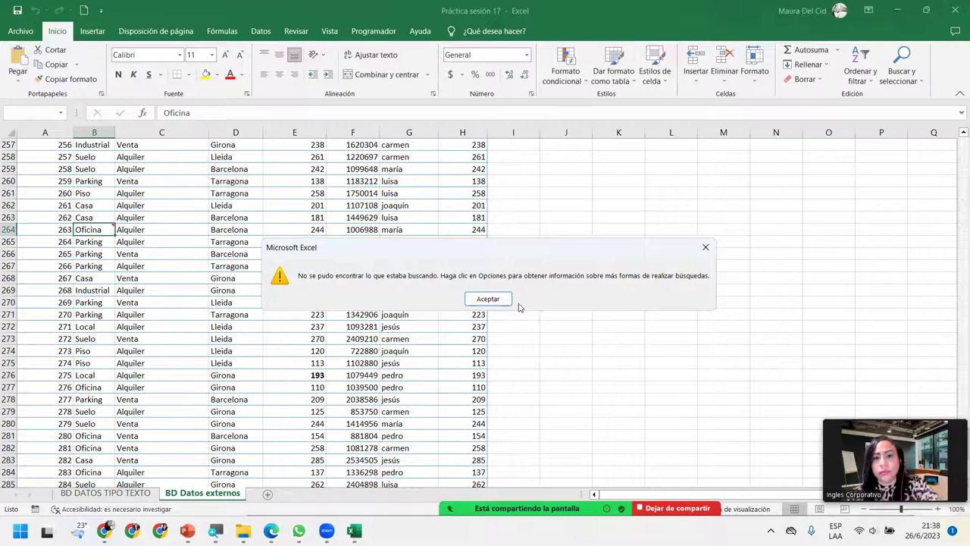
pyautogui.click(491, 299)
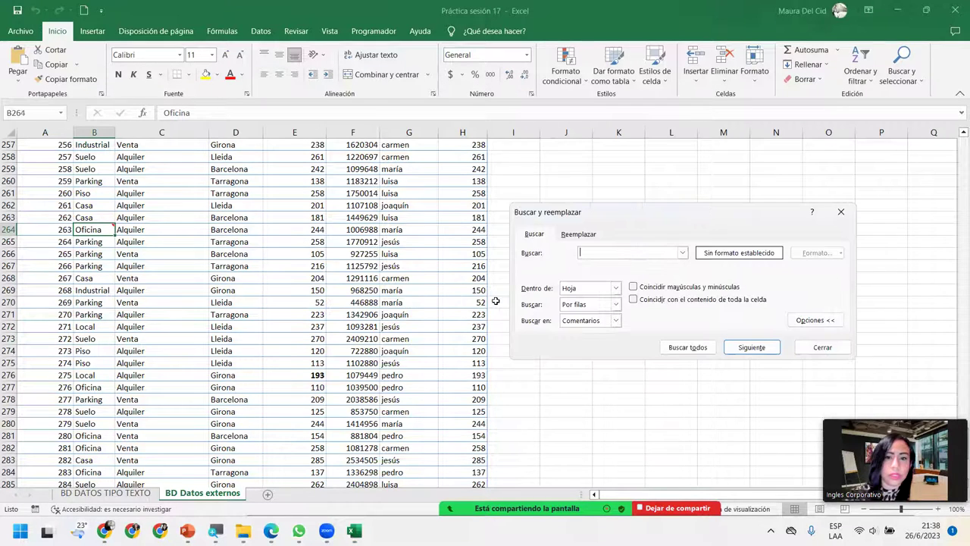
# Step: Switch briefly to Reemplazar and back to Buscar, keeping Comentarios as the scope, with the search box focused
pyautogui.click(578, 235)
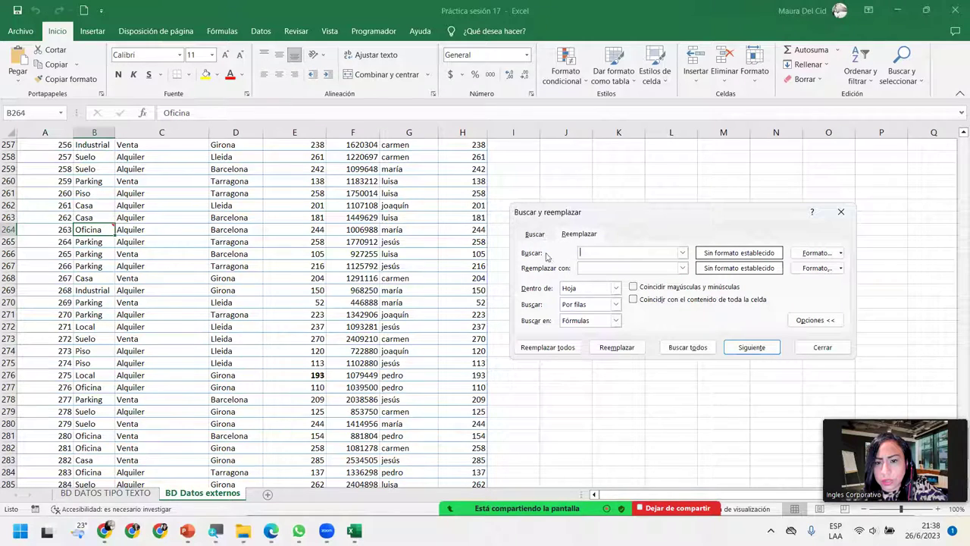
pyautogui.click(616, 320)
pyautogui.click(627, 324)
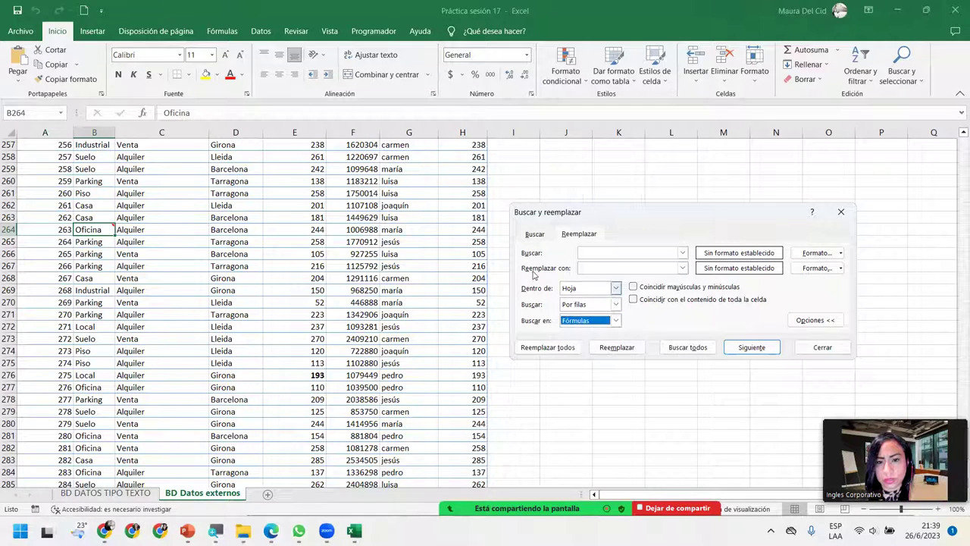
pyautogui.click(536, 237)
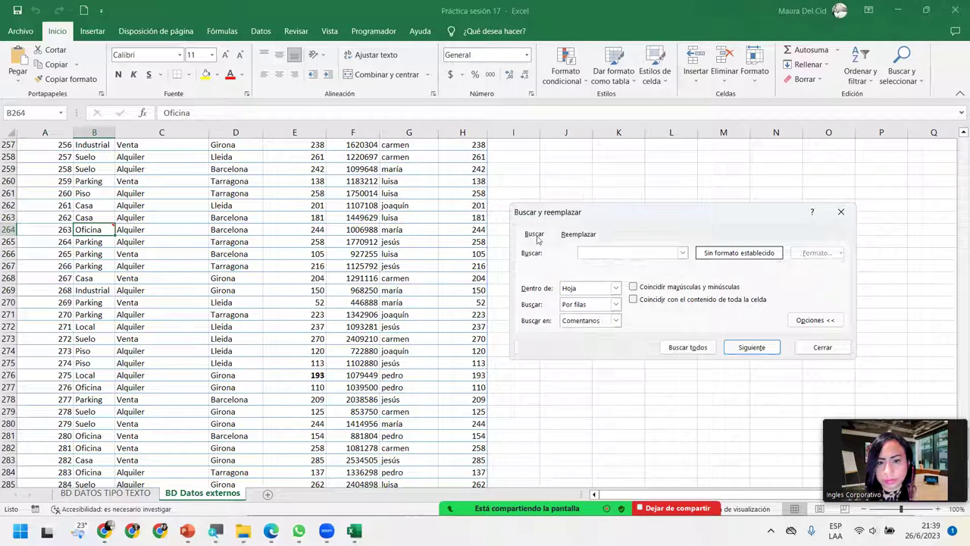
pyautogui.click(615, 322)
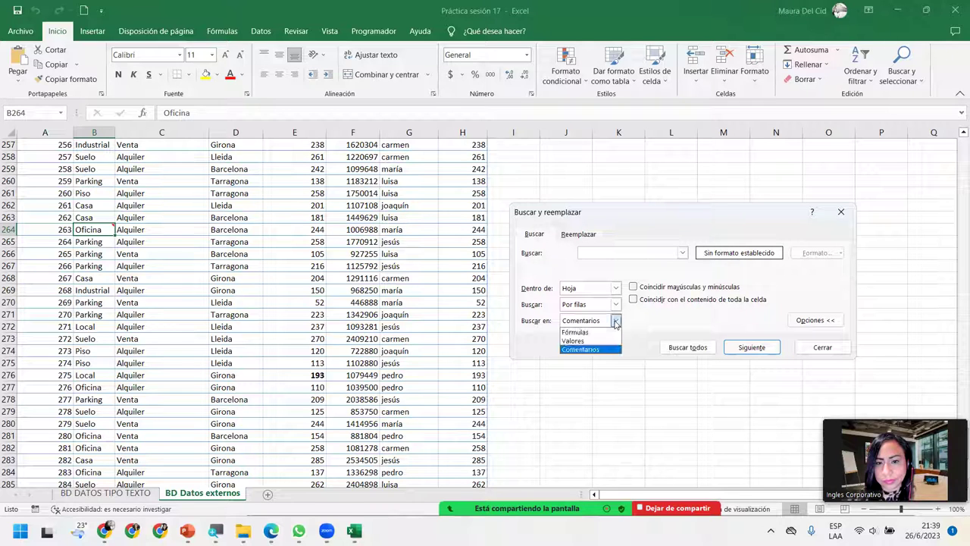
pyautogui.click(615, 322)
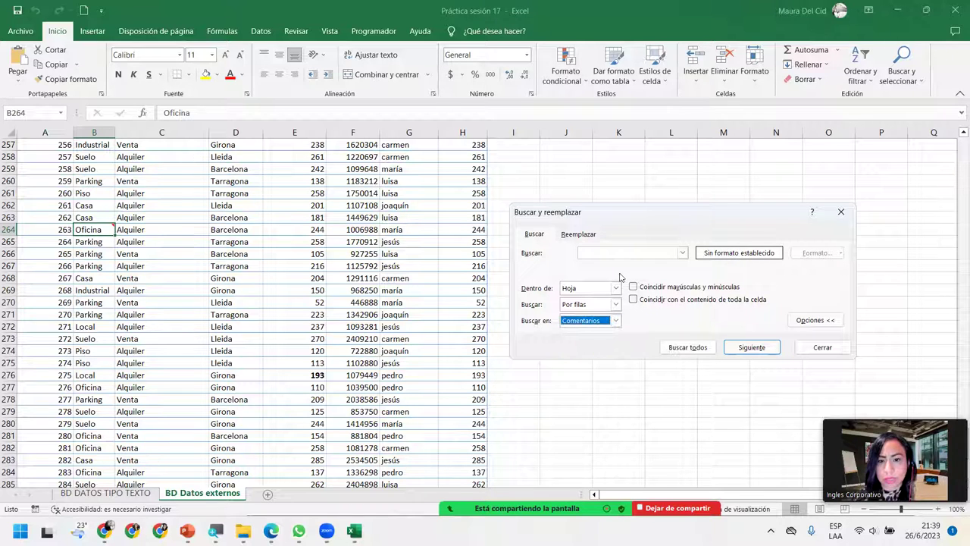
pyautogui.click(623, 253)
# Step: Search comments for the commenter's name with Buscar todos and move the dialog aside
pyautogui.write('maura')
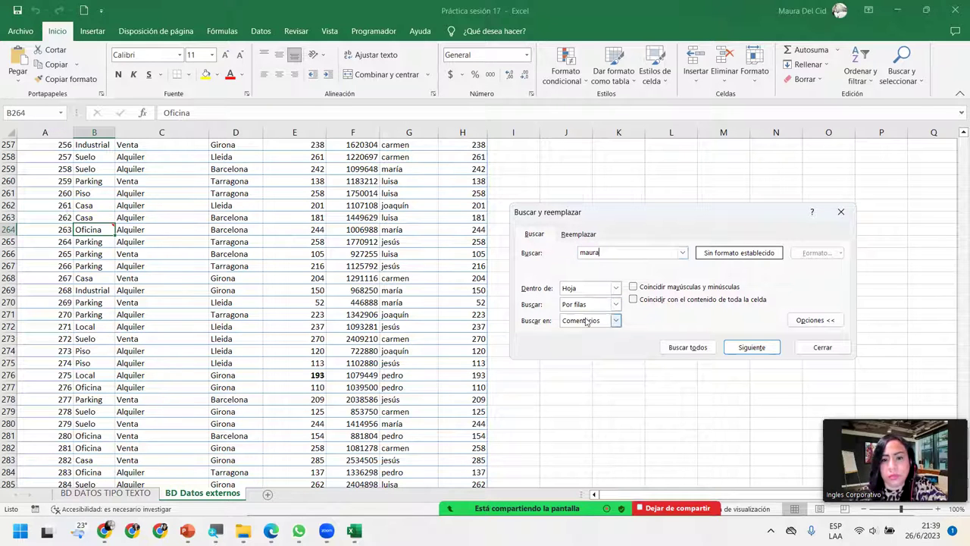
pyautogui.click(678, 349)
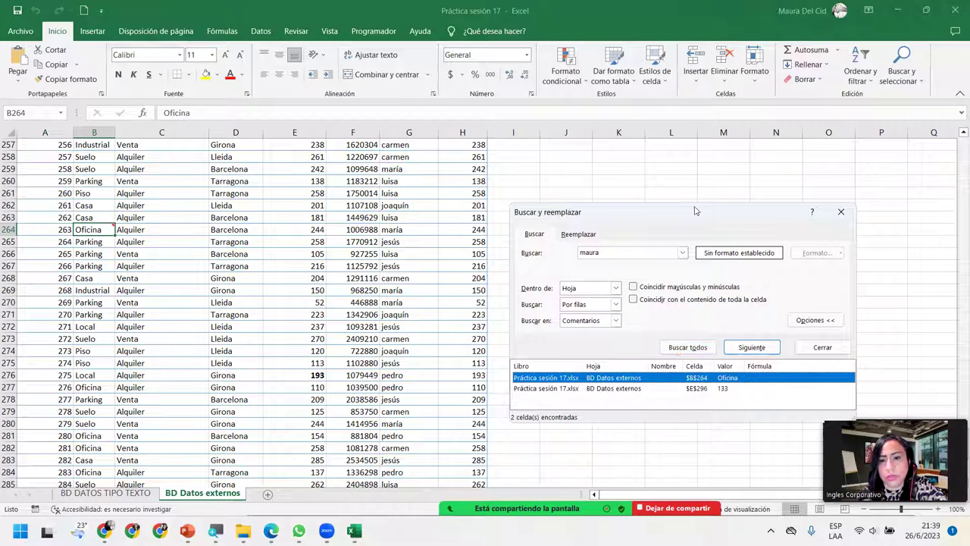
pyautogui.moveTo(681, 216); pyautogui.dragTo(563, 175)
# Step: Jump to the matches E296 and B264 and display each cell's comment note
pyautogui.click(470, 348)
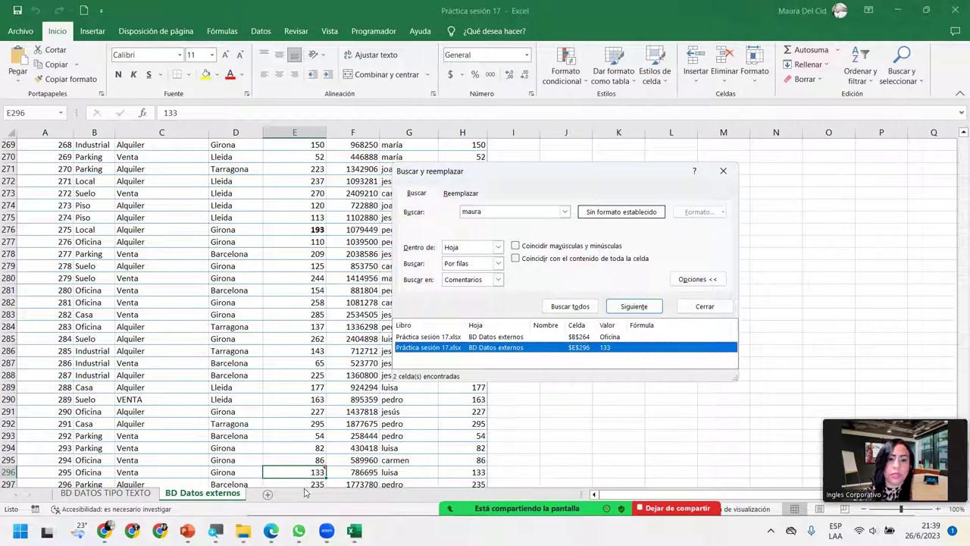
pyautogui.moveTo(309, 471)
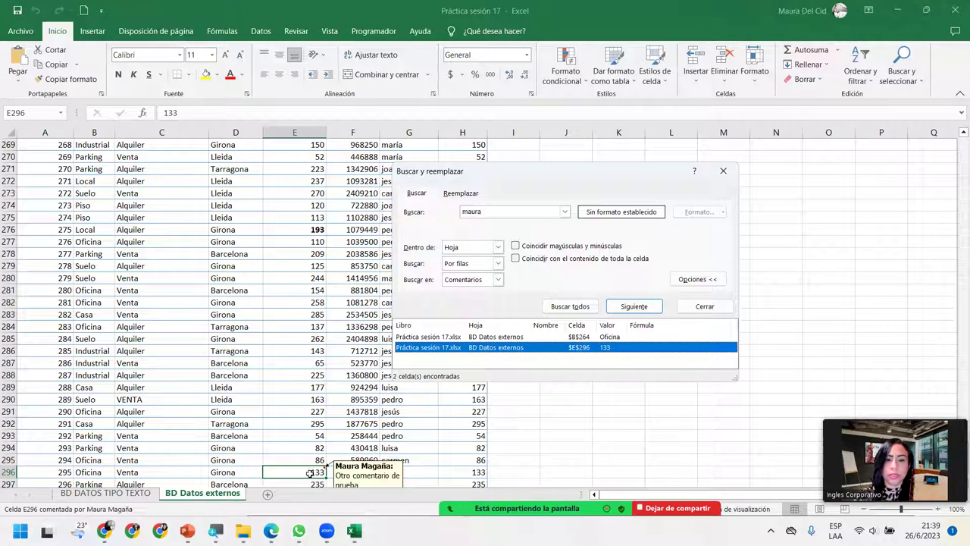
pyautogui.scroll(-2, 310, 471)
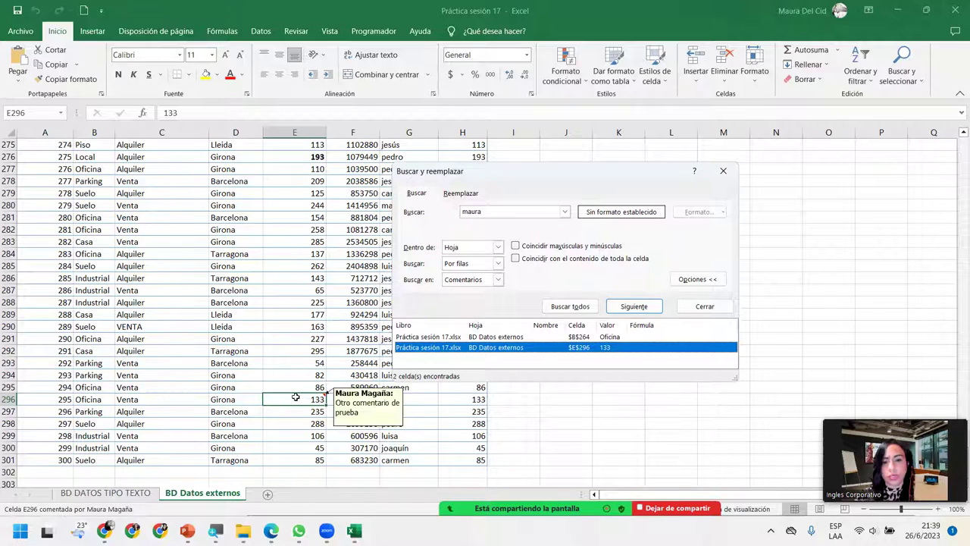
pyautogui.click(496, 337)
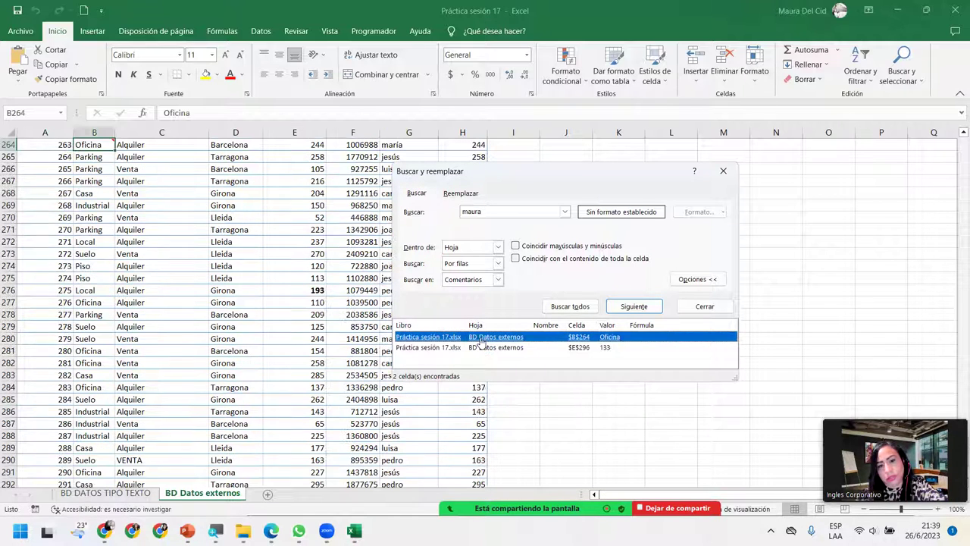
pyautogui.scroll(1, 94, 144)
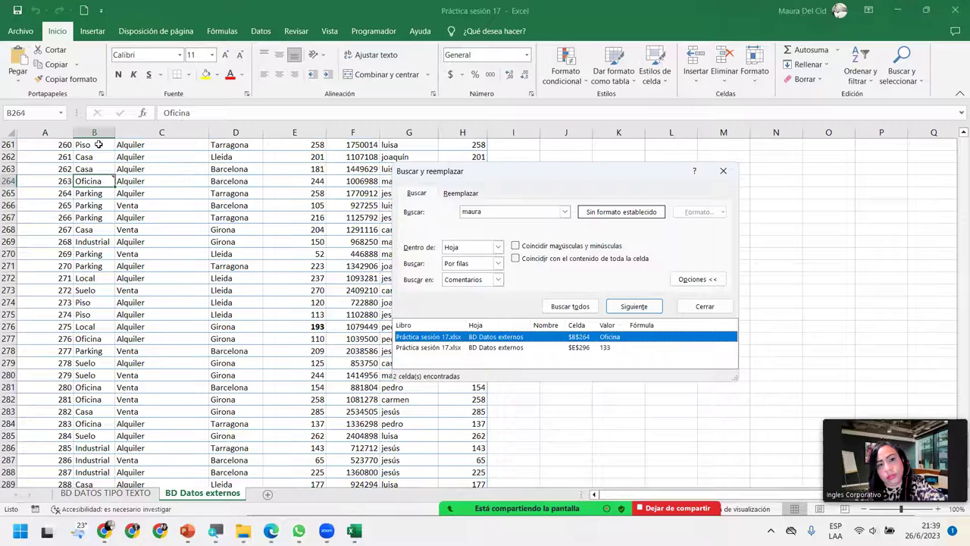
pyautogui.moveTo(89, 178)
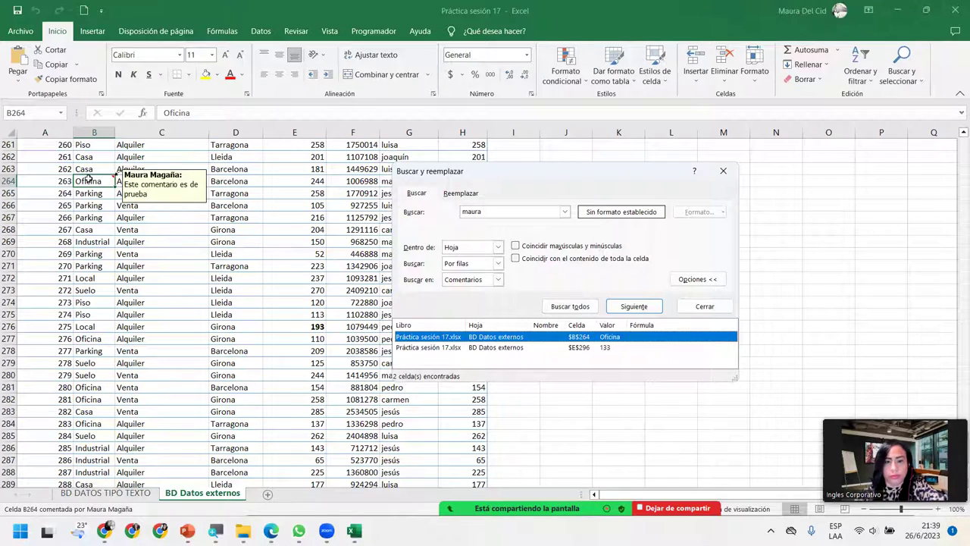
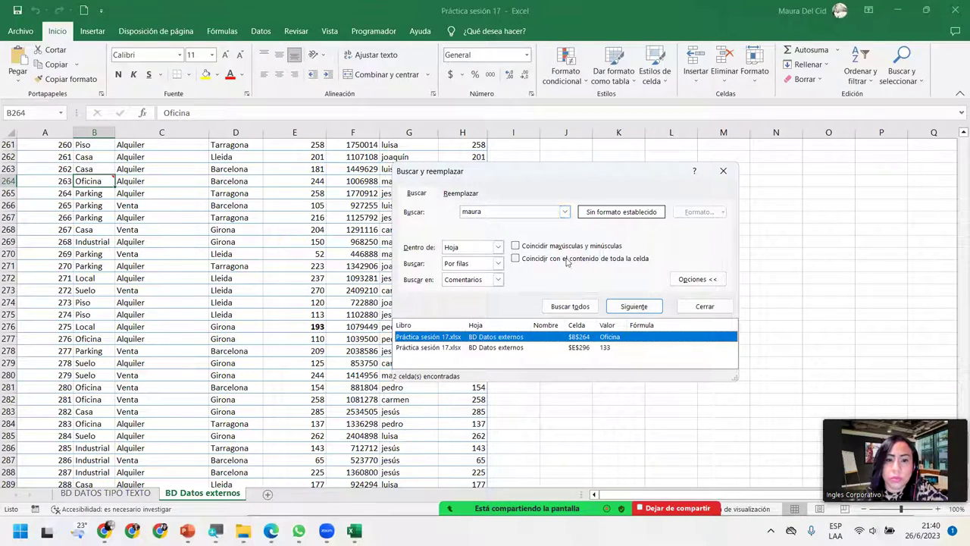
# Step: Keep Comentarios as the scope and toggle between the comment matches in E296 and B264
pyautogui.click(480, 214)
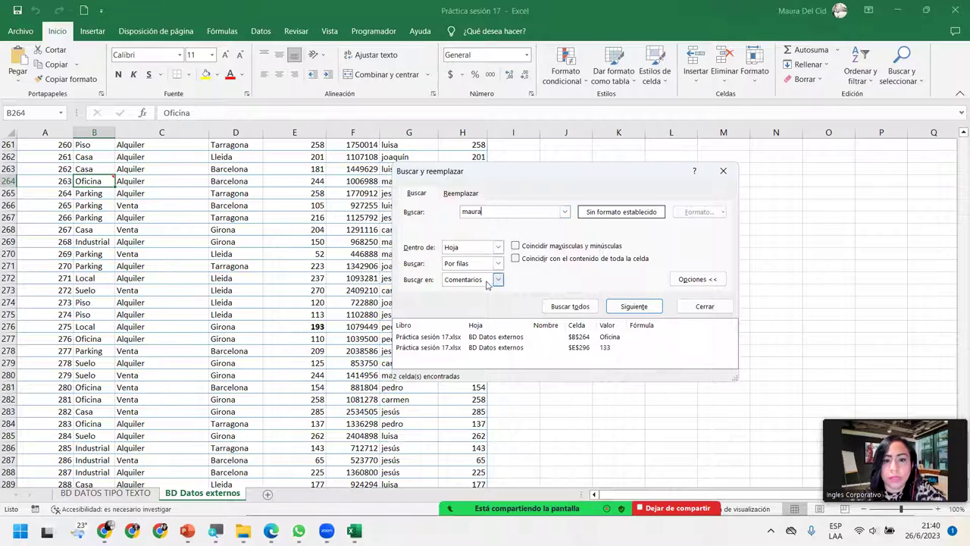
pyautogui.click(451, 280)
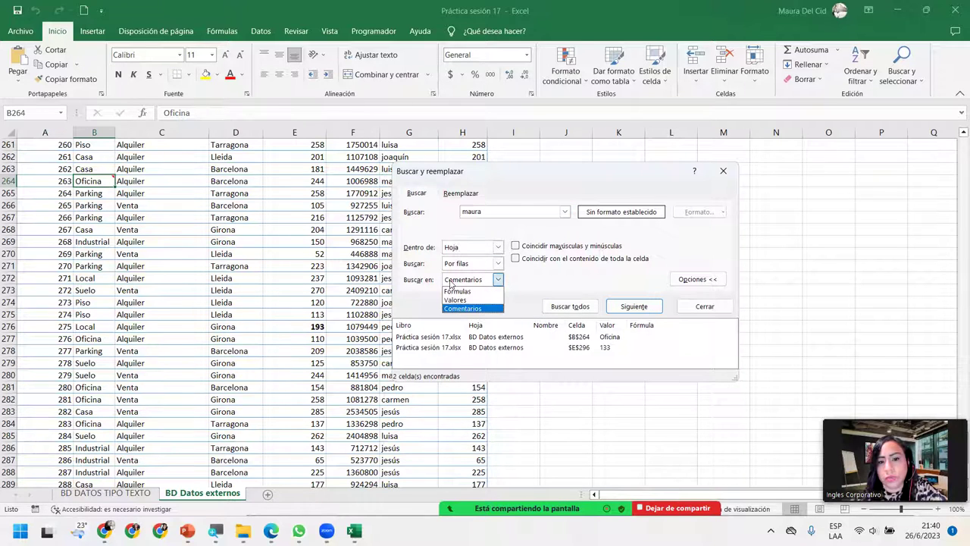
pyautogui.click(451, 281)
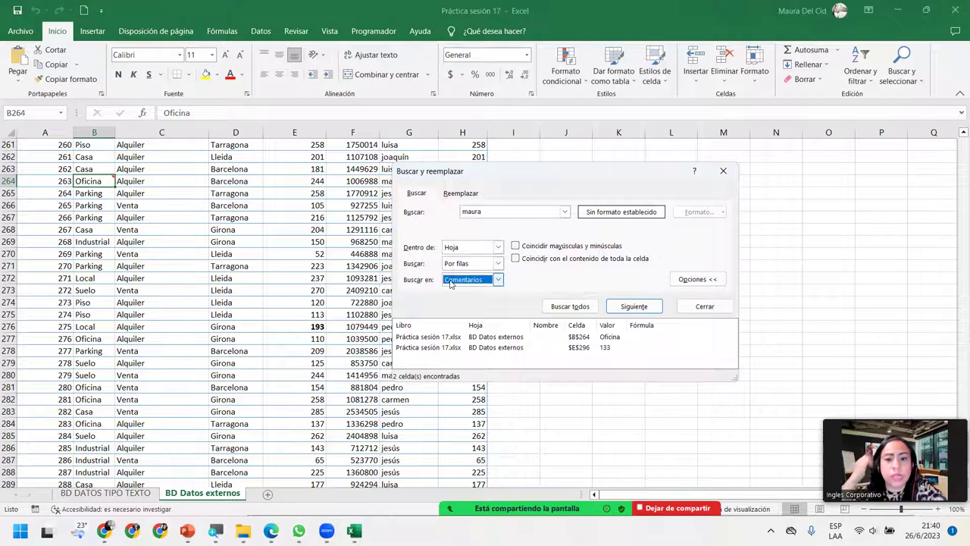
pyautogui.click(473, 352)
pyautogui.click(473, 340)
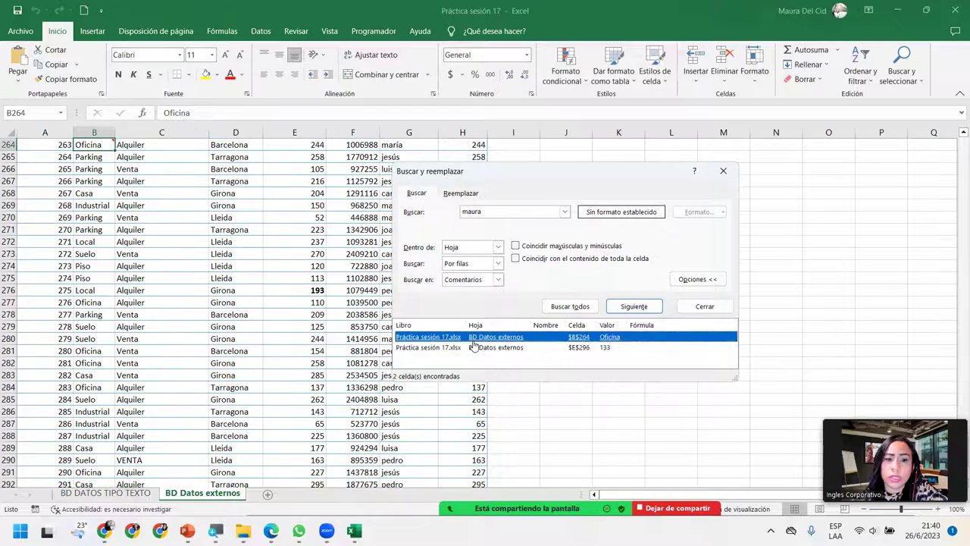
pyautogui.click(468, 349)
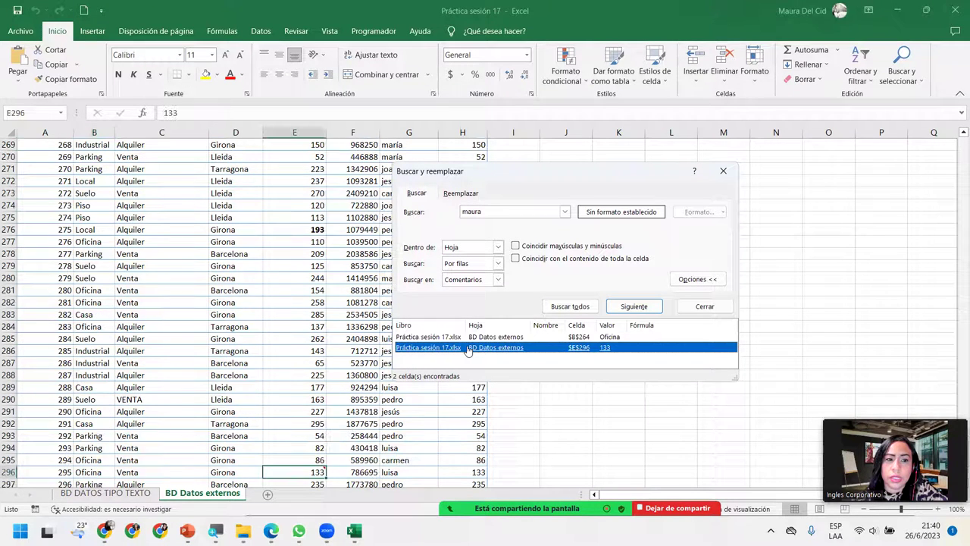
pyautogui.click(465, 338)
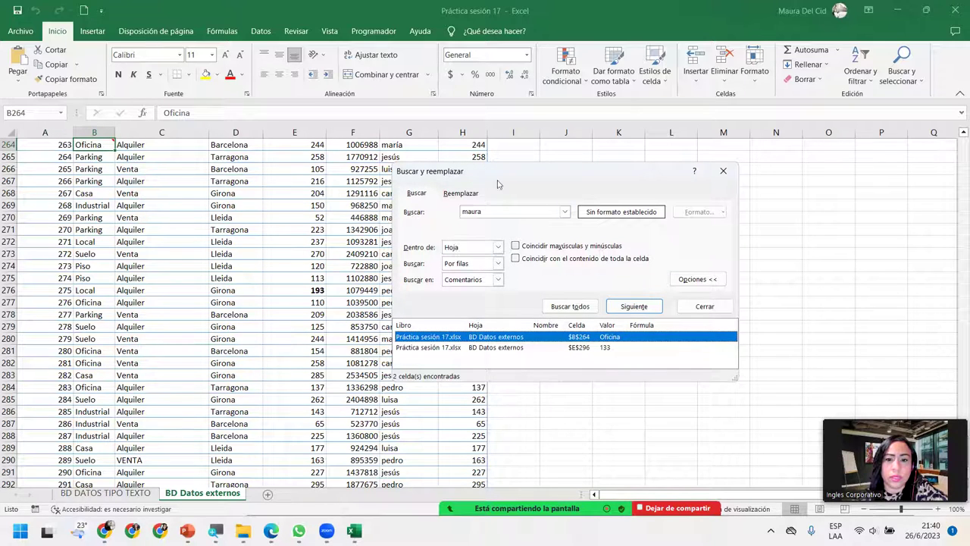
pyautogui.click(956, 136)
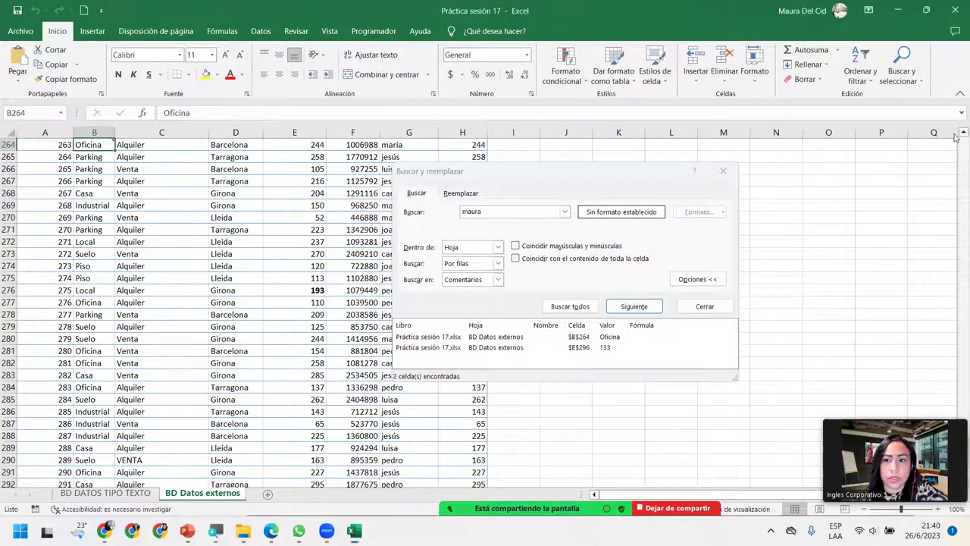
pyautogui.scroll(9, 957, 136)
pyautogui.scroll(6, 957, 137)
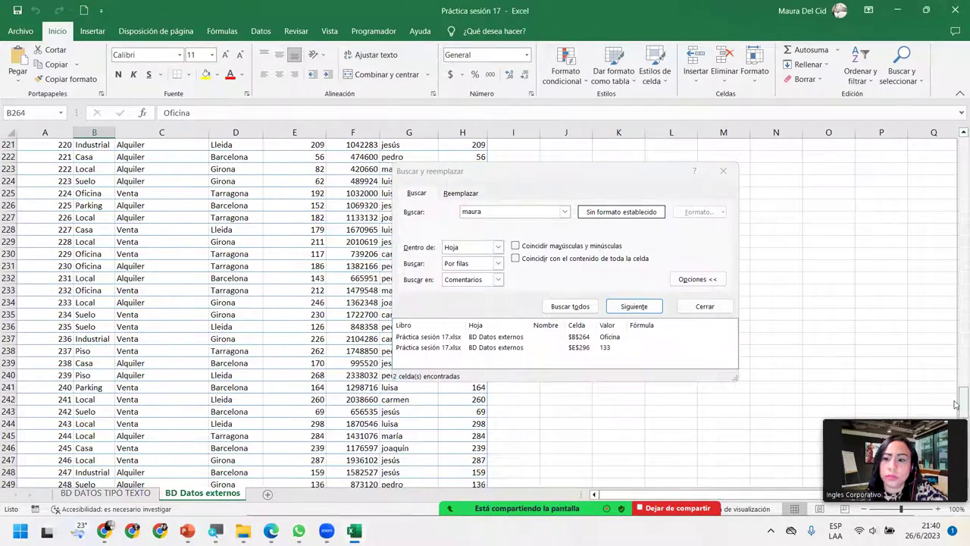
pyautogui.moveTo(956, 404); pyautogui.dragTo(958, 144)
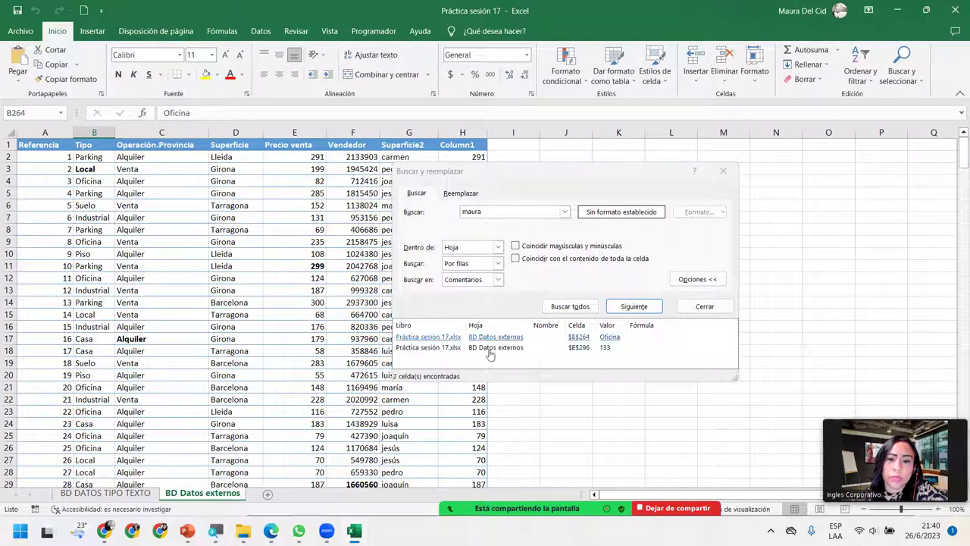
# Step: Change the search term to Local and dismiss the not-found message
pyautogui.click(514, 213)
pyautogui.doubleClick(514, 213)
pyautogui.write('Locla')
pyautogui.press('BackSpace')
pyautogui.press('BackSpace')
pyautogui.write('al')
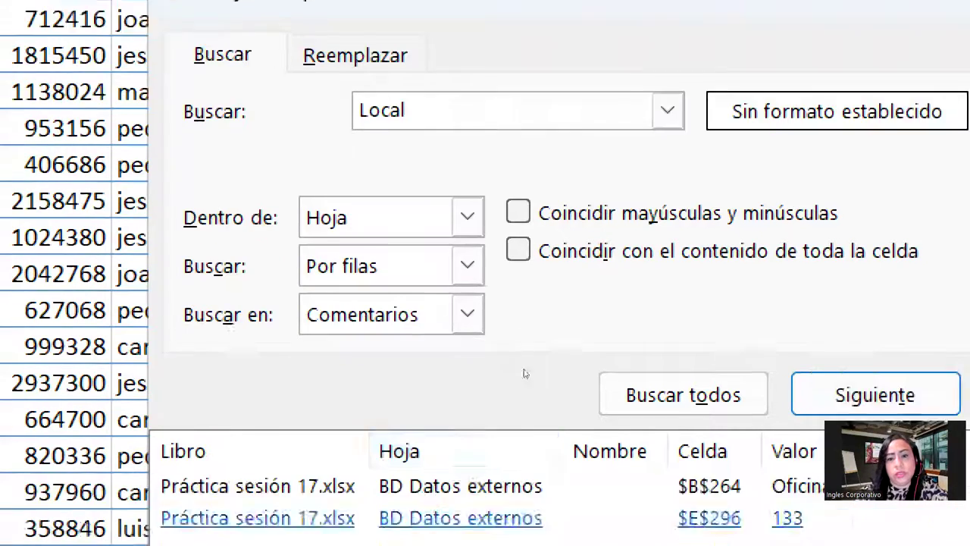
pyautogui.click(683, 394)
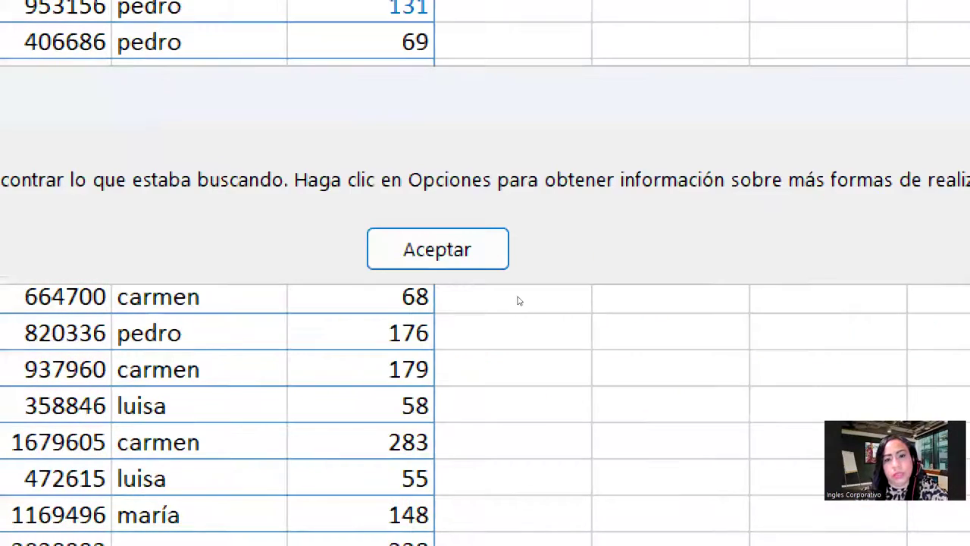
pyautogui.press('Return')
# Step: Set Buscar en to Fórmulas and list all 49 cells containing Local
pyautogui.hotkey('alt', 'Down')
pyautogui.press('Up')
pyautogui.press('Up')
pyautogui.press('Return')
pyautogui.hotkey('alt', 't')
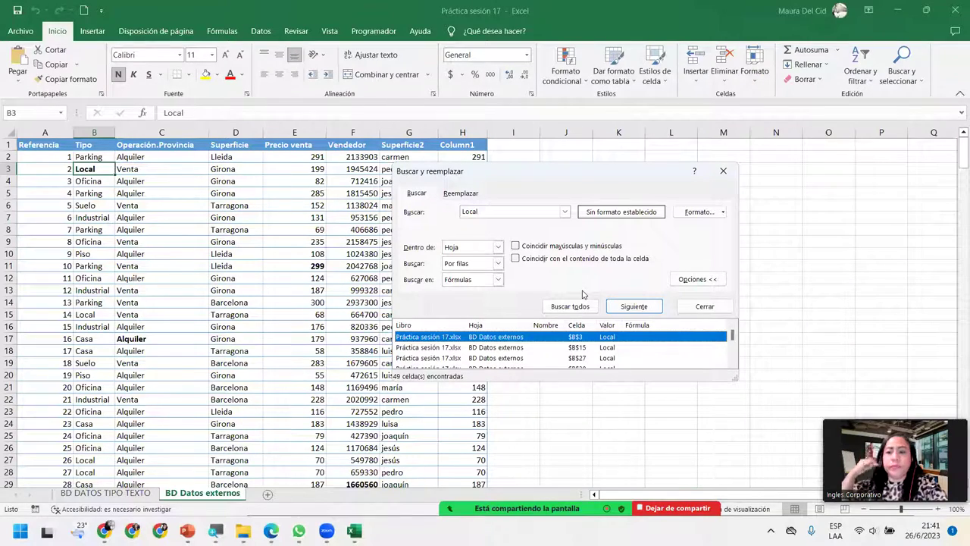
# Step: Browse the Local results from B27 down to B160, then return to B27
pyautogui.click(454, 358)
pyautogui.scroll(-2, 464, 350)
pyautogui.click(464, 349)
pyautogui.scroll(-1, 464, 348)
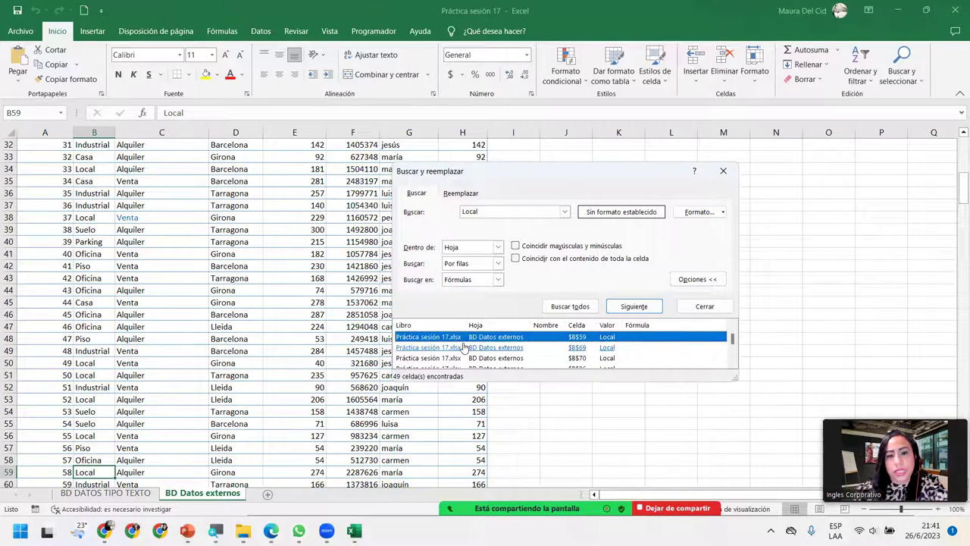
pyautogui.click(462, 348)
pyautogui.scroll(-1, 461, 347)
pyautogui.scroll(-3, 461, 347)
pyautogui.click(460, 347)
pyautogui.scroll(-1, 459, 350)
pyautogui.click(457, 358)
pyautogui.scroll(10, 457, 364)
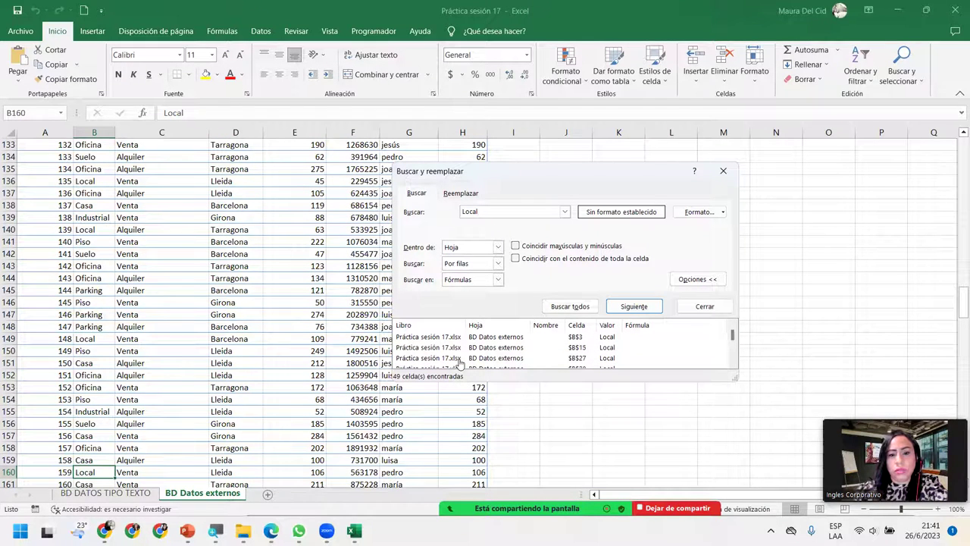
pyautogui.click(458, 359)
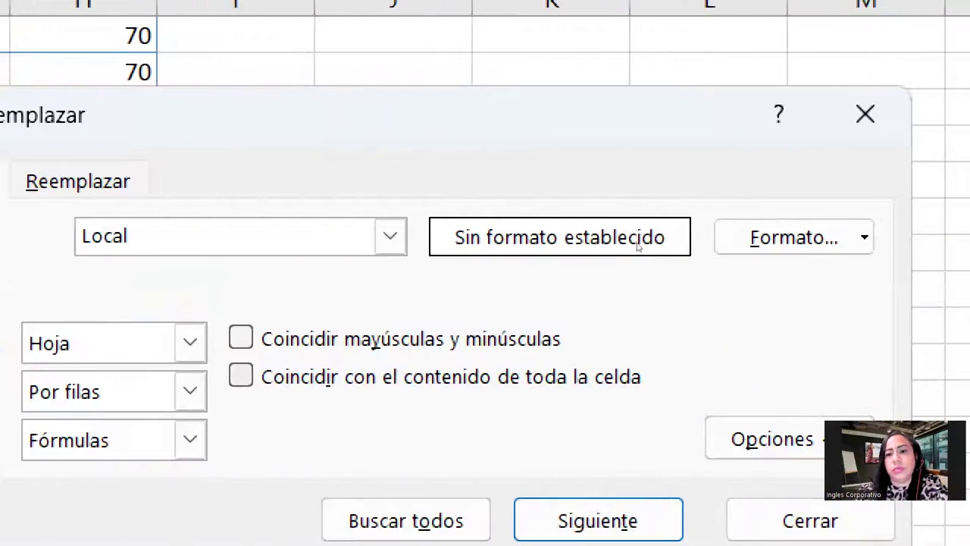
# Step: Set the search format to Negrita and list the single bold Local match, B3
pyautogui.click(724, 216)
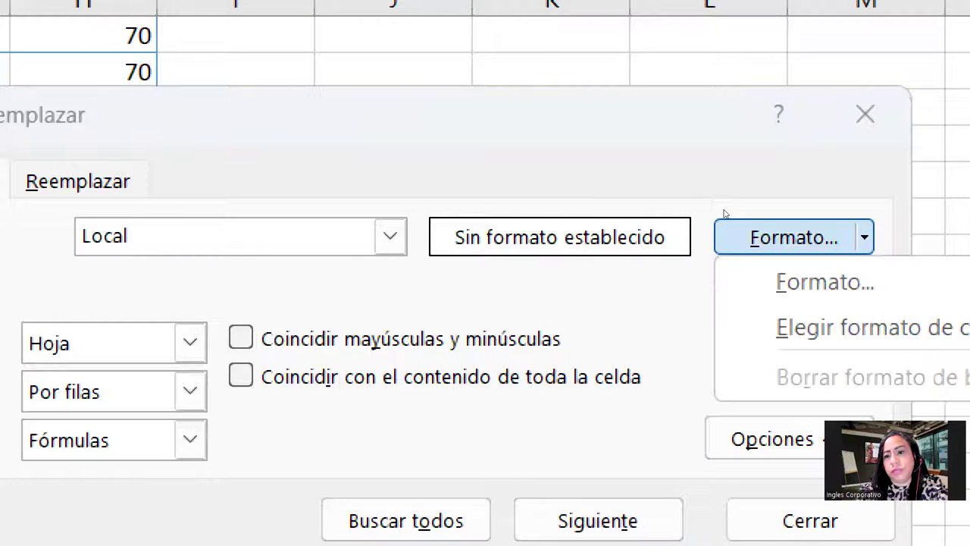
pyautogui.press('Down')
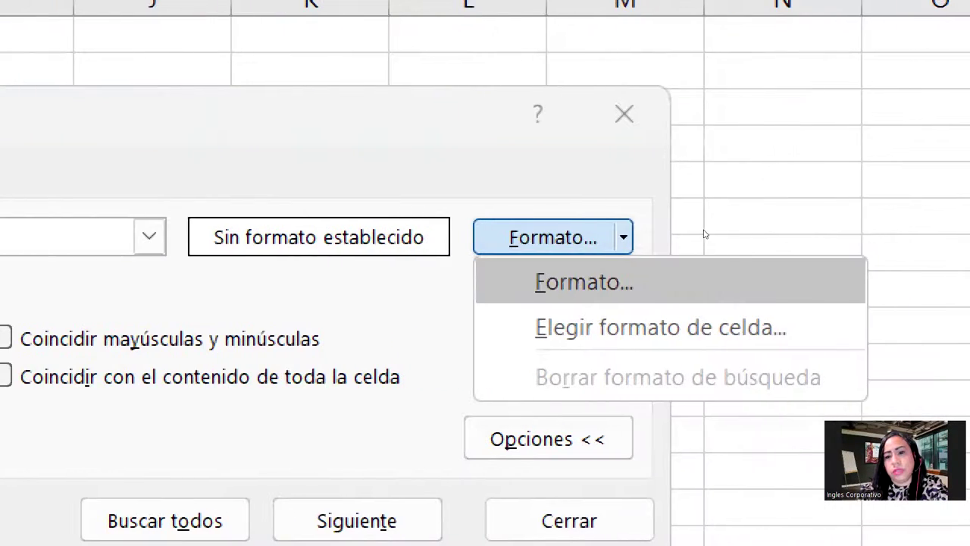
pyautogui.press('Return')
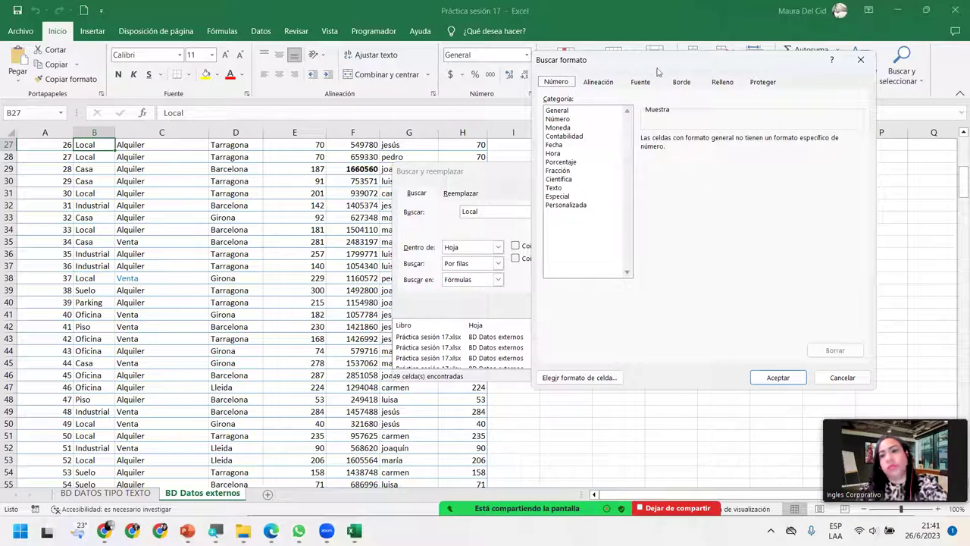
pyautogui.click(638, 83)
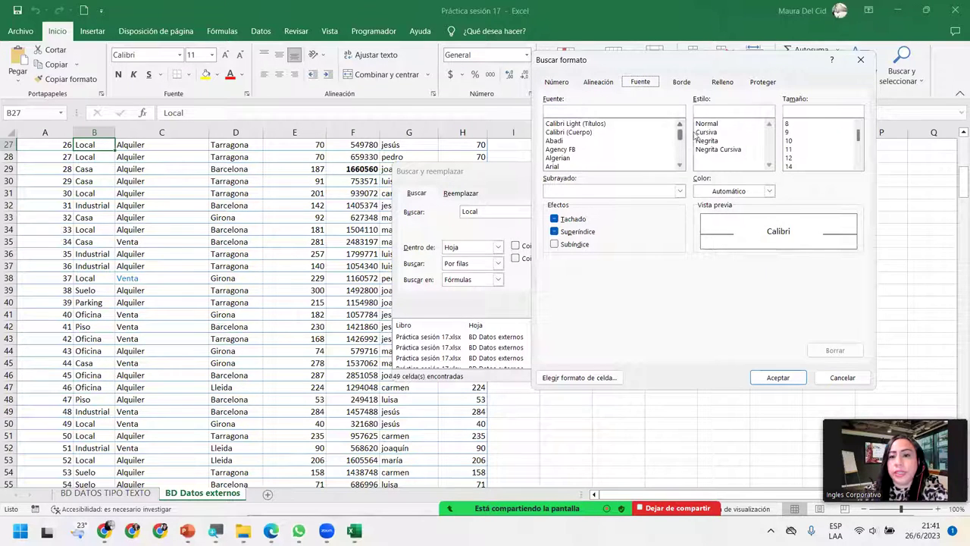
pyautogui.click(708, 140)
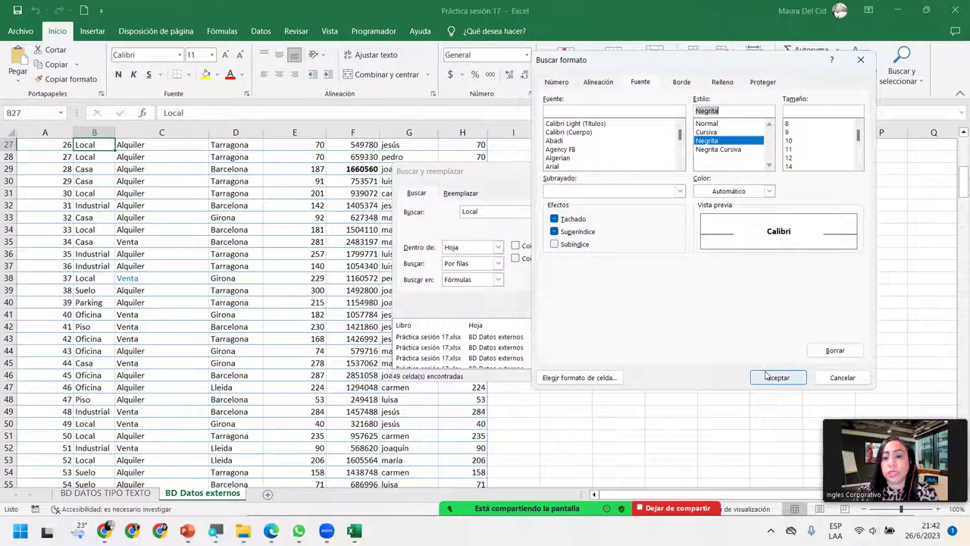
pyautogui.click(770, 375)
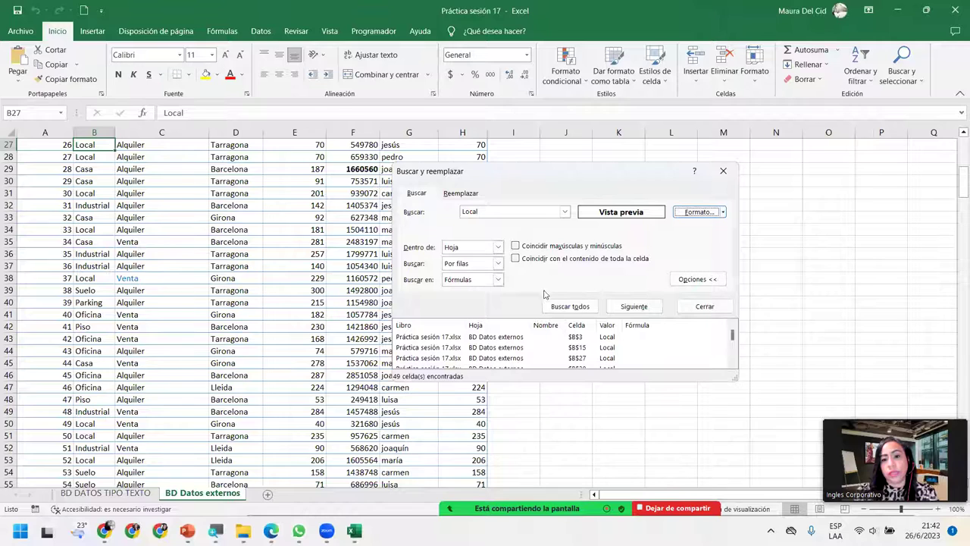
pyautogui.click(567, 307)
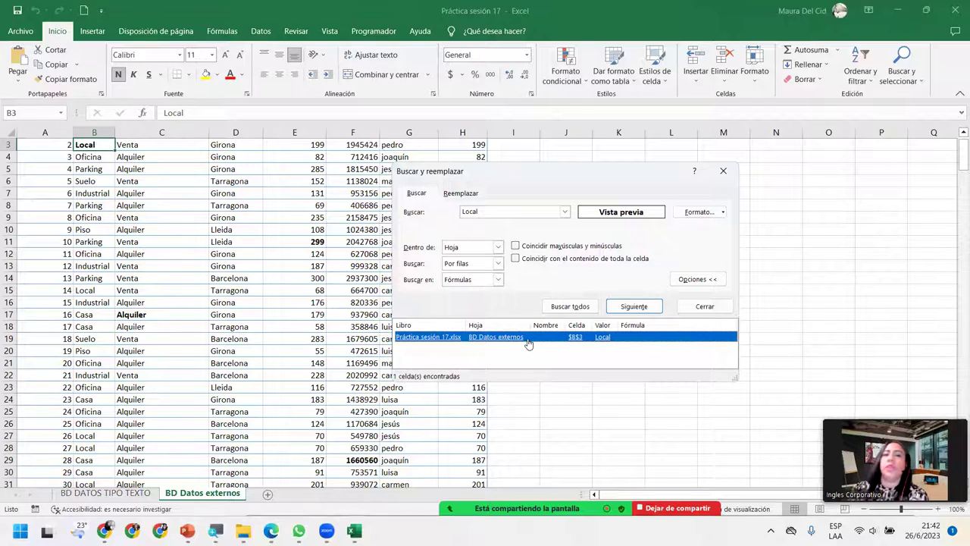
pyautogui.click(517, 213)
# Step: Try Madrid, dismiss the not-found message, then list bold Alquiler matches, finding only C17
pyautogui.write('Madrid')
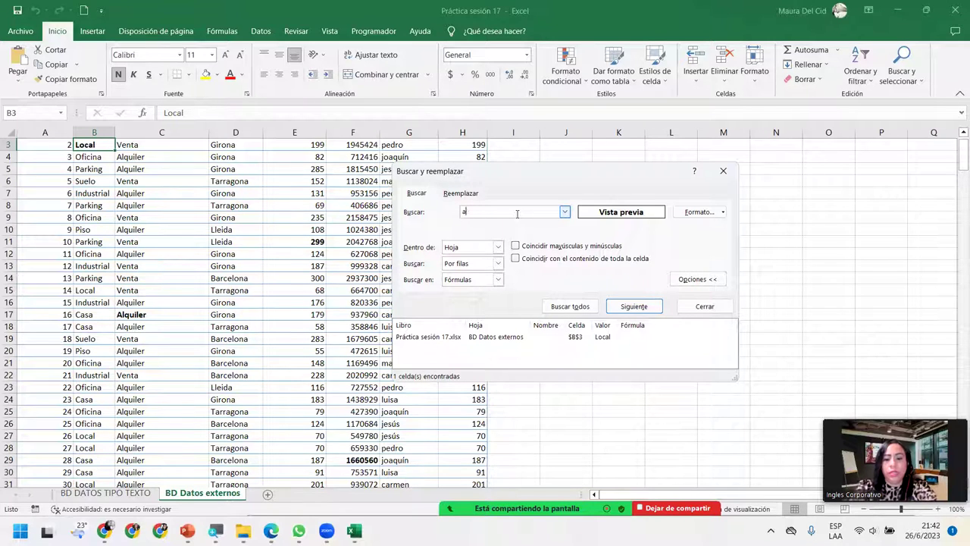
pyautogui.press('Return')
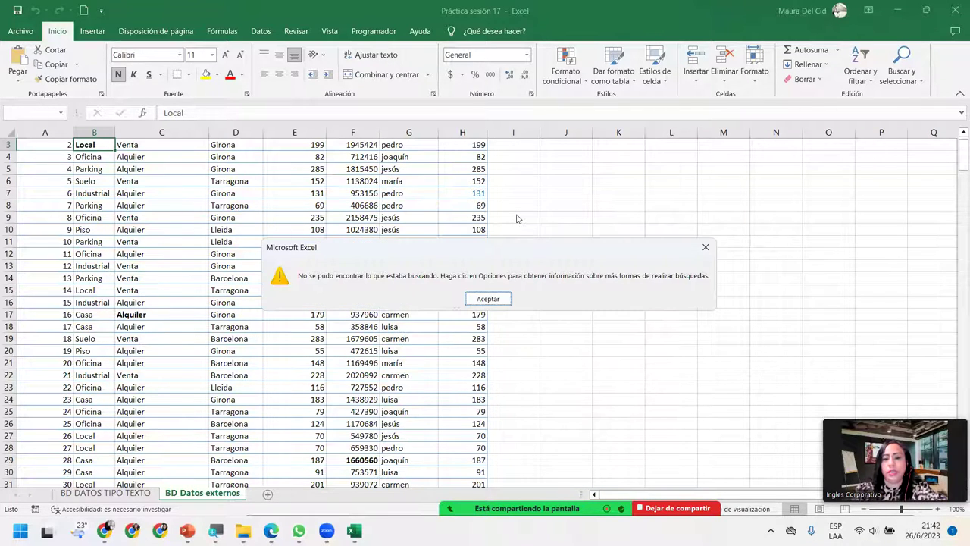
pyautogui.press('Return')
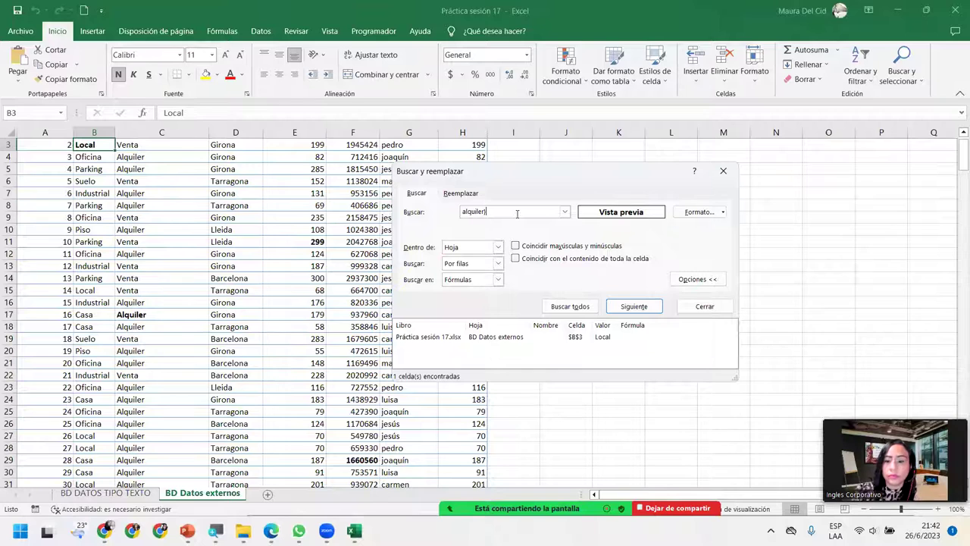
pyautogui.press('Return')
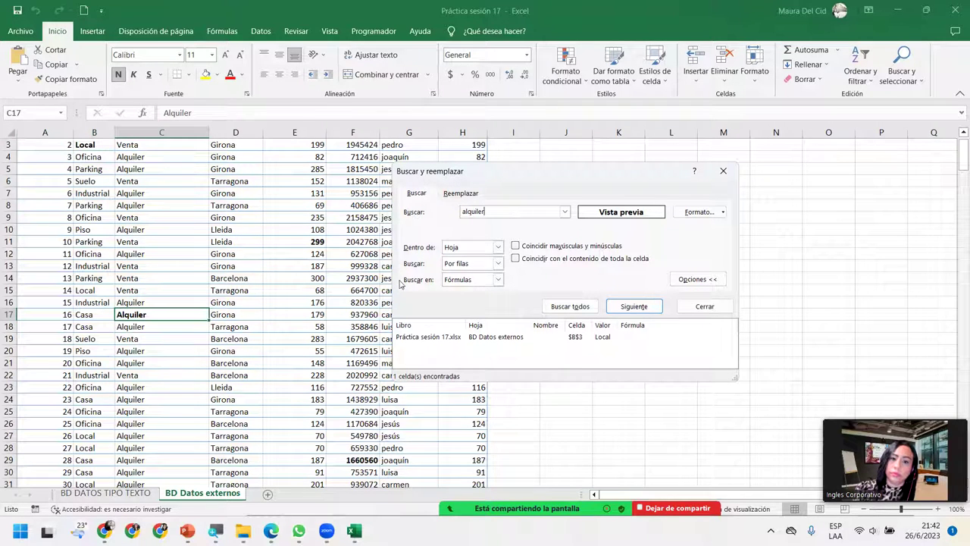
pyautogui.click(546, 307)
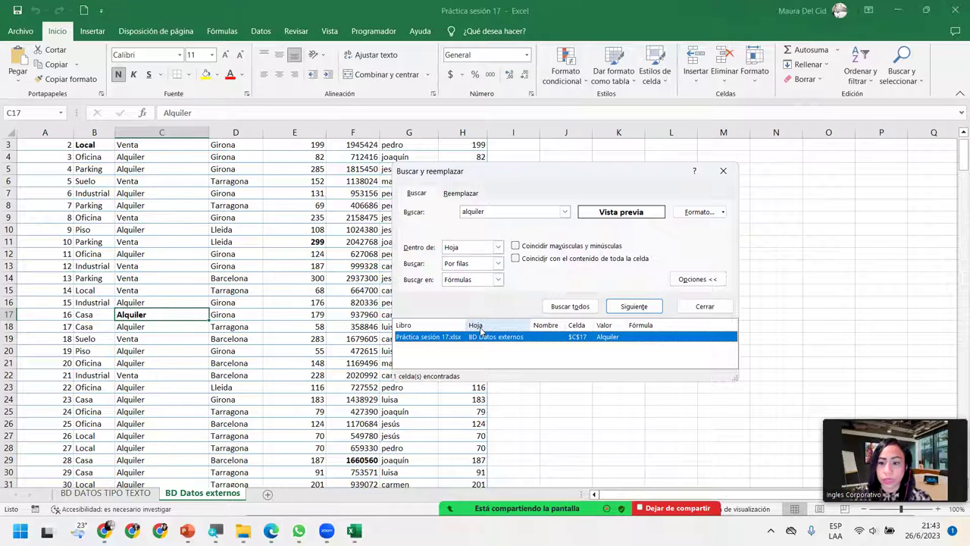
# Step: Switch to Reemplazar and overwrite the search term with Parking
pyautogui.click(458, 194)
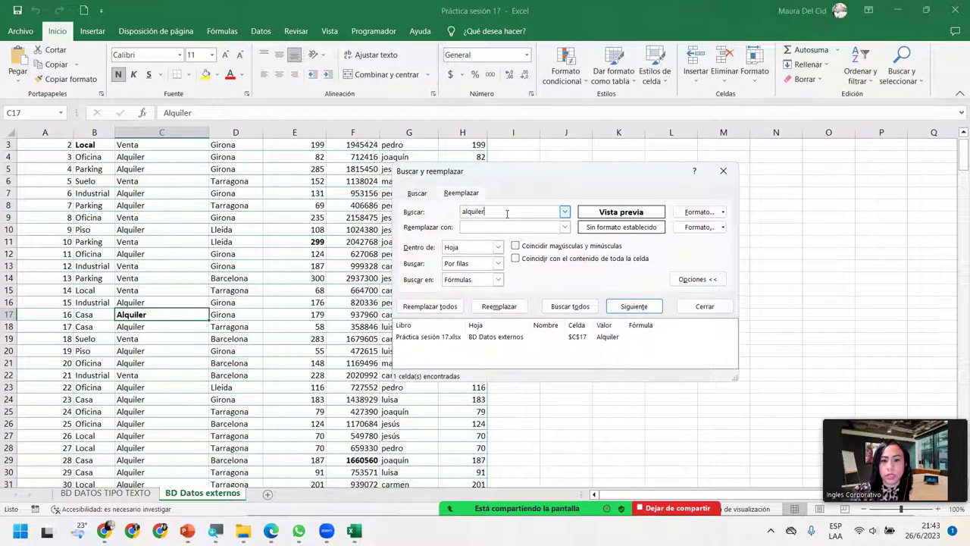
pyautogui.doubleClick(507, 214)
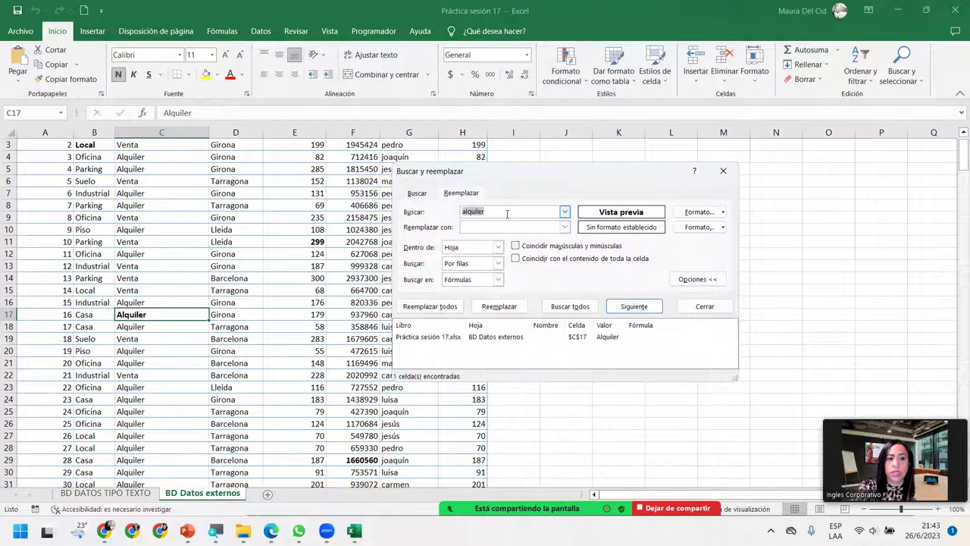
pyautogui.write('Par')
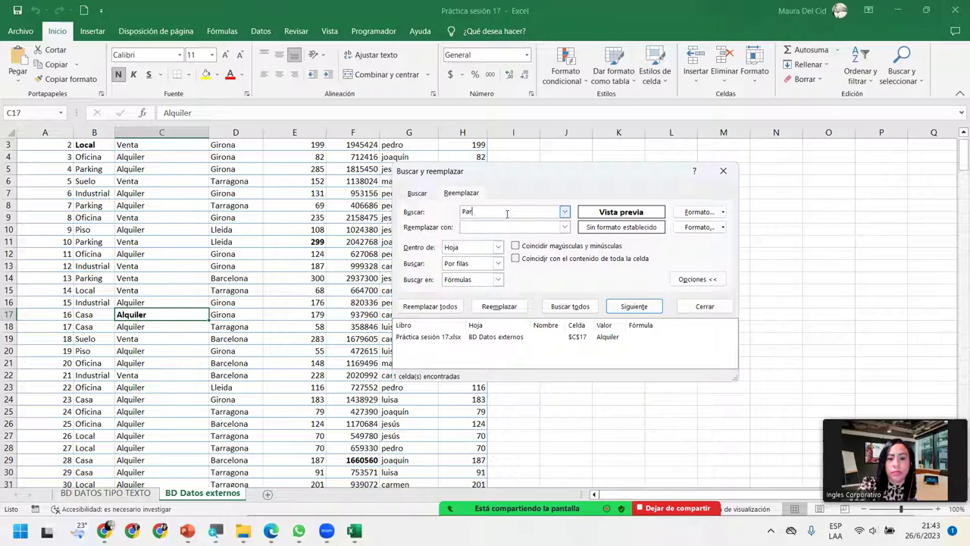
pyautogui.write('king')
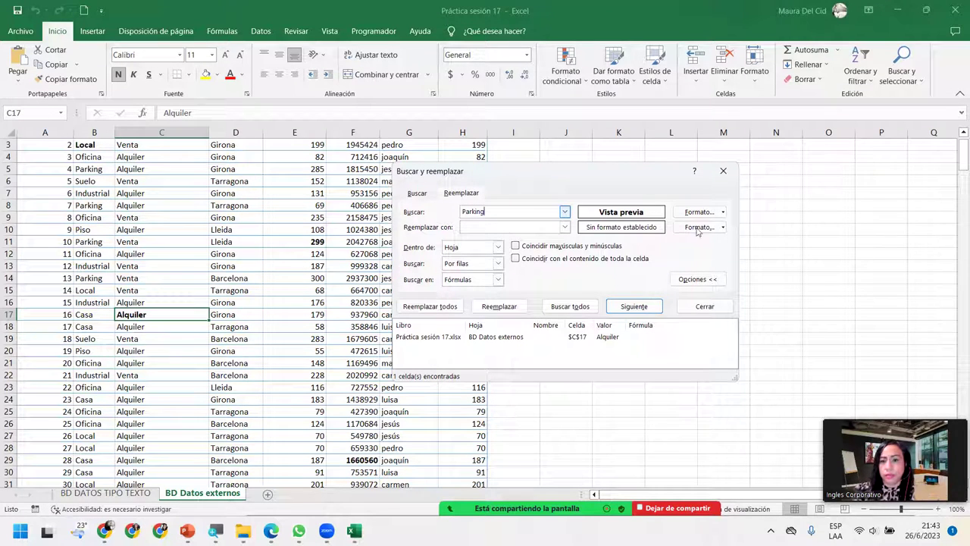
# Step: Remove the bold format condition with Borrar formato de búsqueda
pyautogui.click(705, 213)
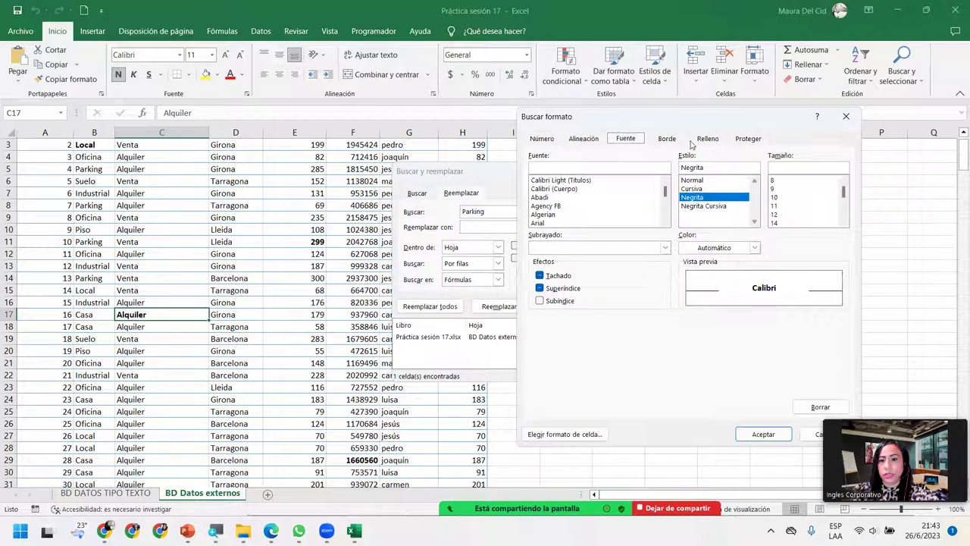
pyautogui.click(695, 181)
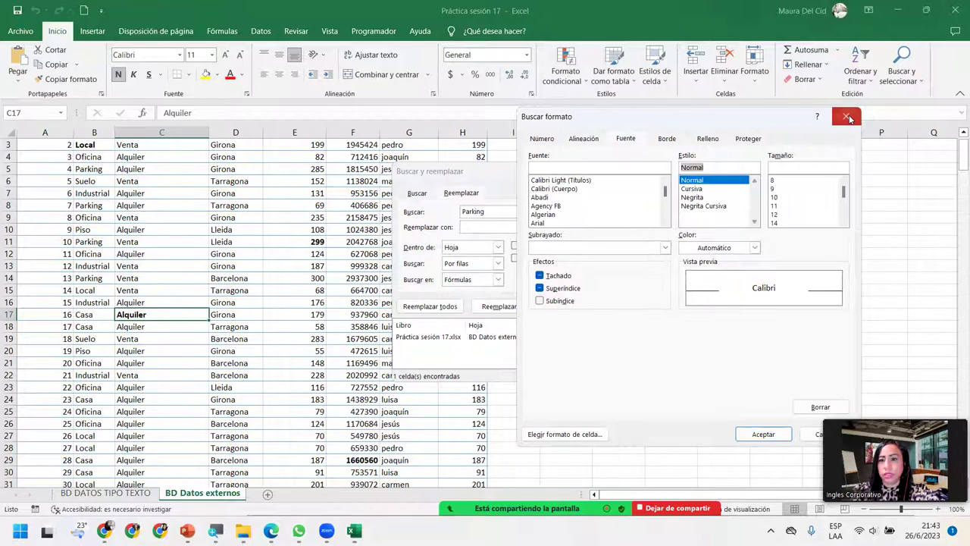
pyautogui.click(845, 115)
pyautogui.click(724, 212)
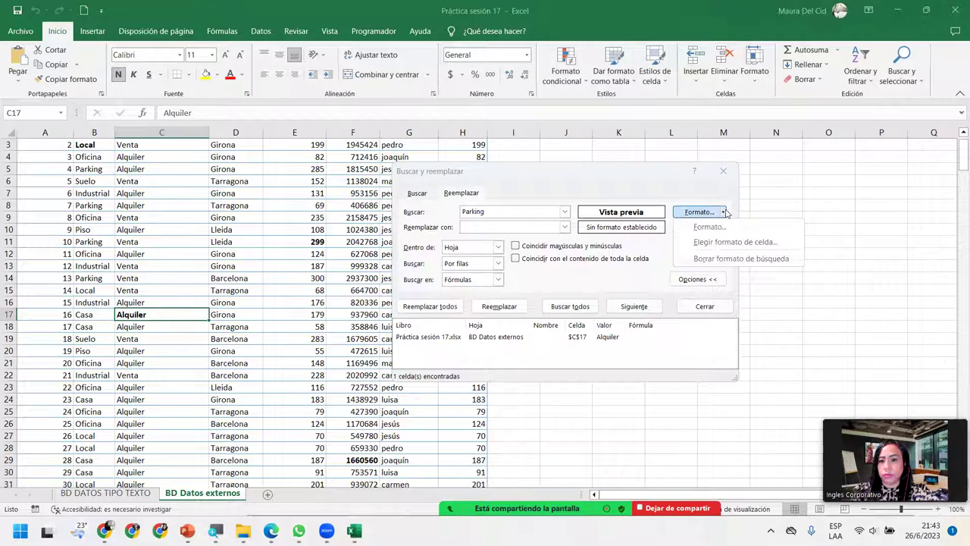
pyautogui.click(739, 259)
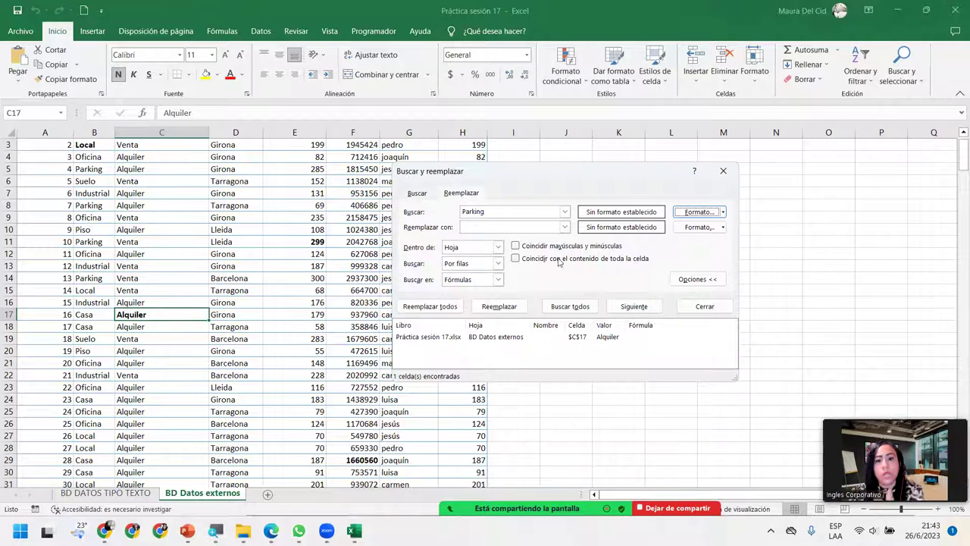
# Step: List all 41 Parking cells and step through the matches, ending back at B2
pyautogui.click(545, 306)
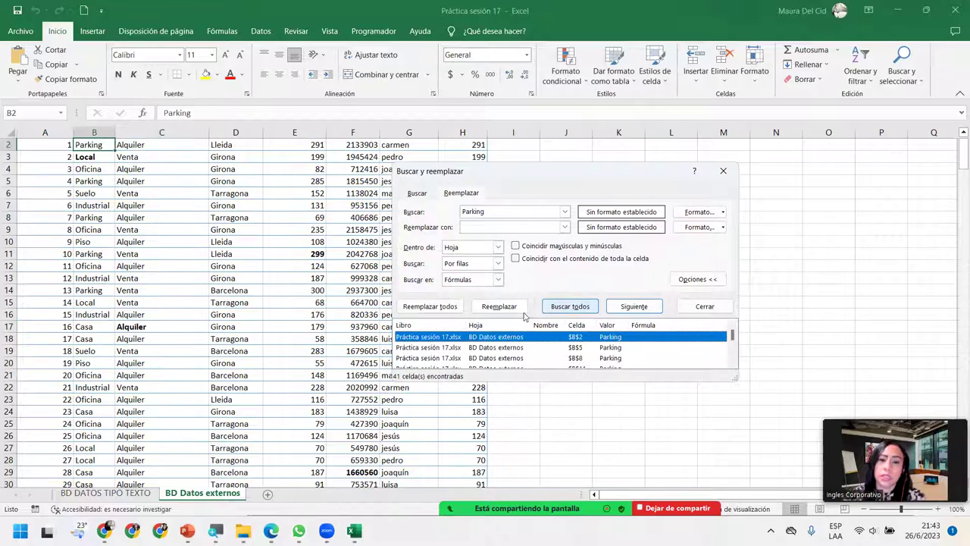
pyautogui.click(488, 346)
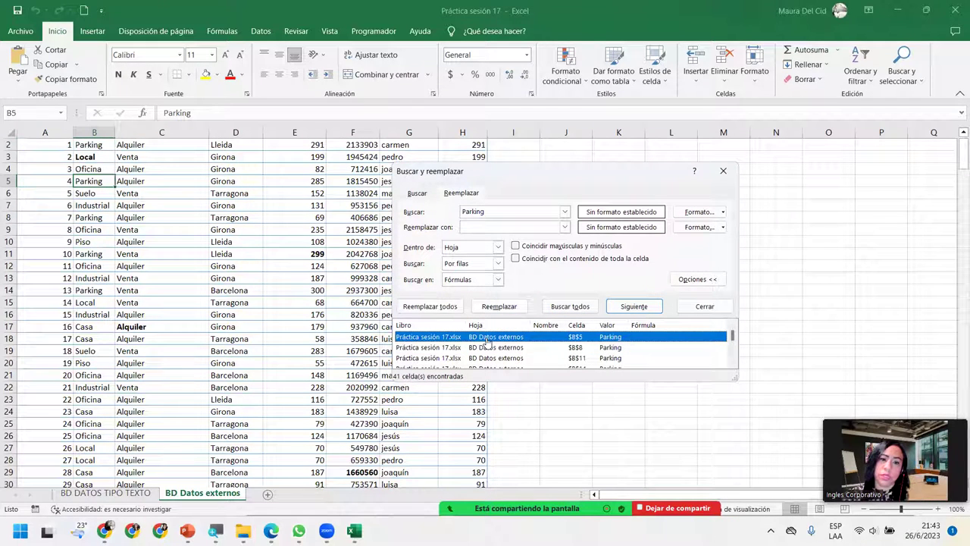
pyautogui.click(511, 357)
pyautogui.press('Down')
pyautogui.press('Down')
pyautogui.press('Down')
pyautogui.press('Down')
pyautogui.press('Down')
pyautogui.press('Down')
pyautogui.press('Down')
pyautogui.press('Down')
pyautogui.press('Down')
pyautogui.press('Down')
pyautogui.press('Down')
pyautogui.press('Down')
pyautogui.press('Down')
pyautogui.press('Down')
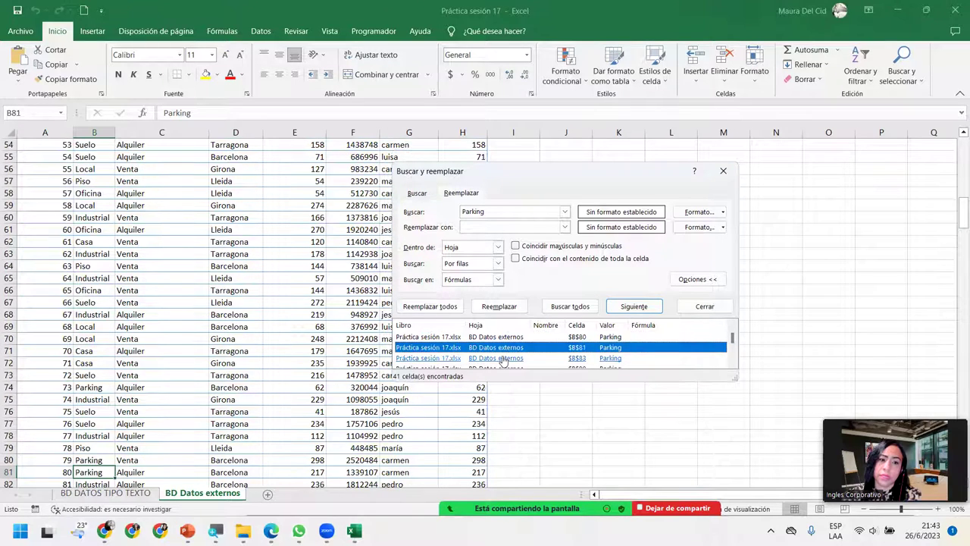
pyautogui.click(503, 358)
pyautogui.click(510, 347)
pyautogui.press('Up')
pyautogui.scroll(10, 510, 345)
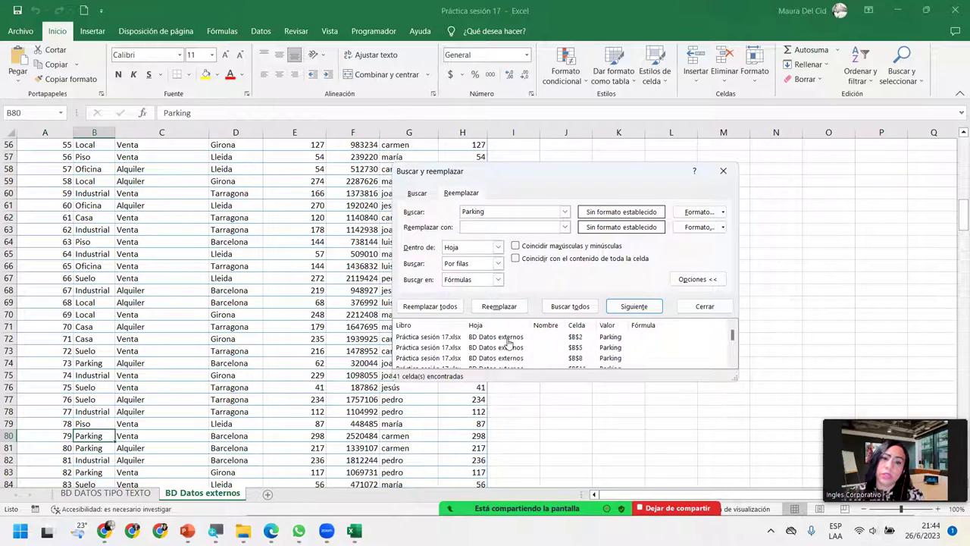
pyautogui.click(508, 341)
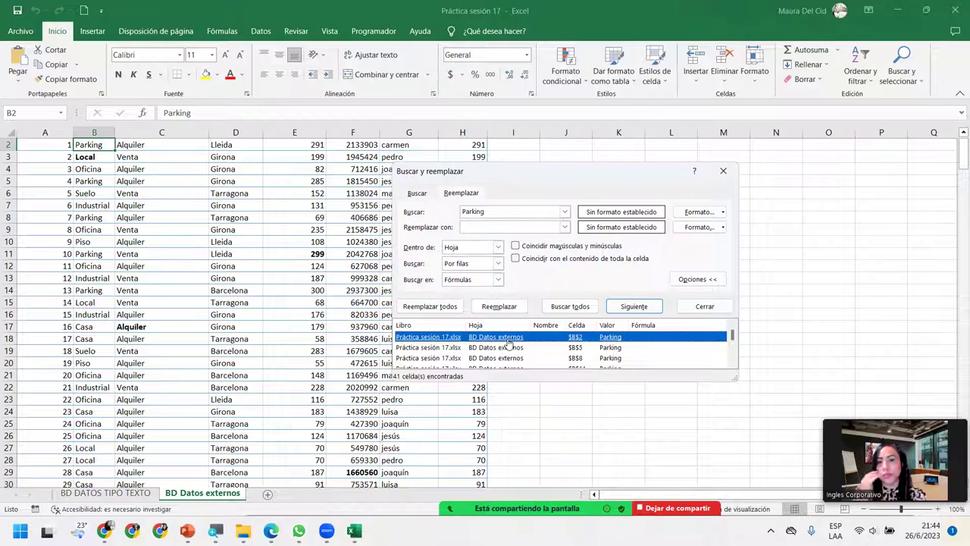
# Step: Enter Parqueo as the replacement text
pyautogui.click(517, 226)
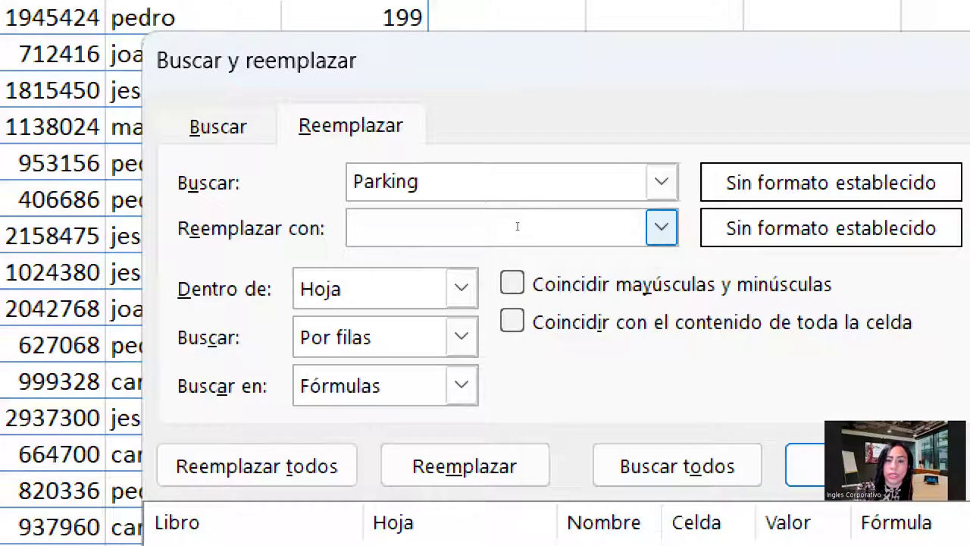
pyautogui.write('Paq')
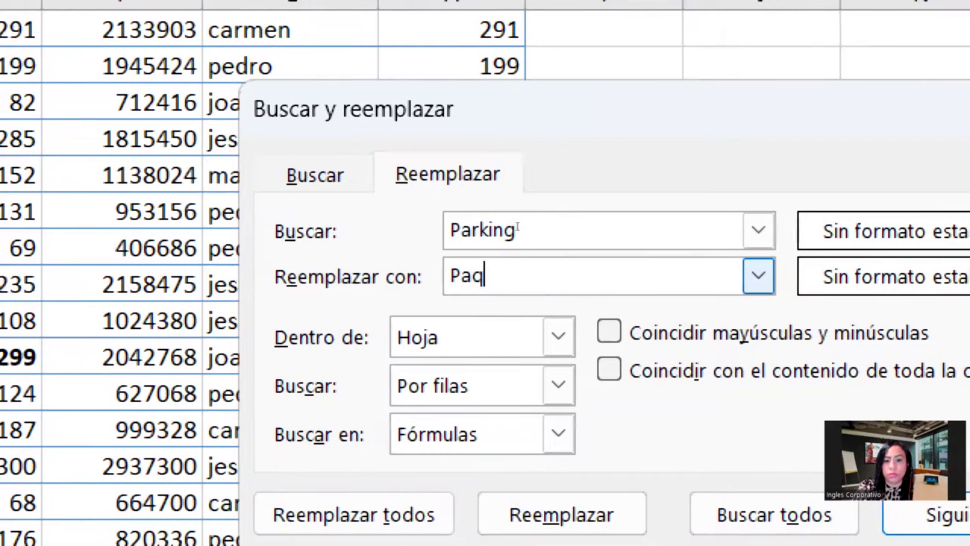
pyautogui.press('BackSpace')
pyautogui.write('rquep')
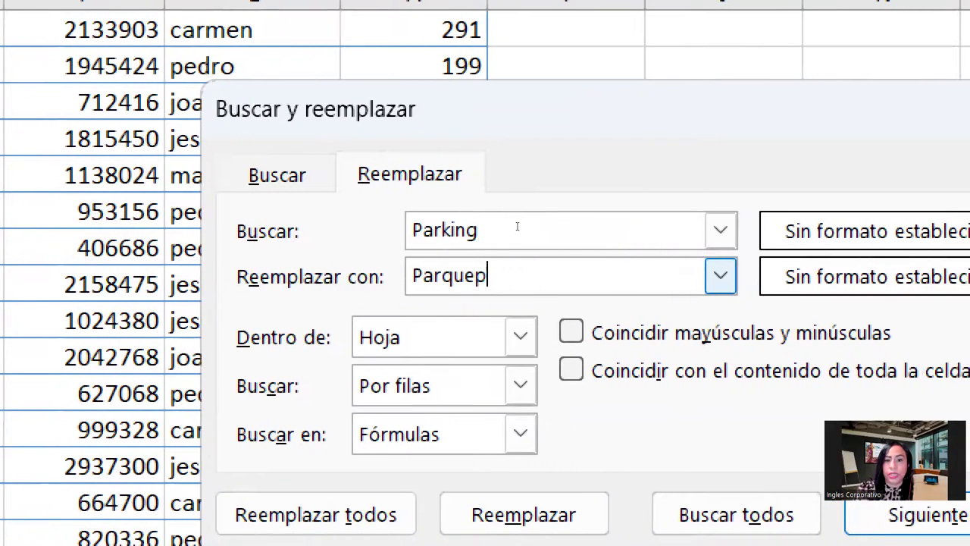
pyautogui.press('BackSpace')
pyautogui.write('o')
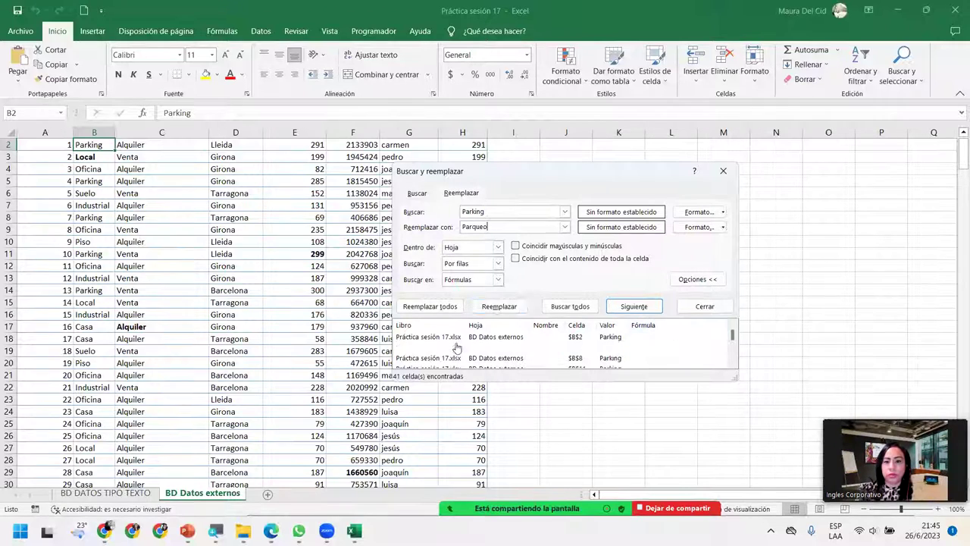
# Step: Replace Parking in B2, B5 and B8 individually, then the remaining 38 at once
pyautogui.click(493, 306)
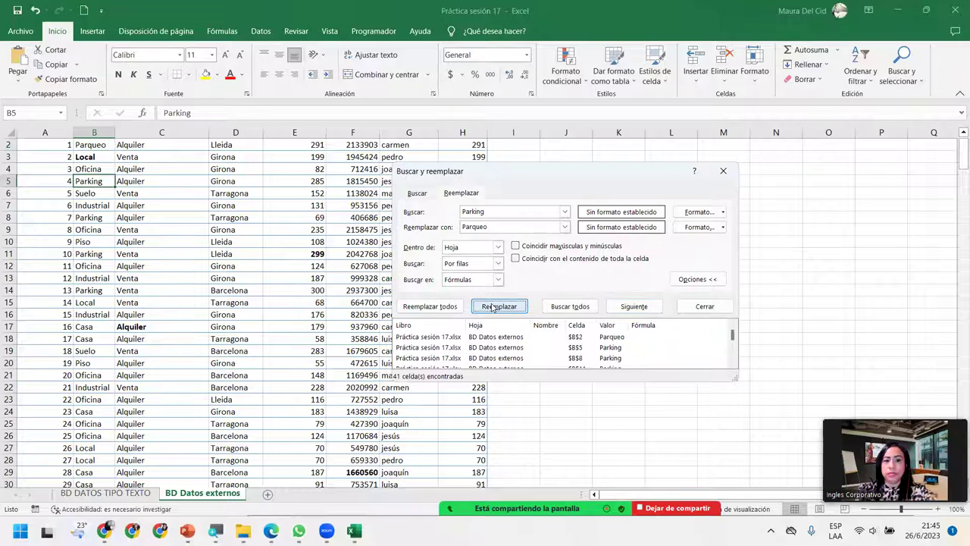
pyautogui.click(493, 306)
pyautogui.click(493, 306)
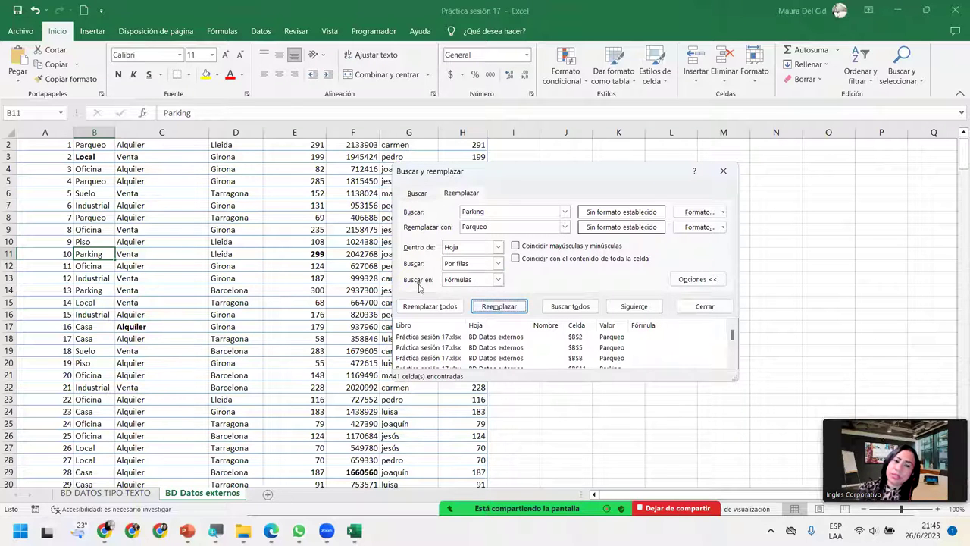
pyautogui.click(415, 307)
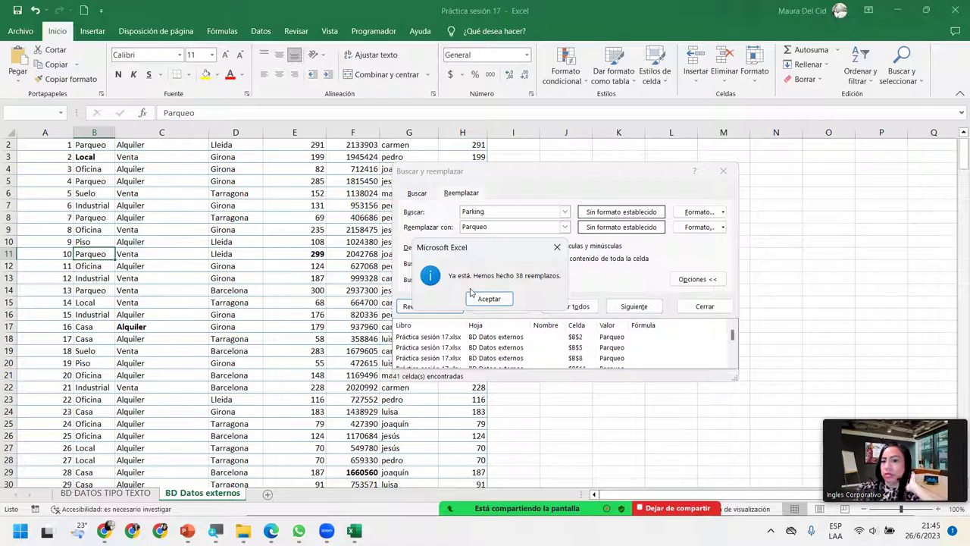
pyautogui.click(487, 298)
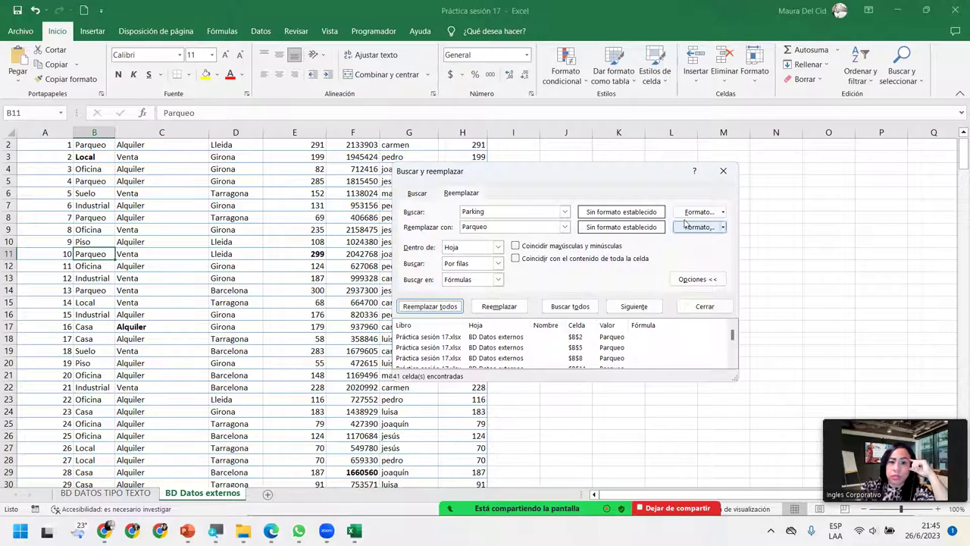
# Step: Switch to Buscar and confirm no Parking entries remain
pyautogui.click(419, 194)
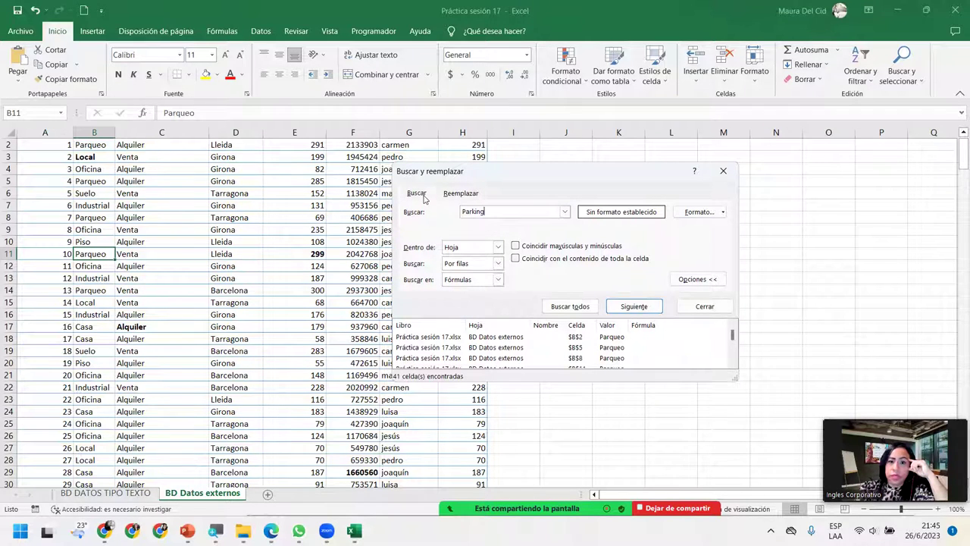
pyautogui.click(570, 307)
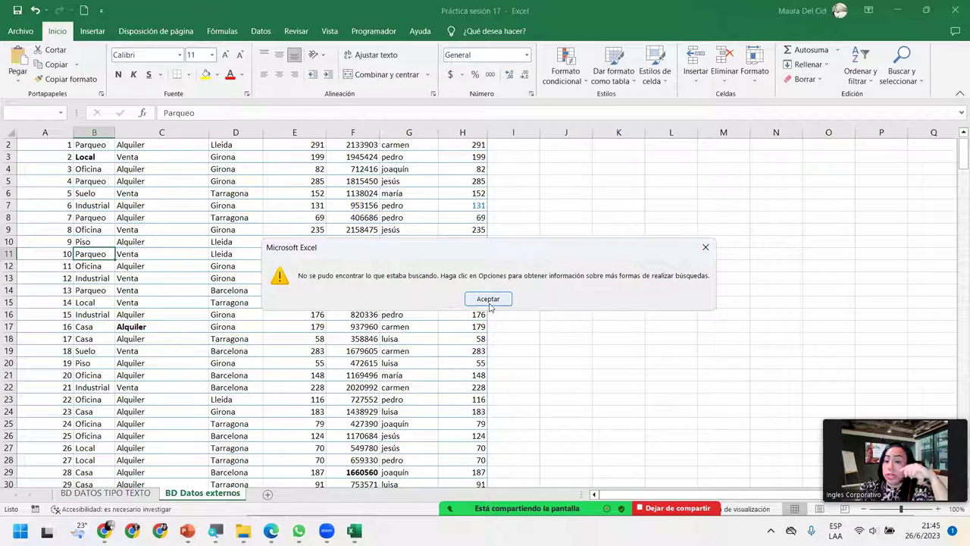
pyautogui.click(489, 299)
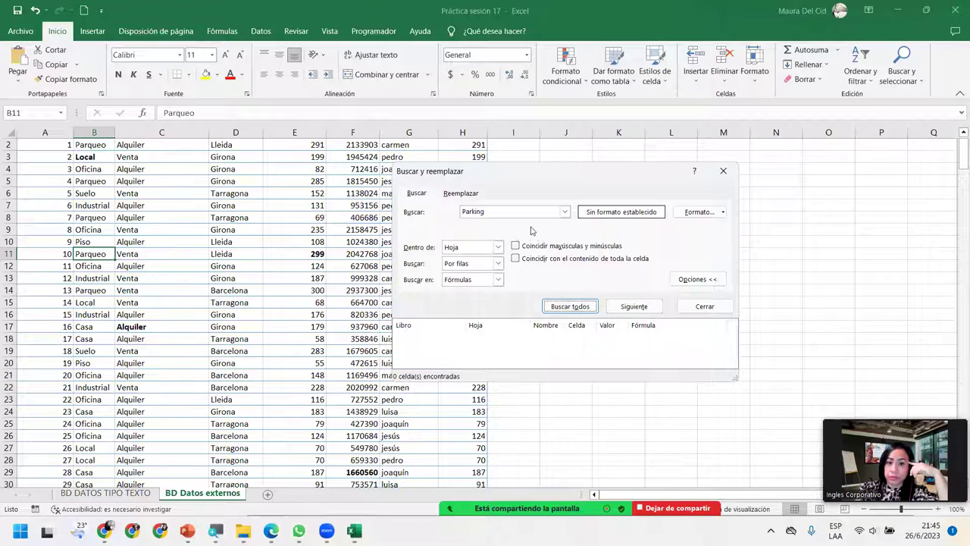
# Step: Search for Parqueo, listing 41 cells, and step through the first matches
pyautogui.doubleClick(523, 213)
pyautogui.write('Parqueo')
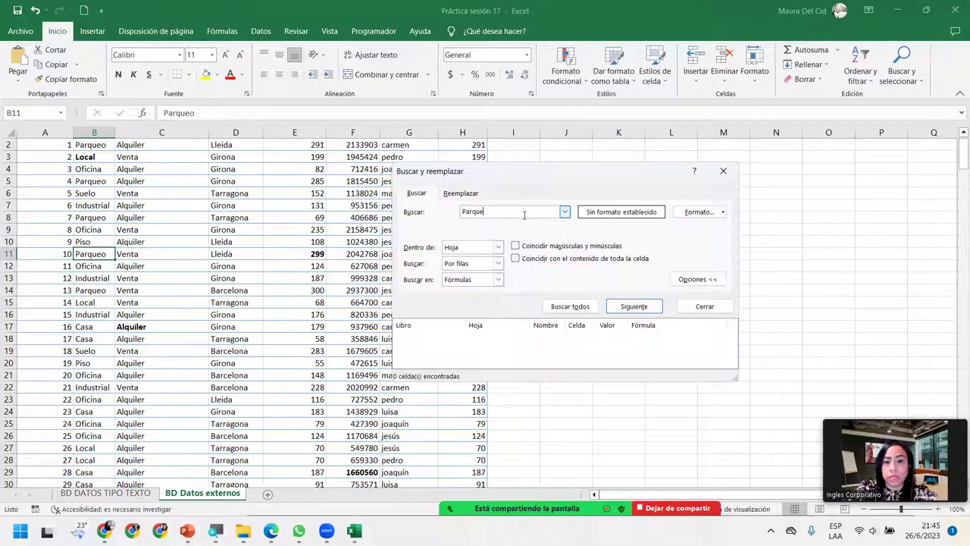
pyautogui.click(584, 307)
pyautogui.press('Down')
pyautogui.press('Down')
pyautogui.press('Down')
pyautogui.press('Down')
pyautogui.press('Down')
pyautogui.press('Down')
pyautogui.press('Down')
pyautogui.press('Down')
pyautogui.press('Down')
pyautogui.press('Down')
pyautogui.press('Down')
pyautogui.press('Down')
pyautogui.press('Down')
pyautogui.press('Down')
pyautogui.press('Down')
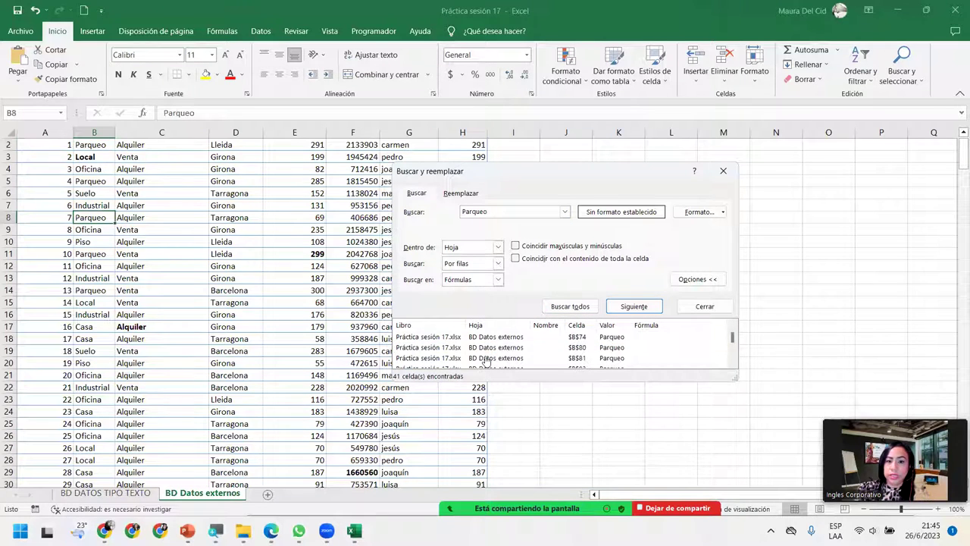
pyautogui.press('Down')
pyautogui.press('Down')
pyautogui.press('Down')
pyautogui.press('Down')
pyautogui.press('Down')
pyautogui.press('Down')
pyautogui.press('Down')
pyautogui.press('Down')
pyautogui.press('Down')
pyautogui.press('Down')
pyautogui.press('Down')
pyautogui.press('Down')
pyautogui.press('Down')
pyautogui.press('Down')
pyautogui.press('Down')
pyautogui.press('Down')
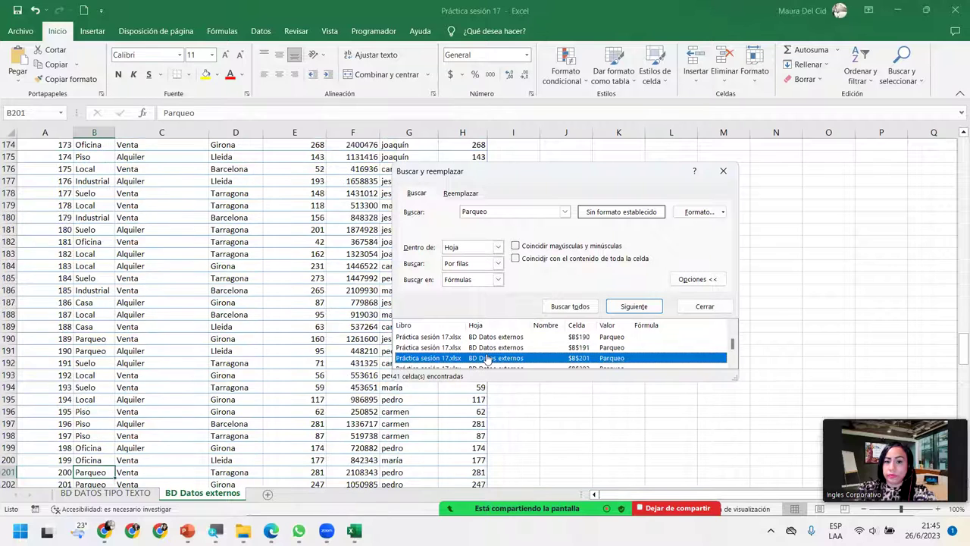
# Step: Move the dialog aside, scroll to the table top and select G2 holding carmen
pyautogui.scroll(10, 489, 356)
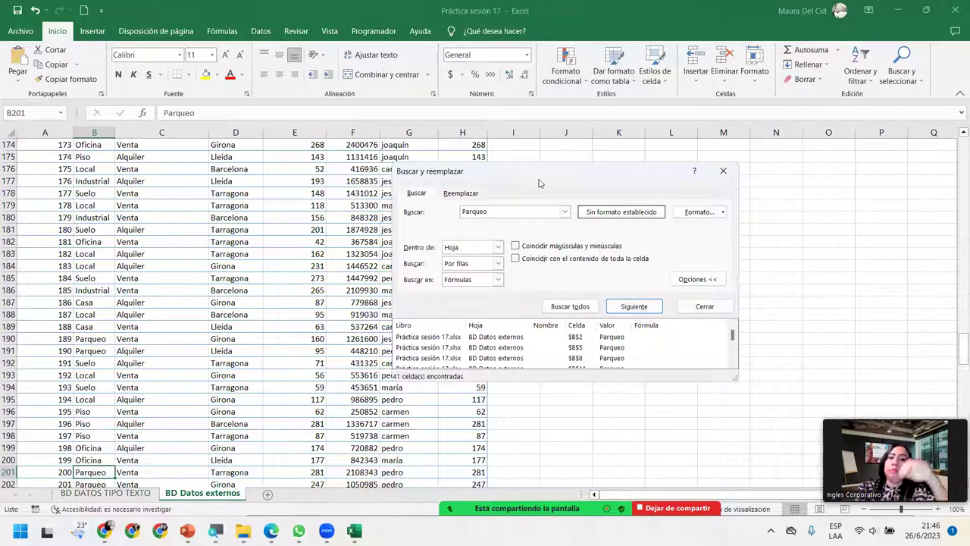
pyautogui.moveTo(550, 177); pyautogui.dragTo(664, 184)
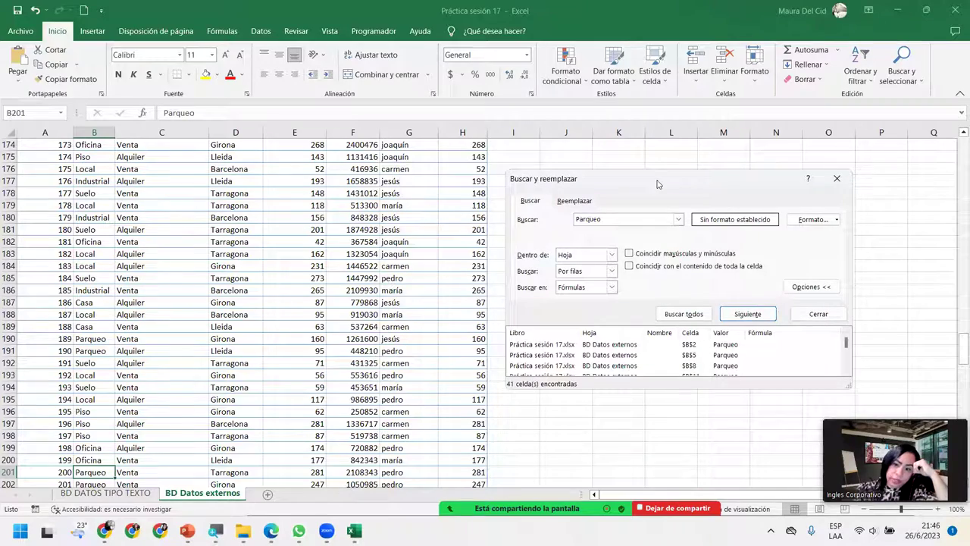
pyautogui.scroll(20, 410, 228)
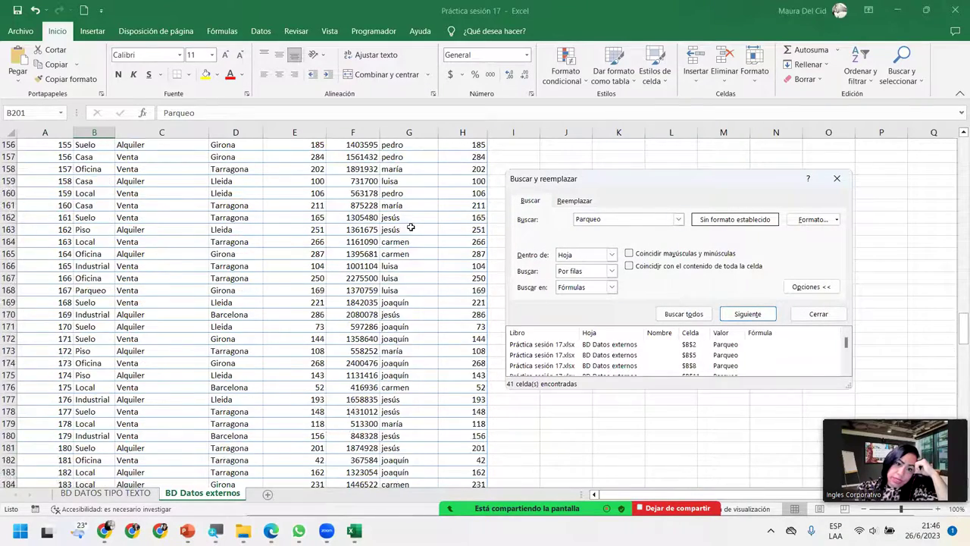
pyautogui.scroll(20, 410, 227)
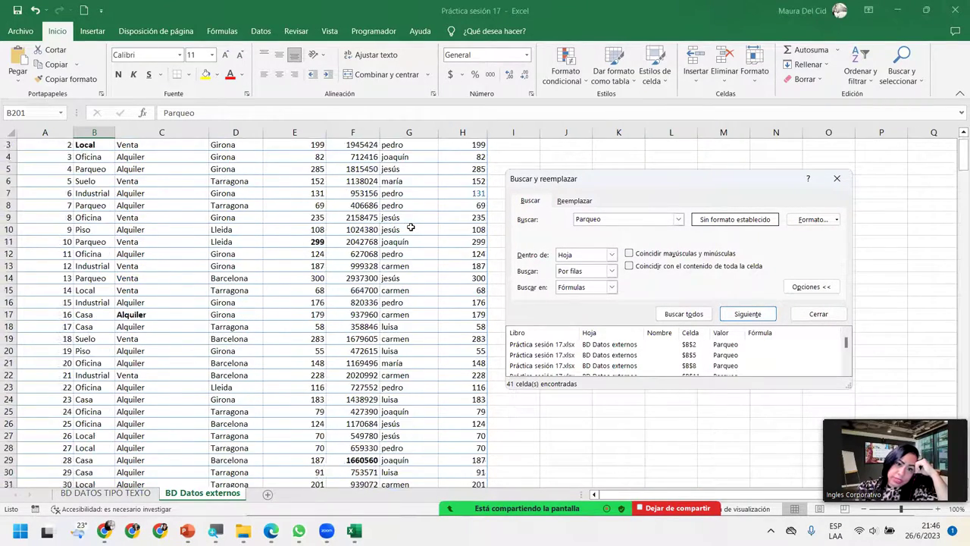
pyautogui.click(417, 157)
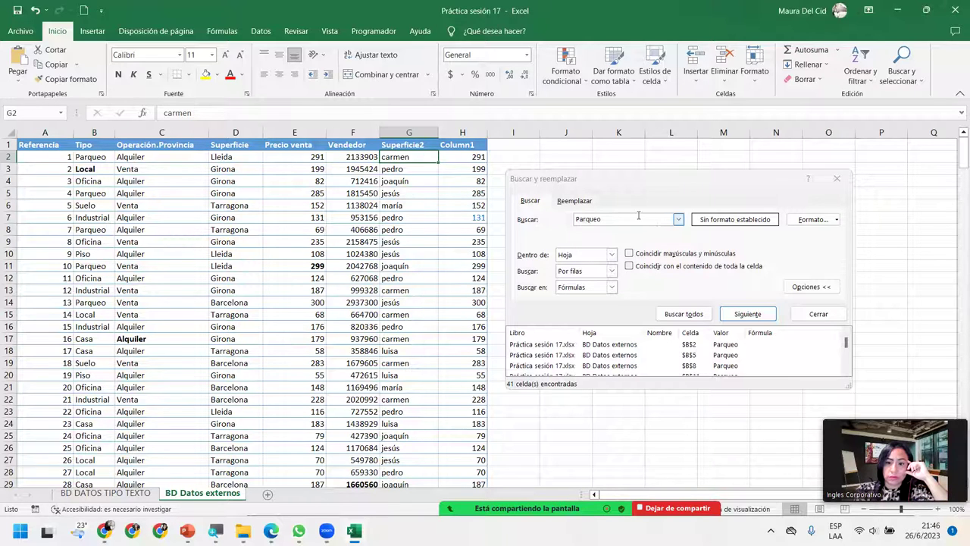
# Step: Replace all lowercase carmen with Carmen, changing 49 cells
pyautogui.click(578, 201)
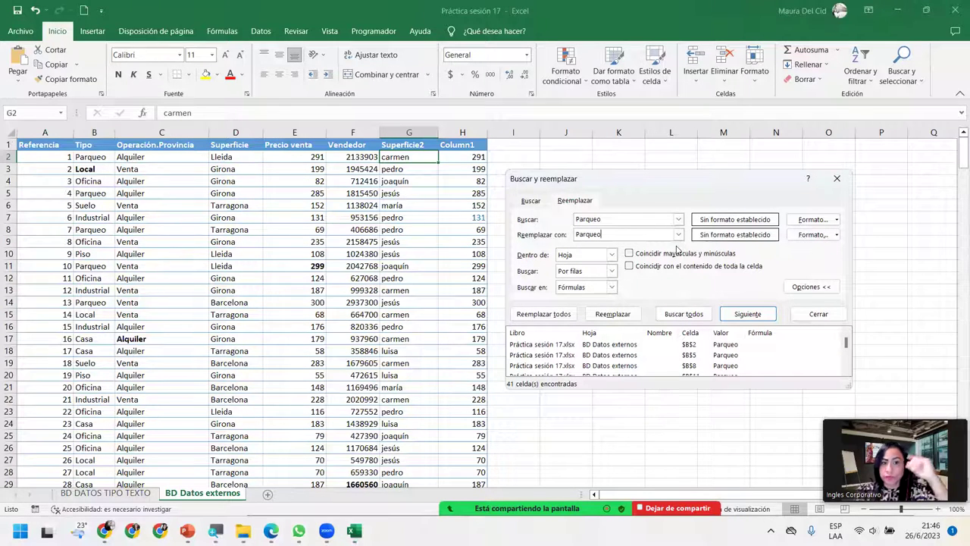
pyautogui.moveTo(607, 219); pyautogui.dragTo(584, 218)
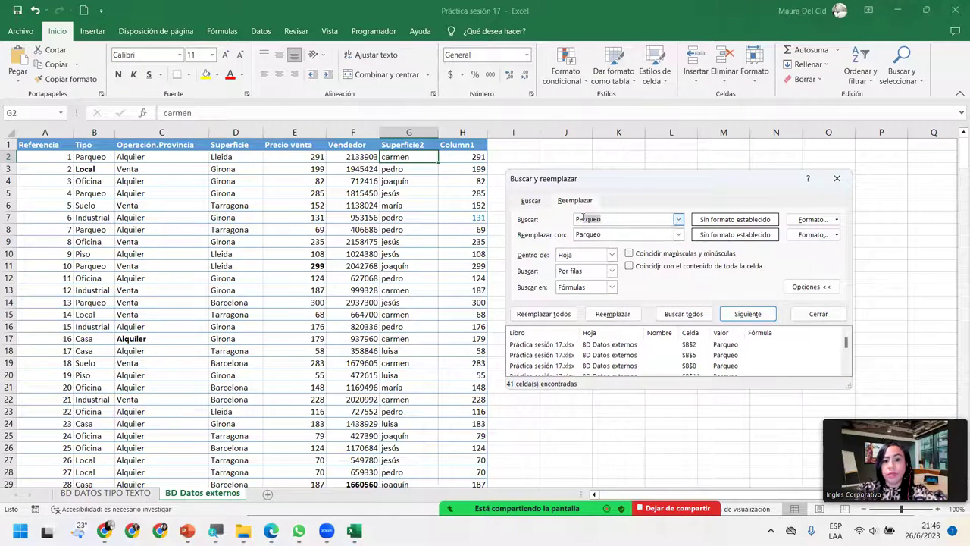
pyautogui.press('BackSpace')
pyautogui.press('BackSpace')
pyautogui.press('BackSpace')
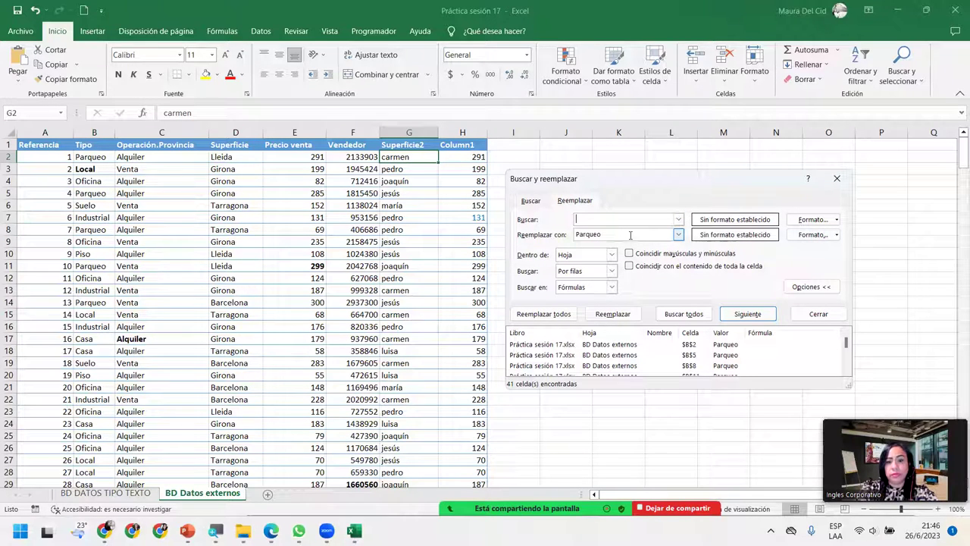
pyautogui.write('carmen')
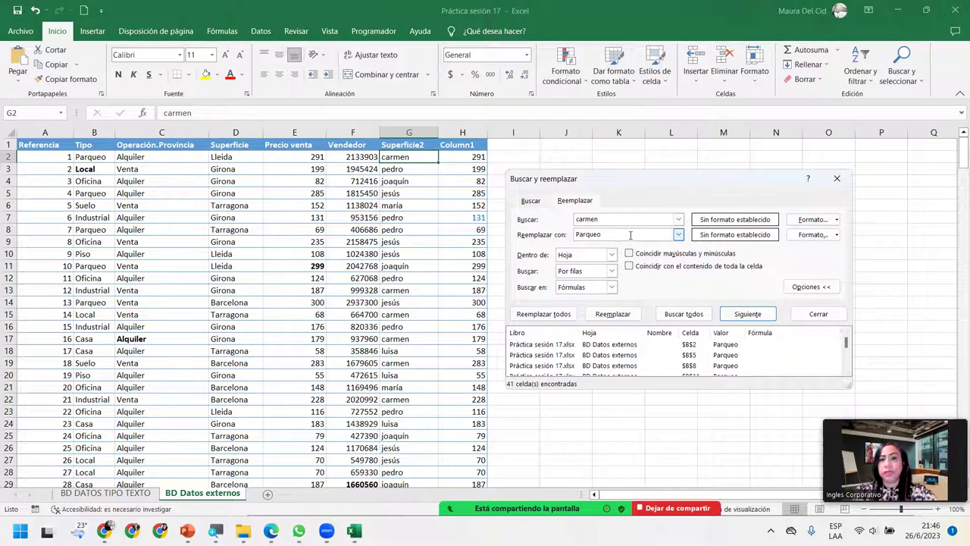
pyautogui.doubleClick(630, 235)
pyautogui.write('Carmen')
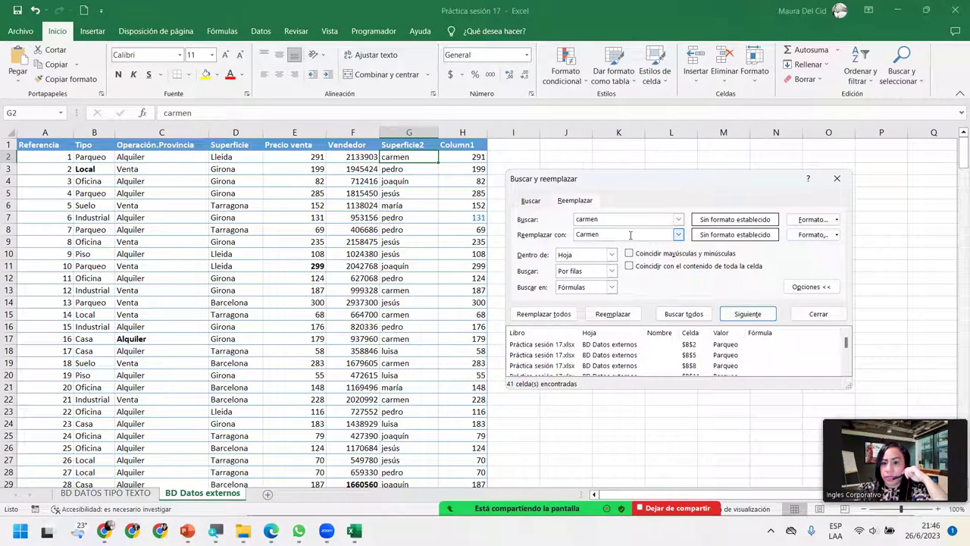
pyautogui.click(539, 314)
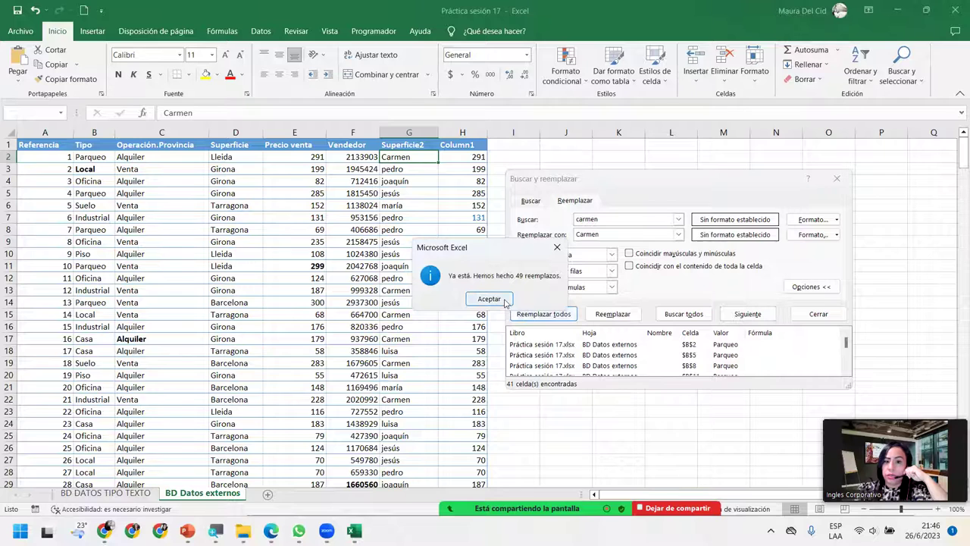
pyautogui.click(503, 300)
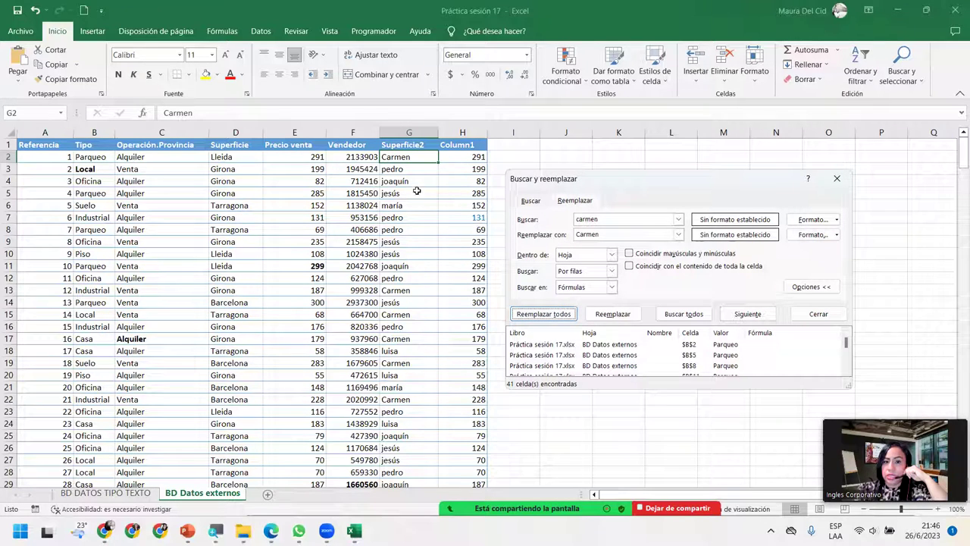
# Step: Replace every pedro with Pedro, 60 replacements
pyautogui.click(678, 219)
pyautogui.write('pwer')
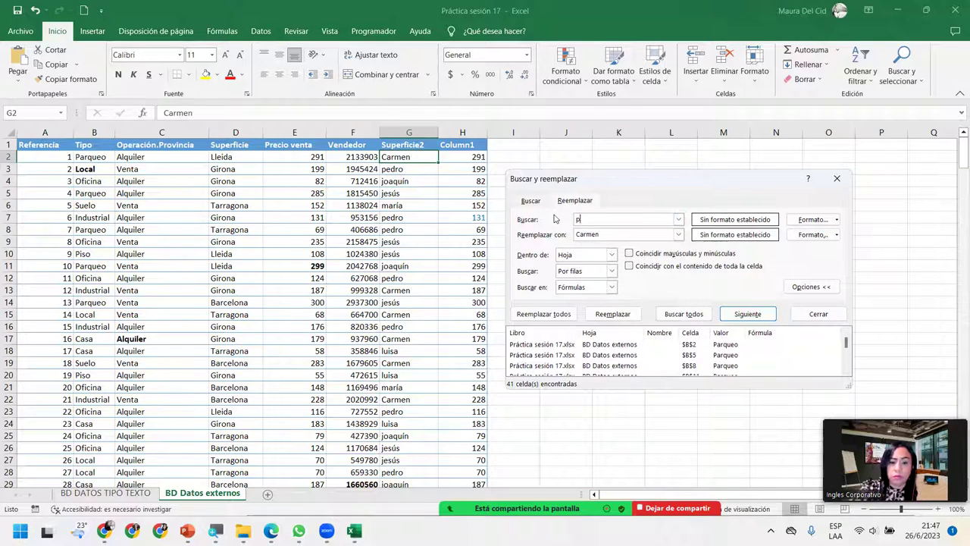
pyautogui.press('BackSpace')
pyautogui.press('BackSpace')
pyautogui.press('BackSpace')
pyautogui.write('edro')
pyautogui.click(678, 234)
pyautogui.write('Pedro')
pyautogui.click(543, 314)
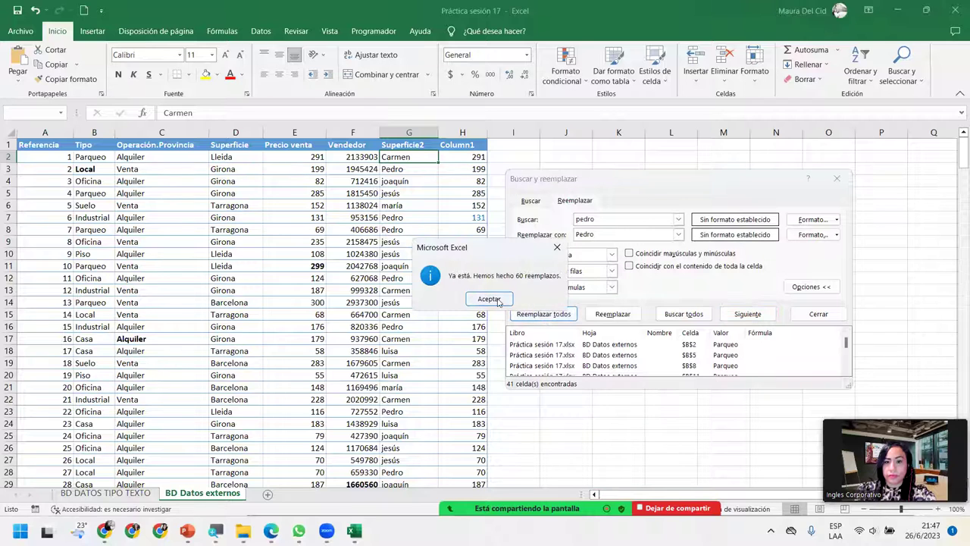
pyautogui.click(489, 299)
# Step: Replace every joaquín with Joaquín, 42 replacements
pyautogui.doubleClick(603, 218)
pyautogui.write('joaquín')
pyautogui.press('Tab')
pyautogui.write('Joaq')
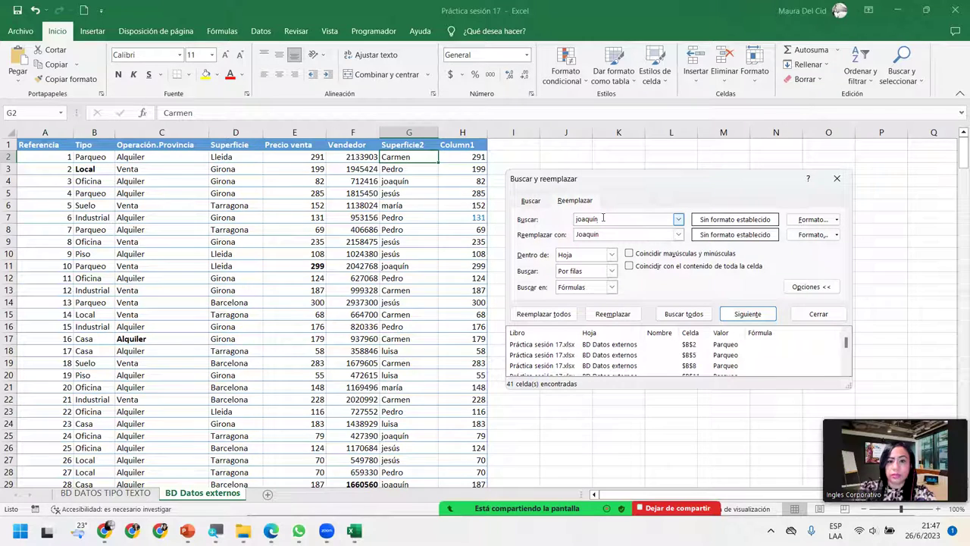
pyautogui.click(559, 314)
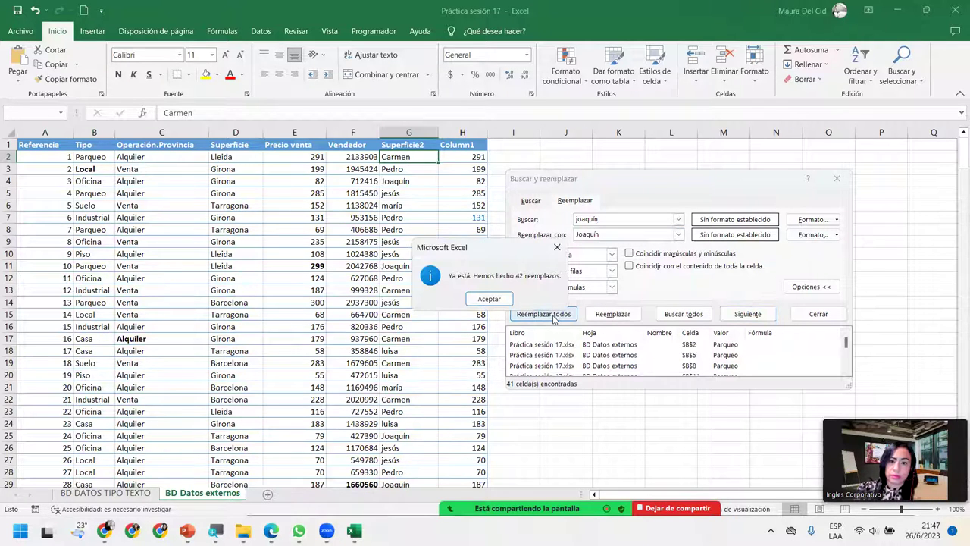
pyautogui.click(487, 300)
# Step: Replace every jesús with Jesús in column G
pyautogui.click(612, 218)
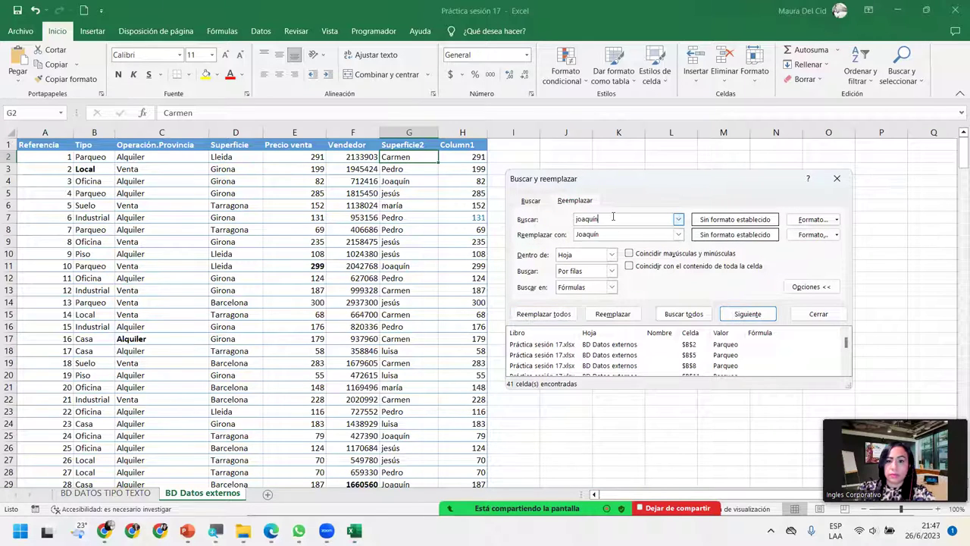
pyautogui.doubleClick(613, 217)
pyautogui.write('jesús')
pyautogui.press('Tab')
pyautogui.write('Jes')
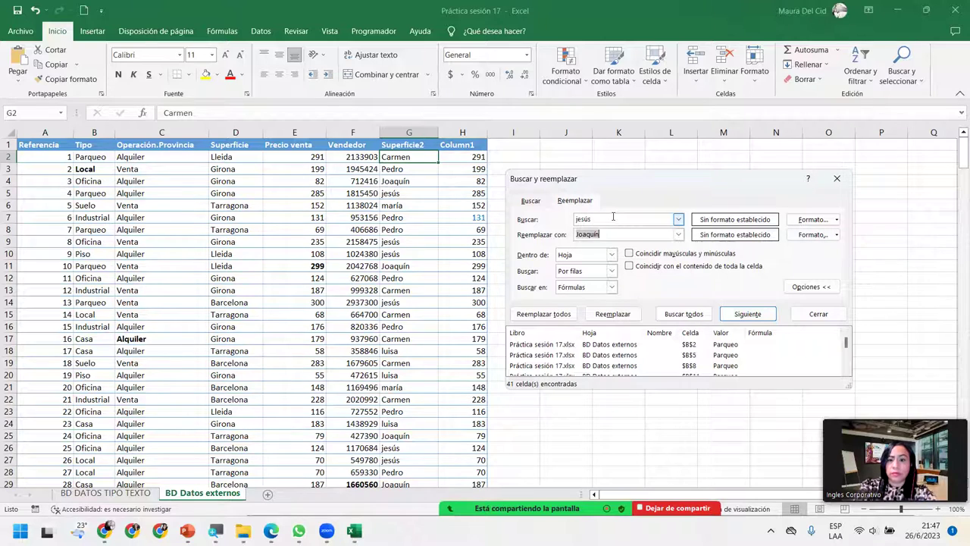
pyautogui.write('ús')
pyautogui.press('Return')
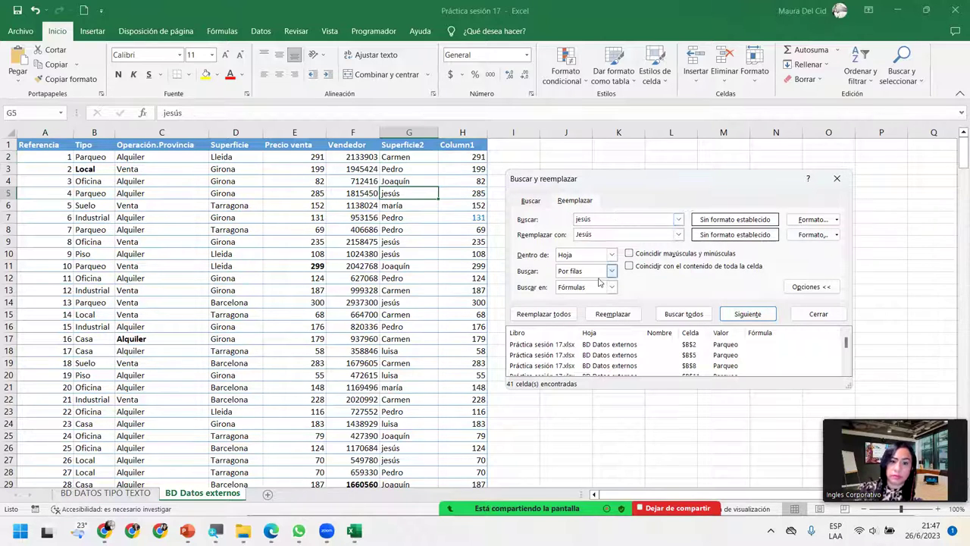
pyautogui.click(542, 314)
pyautogui.click(499, 297)
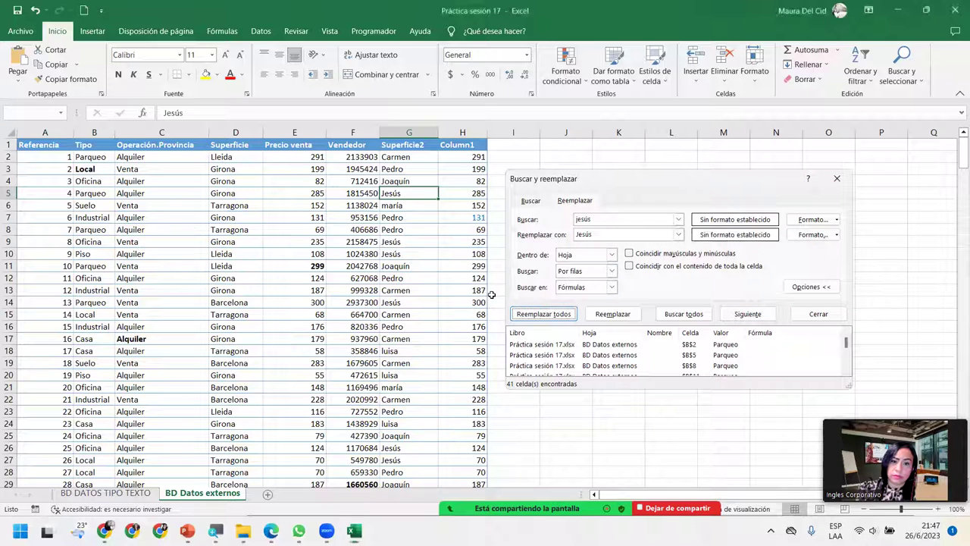
# Step: Search for maría, close the dialog, and undo the Jesús capitalization
pyautogui.moveTo(606, 219); pyautogui.dragTo(482, 219)
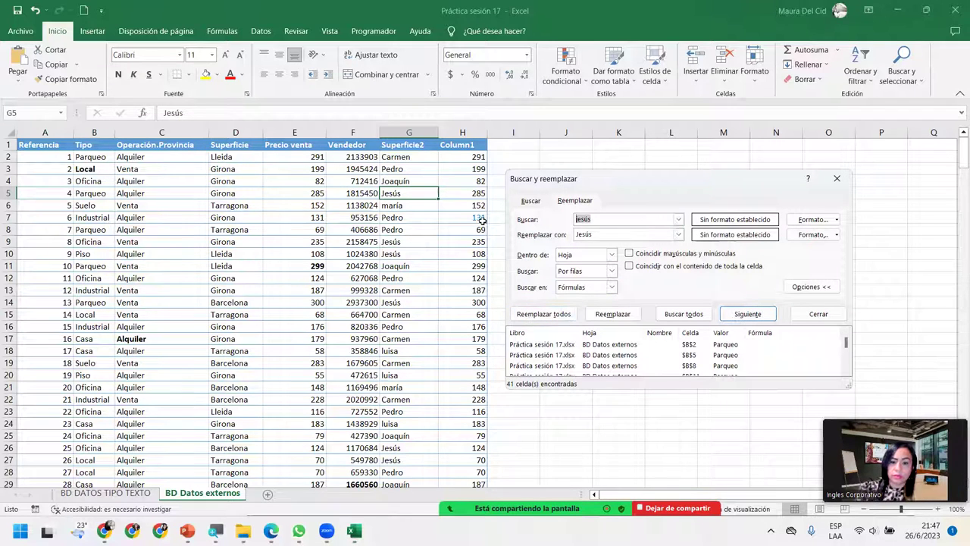
pyautogui.write('mar')
pyautogui.press('BackSpace')
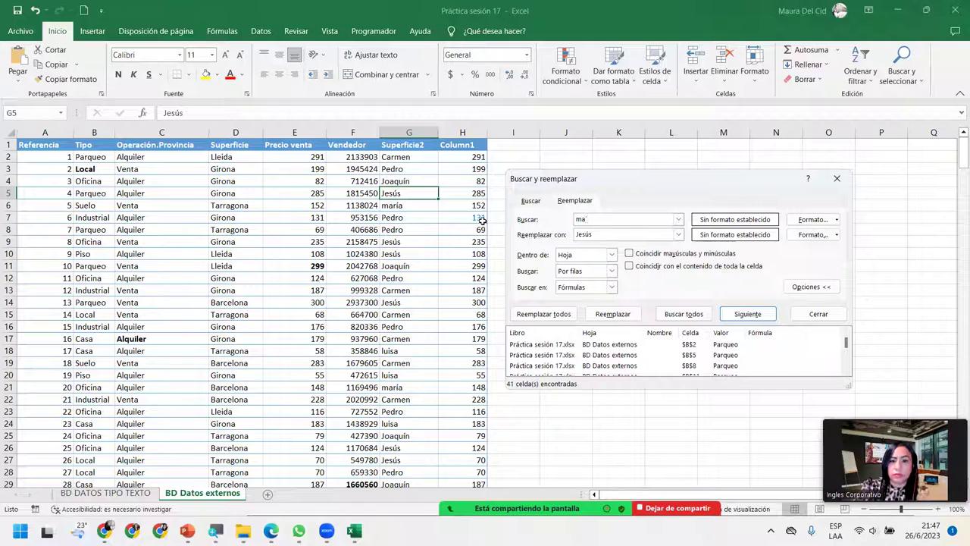
pyautogui.write('ría')
pyautogui.press('Return')
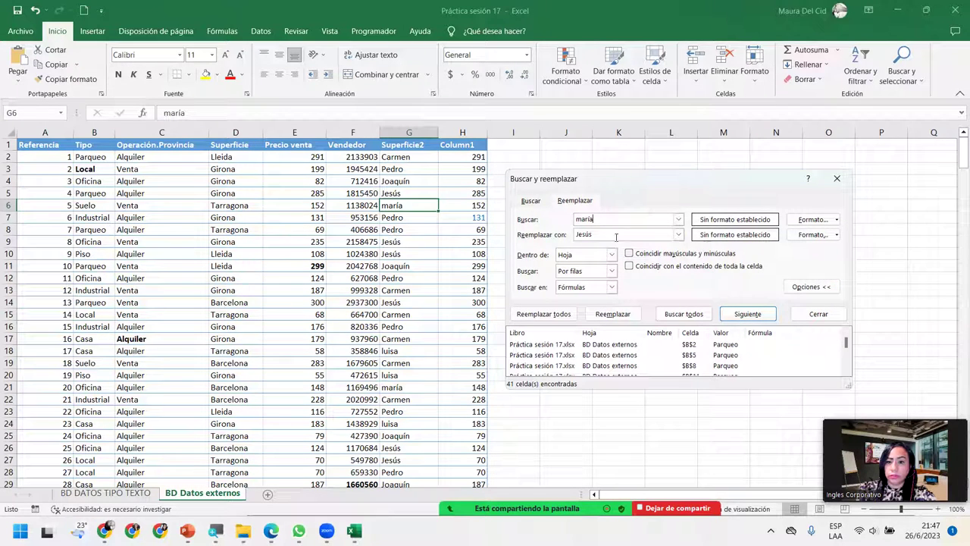
pyautogui.click(836, 178)
pyautogui.hotkey('ctrl', 'z')
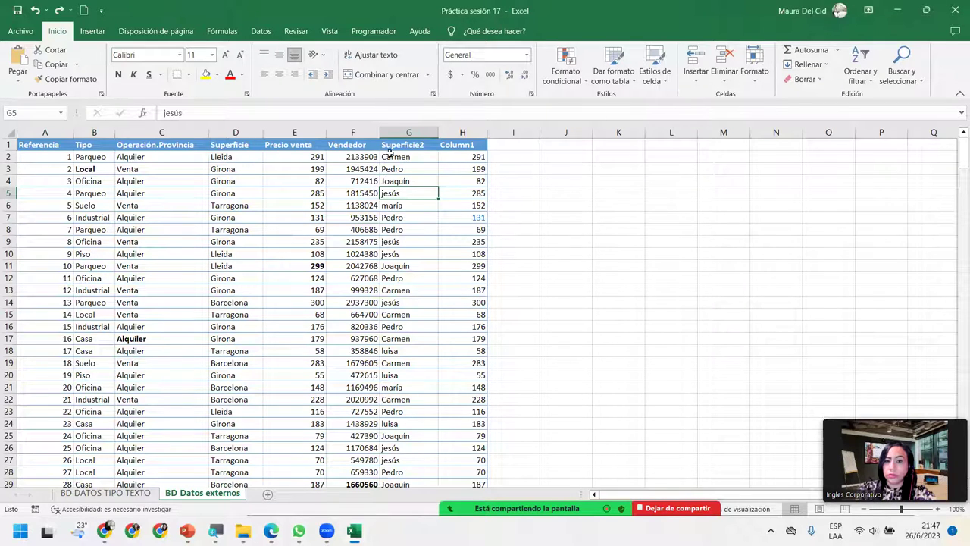
# Step: Capitalise one lowercase first name across the sheet with Replace All (55 replacements)
pyautogui.click(902, 75)
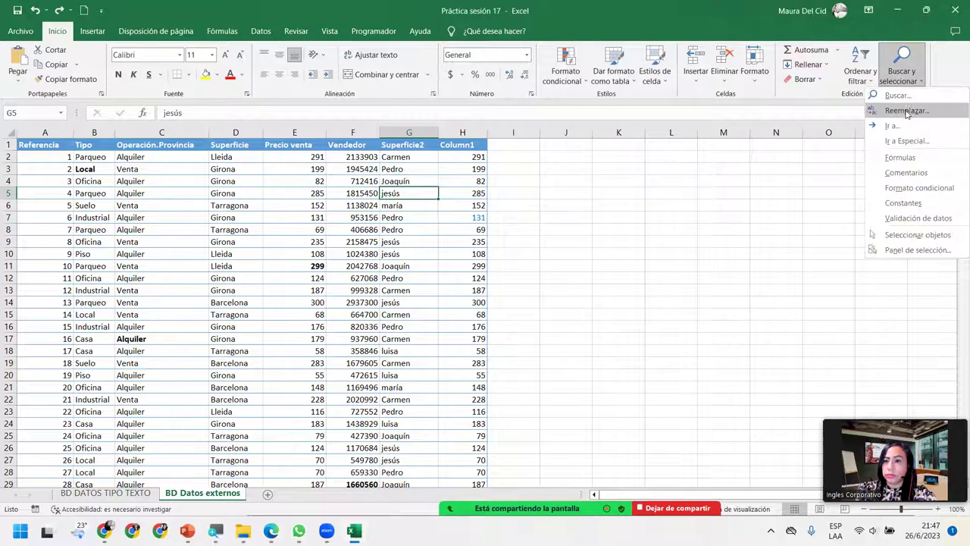
pyautogui.click(906, 111)
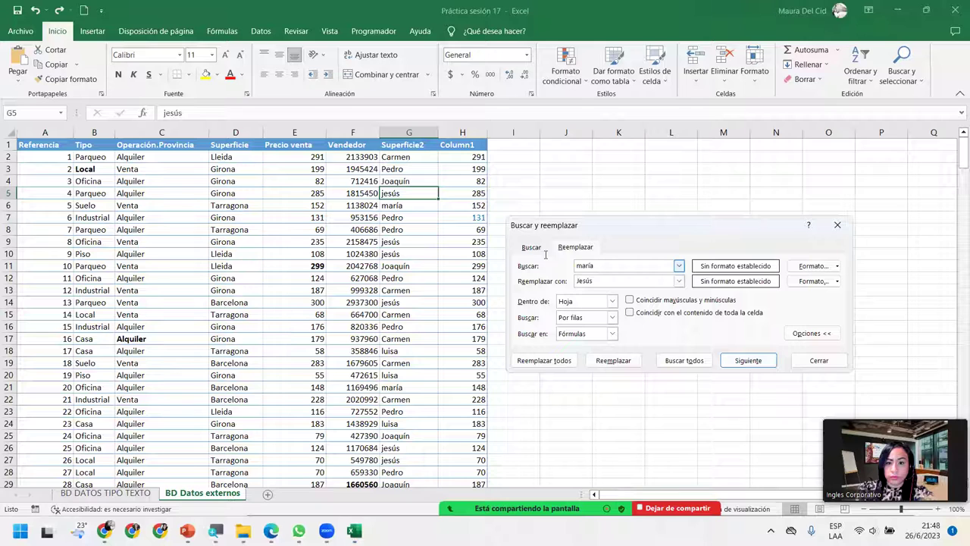
pyautogui.write('jesús')
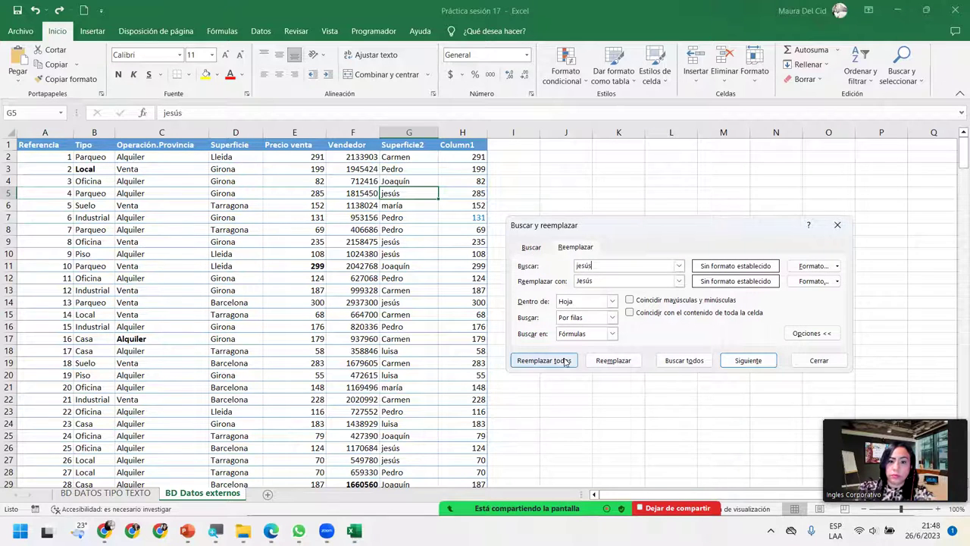
pyautogui.click(543, 360)
pyautogui.click(502, 298)
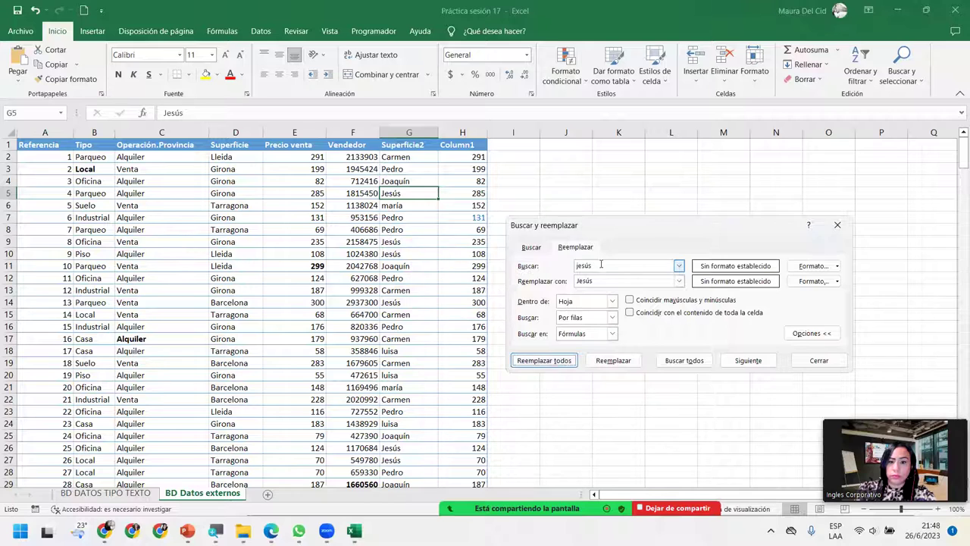
# Step: Replace the unaccented lowercase first name with its accented, capitalised form (45 replacements)
pyautogui.write('maria')
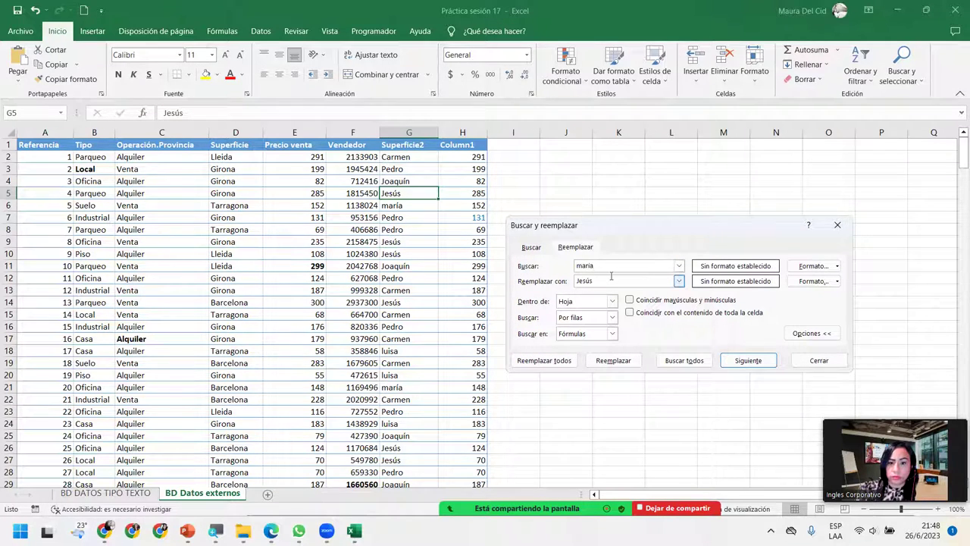
pyautogui.press('Tab')
pyautogui.write('María')
pyautogui.click(543, 361)
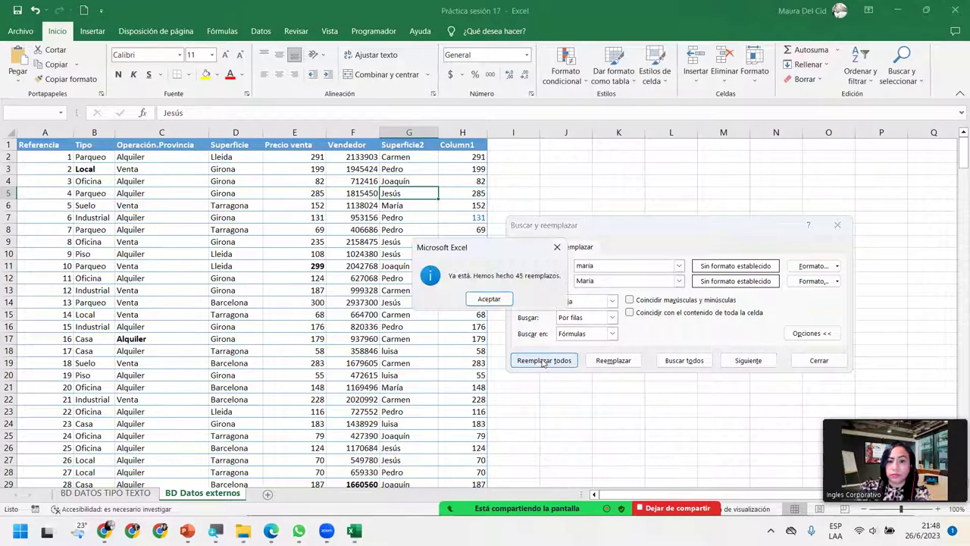
pyautogui.click(493, 301)
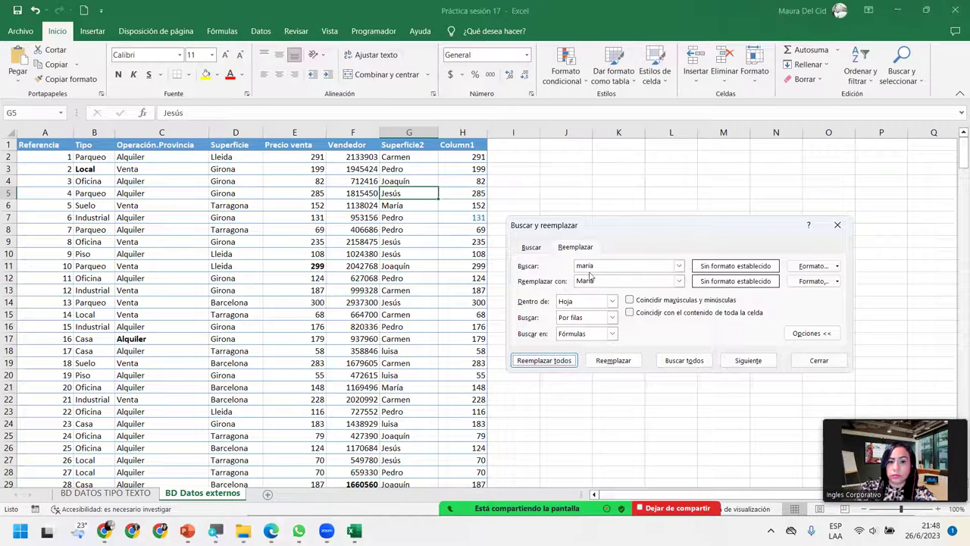
# Step: Replace the remaining lowercase first name with its capitalised spelling throughout the sheet
pyautogui.click(679, 265)
pyautogui.press('BackSpace')
pyautogui.write('luisa')
pyautogui.click(630, 279)
pyautogui.write('Luisa')
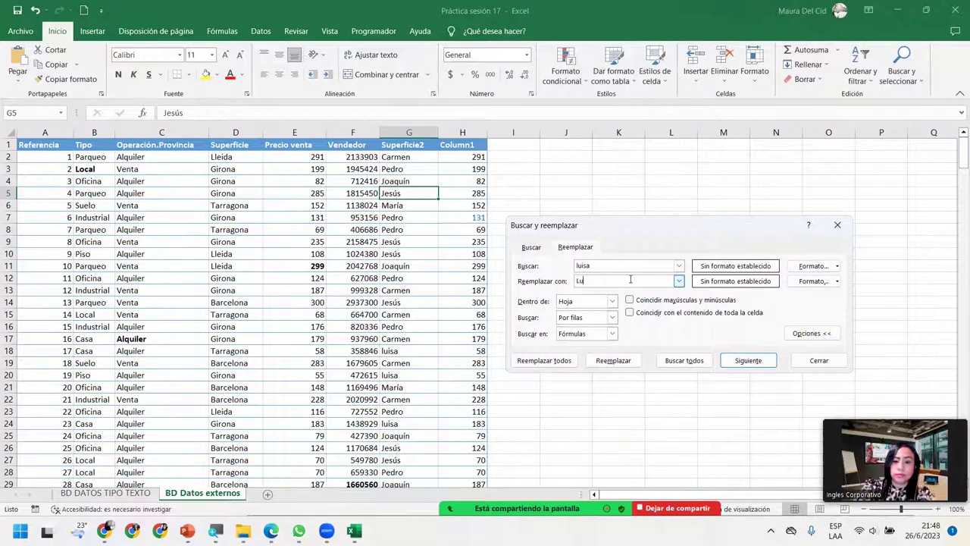
pyautogui.click(553, 361)
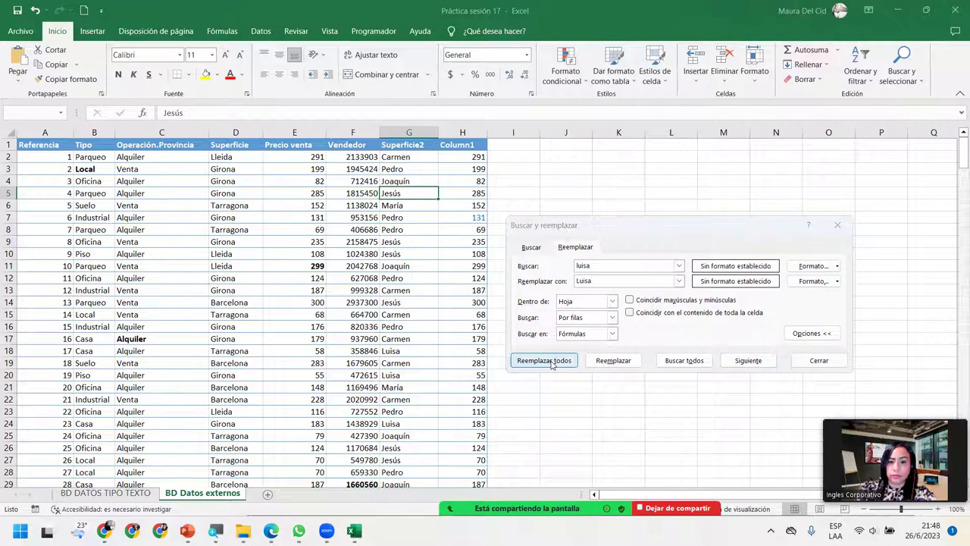
pyautogui.click(504, 300)
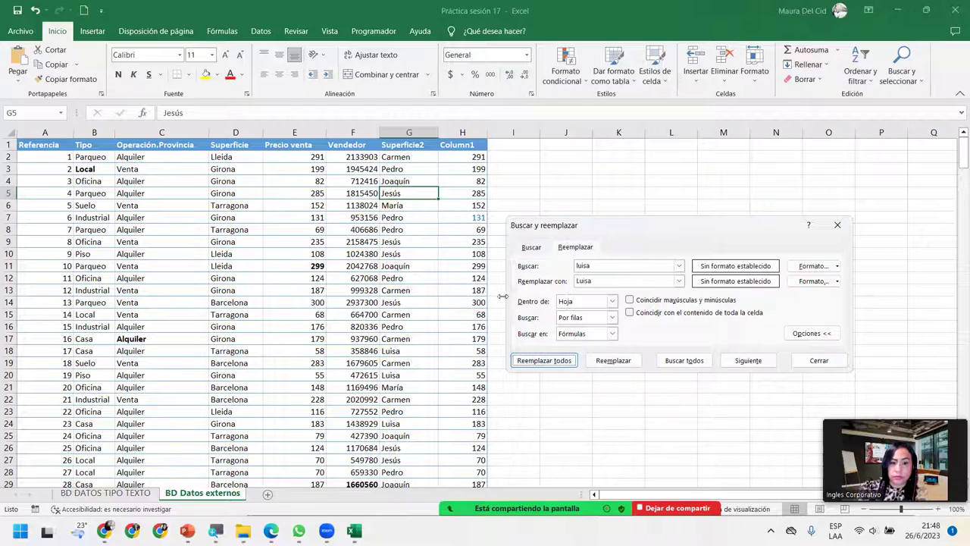
pyautogui.click(427, 268)
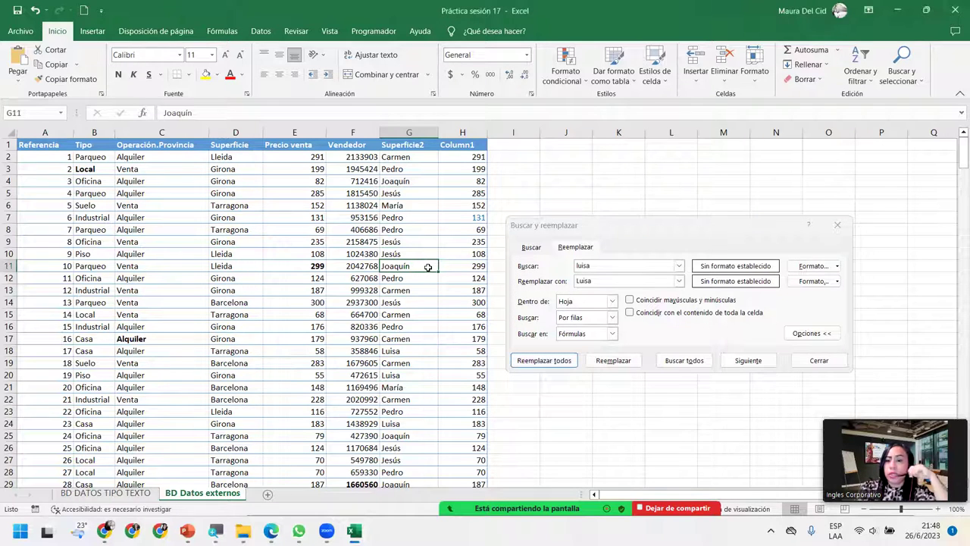
pyautogui.scroll(-20, 429, 268)
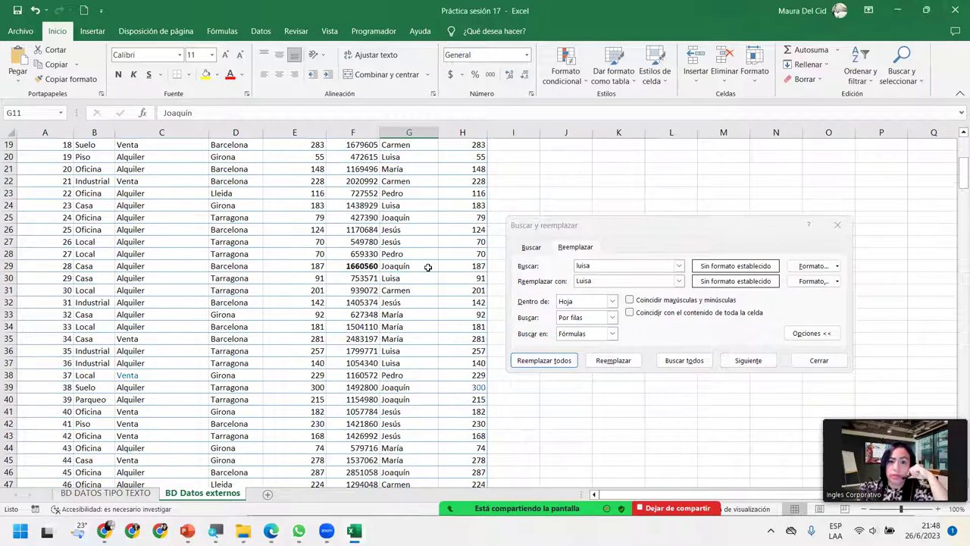
pyautogui.scroll(-20, 429, 267)
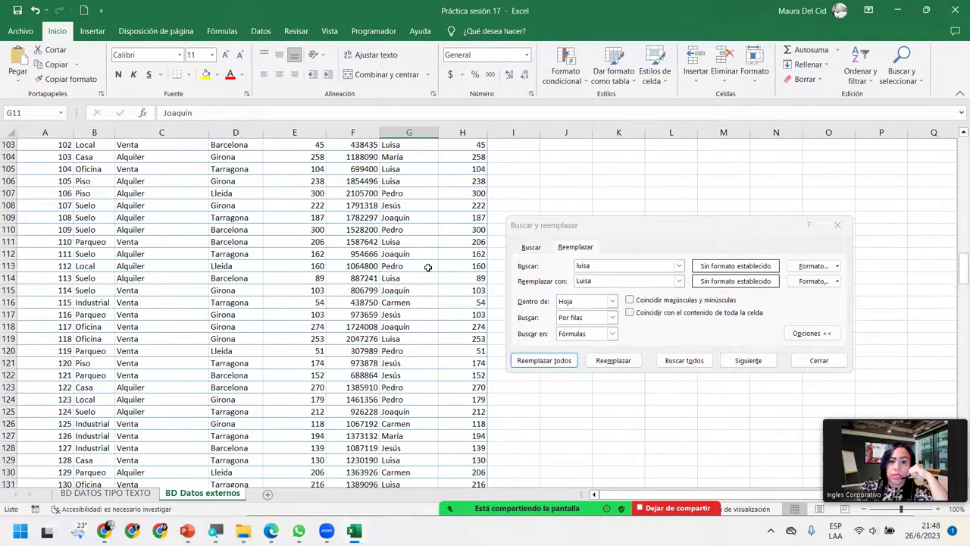
pyautogui.scroll(-20, 428, 268)
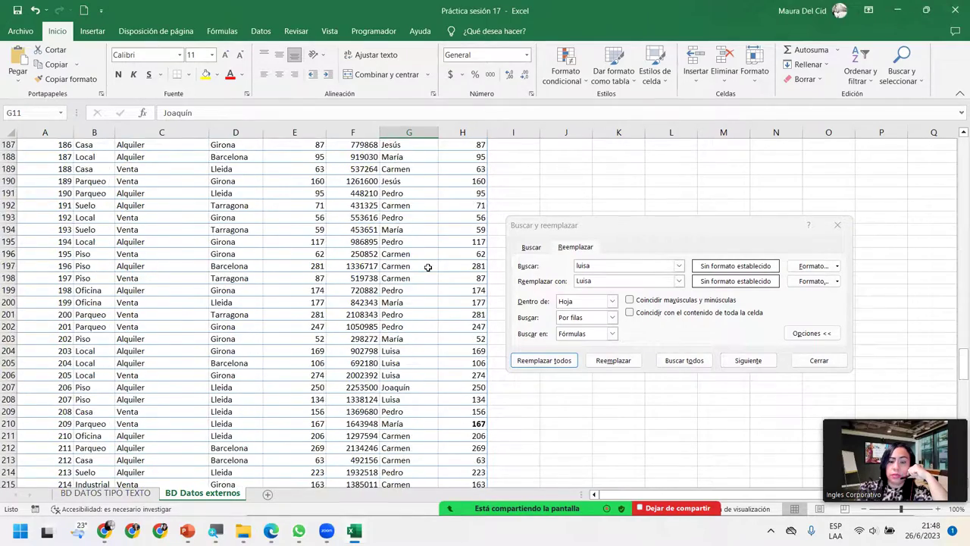
pyautogui.scroll(-2, 428, 268)
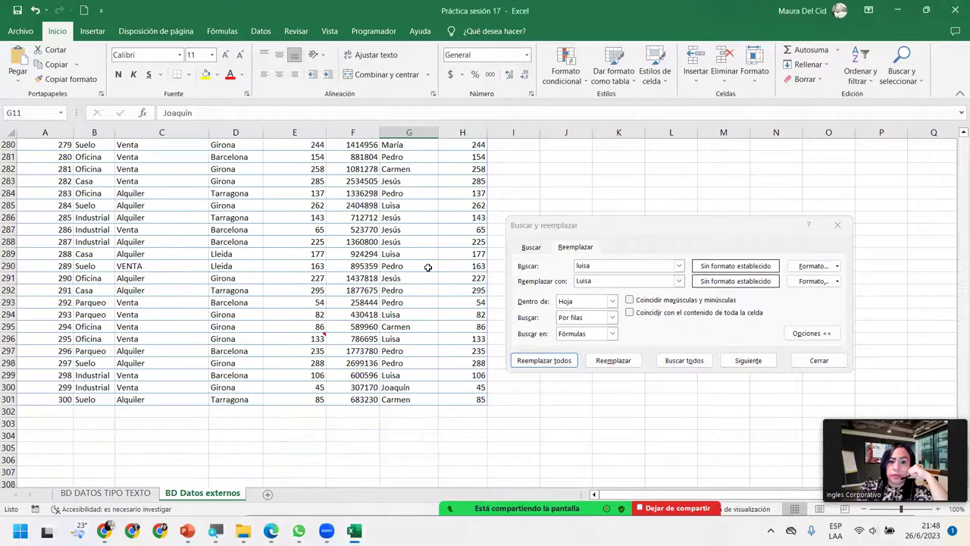
pyautogui.scroll(16, 428, 267)
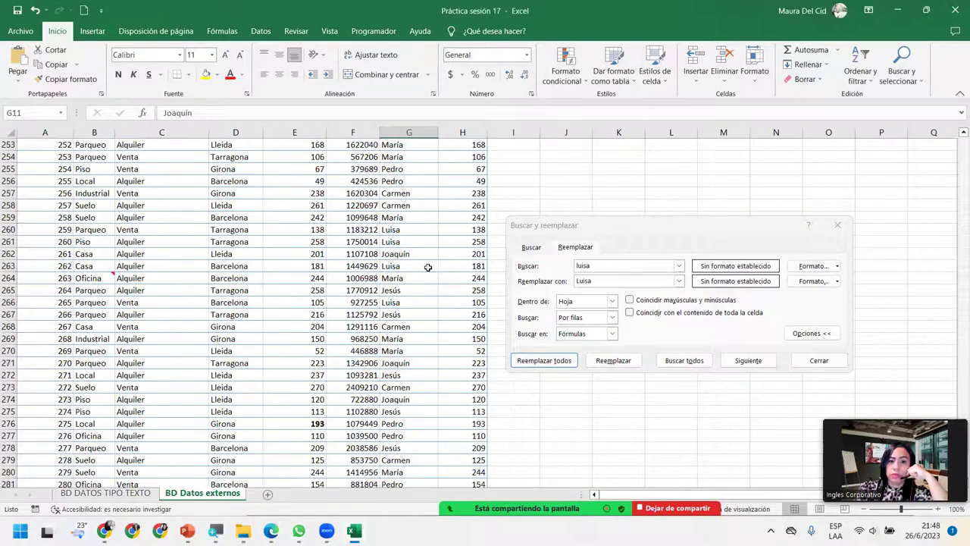
pyautogui.scroll(20, 428, 267)
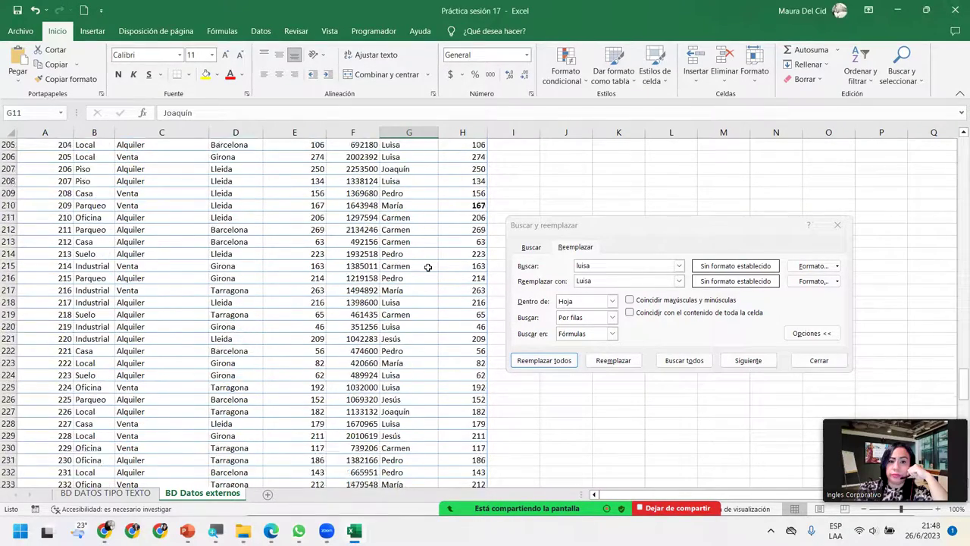
pyautogui.scroll(20, 428, 268)
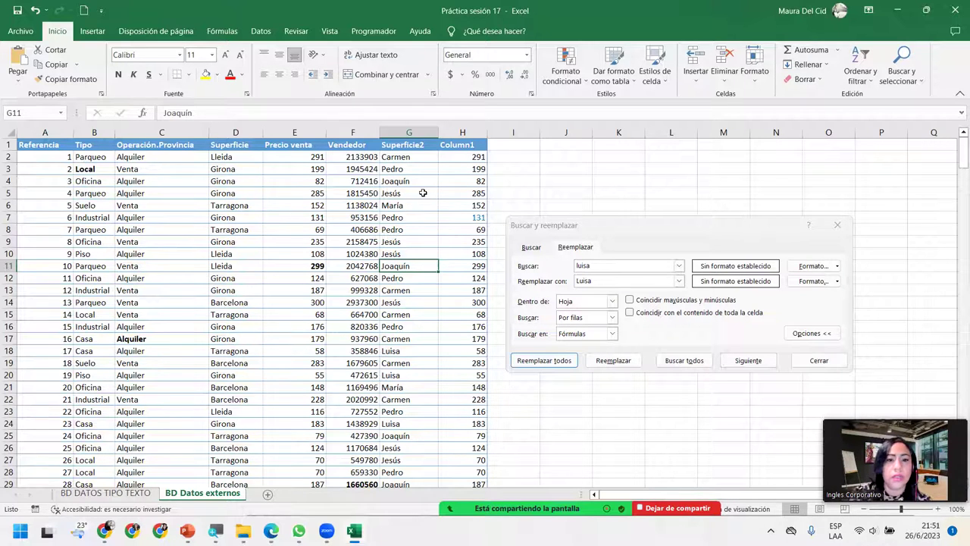
pyautogui.scroll(-12, 413, 258)
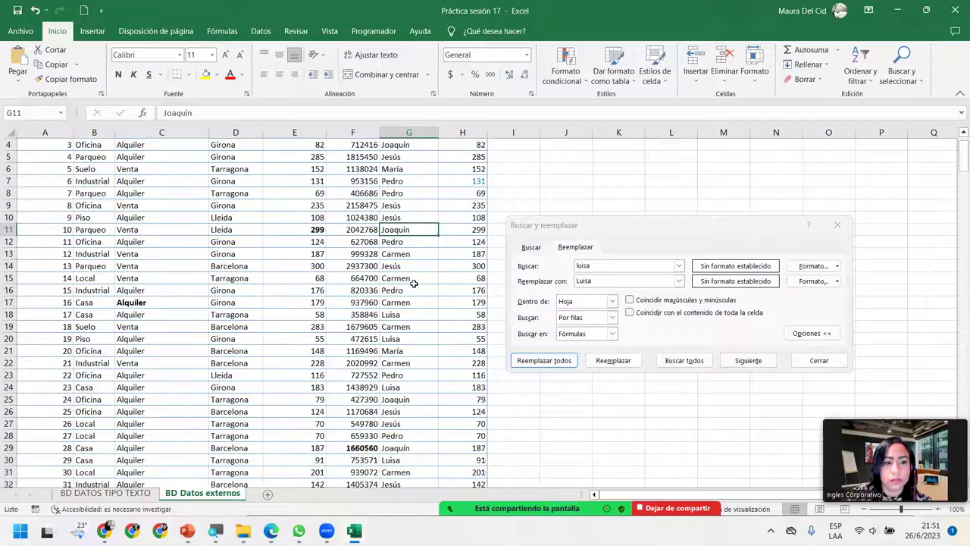
pyautogui.scroll(-20, 419, 280)
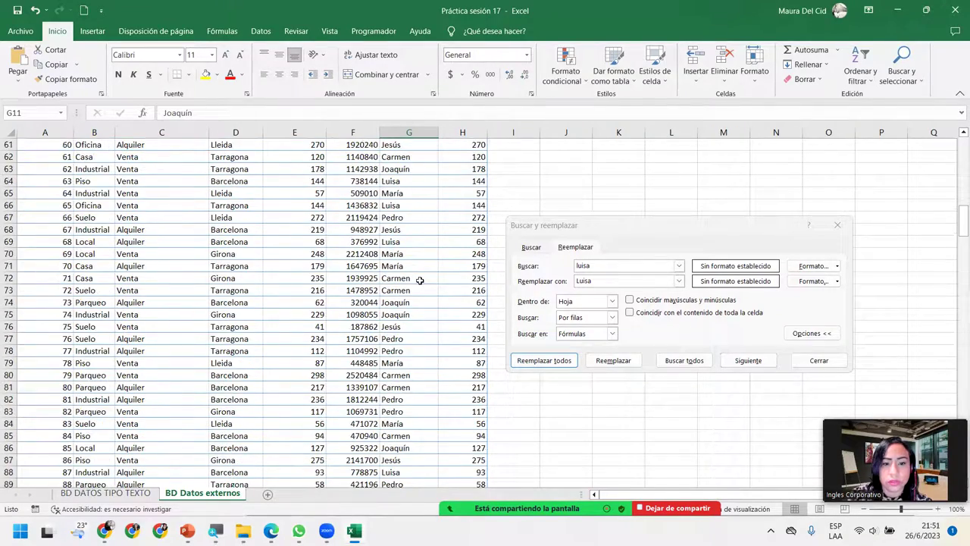
pyautogui.scroll(-20, 419, 280)
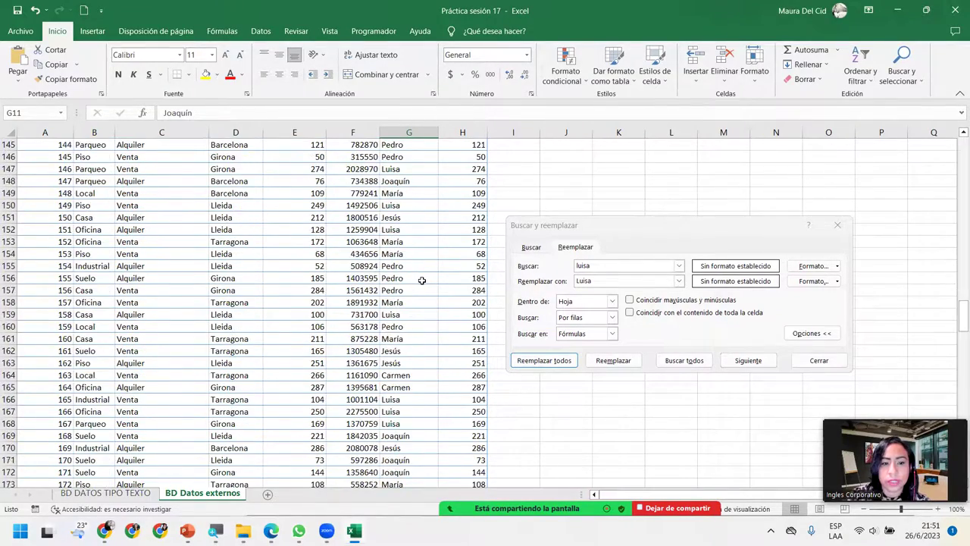
pyautogui.scroll(-20, 422, 281)
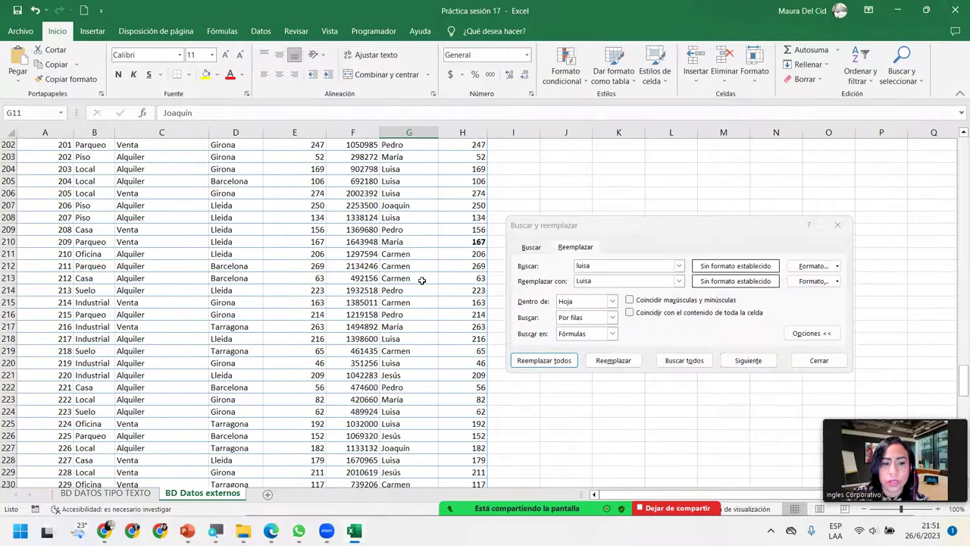
pyautogui.scroll(-16, 422, 279)
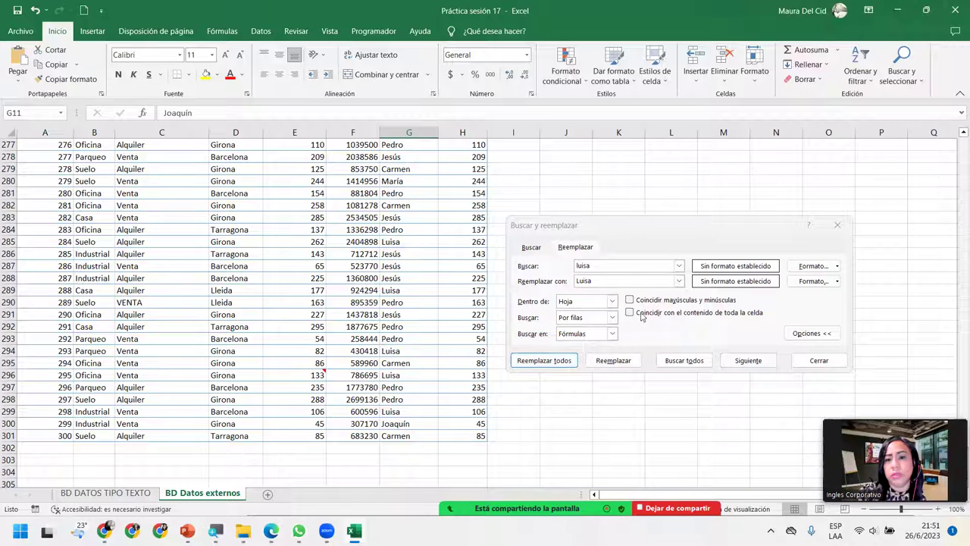
# Step: Move the dialog aside and list all matching cells, checking the entries in G24 and G48
pyautogui.moveTo(634, 228); pyautogui.dragTo(651, 172)
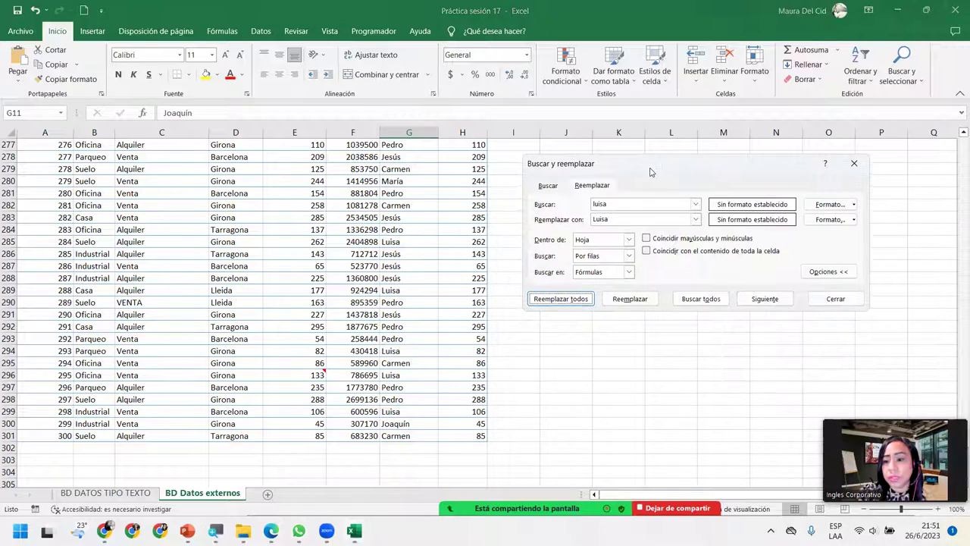
pyautogui.click(701, 298)
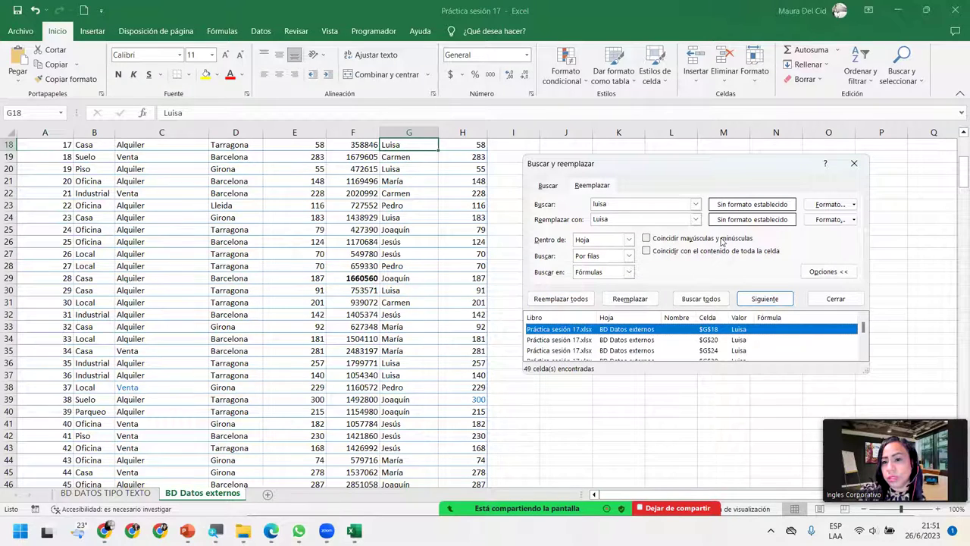
pyautogui.click(611, 351)
pyautogui.scroll(-2, 611, 351)
pyautogui.click(593, 351)
# Step: Run a case-sensitive search confirming no lowercase entries remain, then close the dialog
pyautogui.click(646, 240)
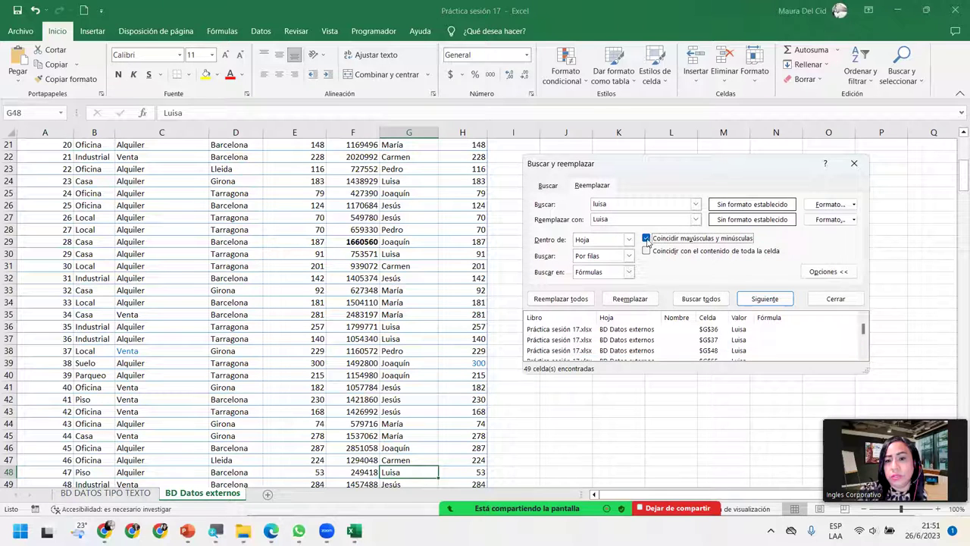
pyautogui.click(700, 298)
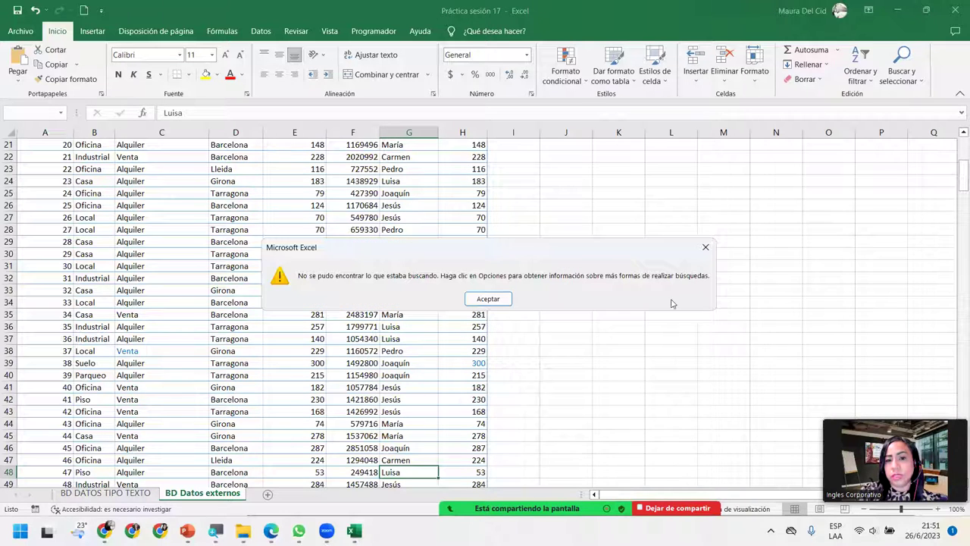
pyautogui.click(470, 300)
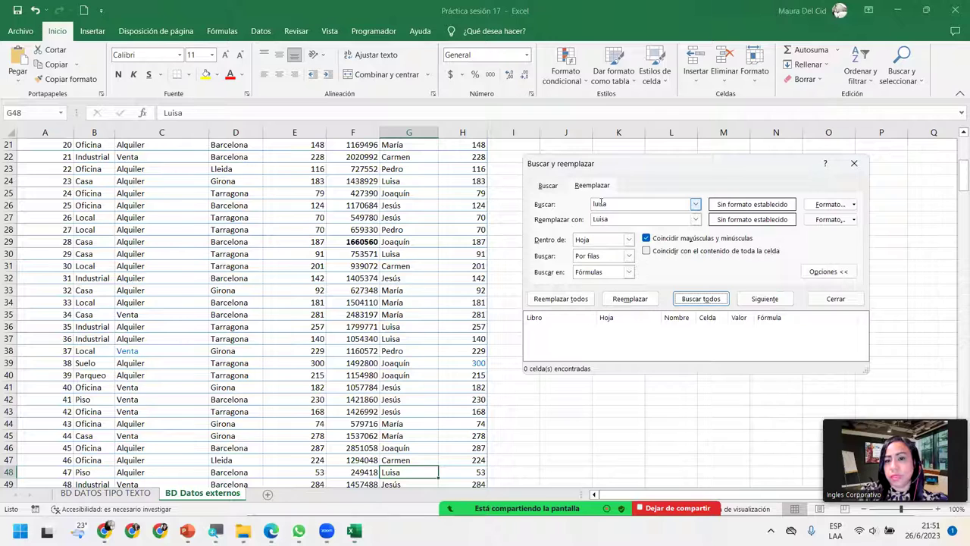
pyautogui.click(597, 204)
pyautogui.press('BackSpace')
pyautogui.write('l')
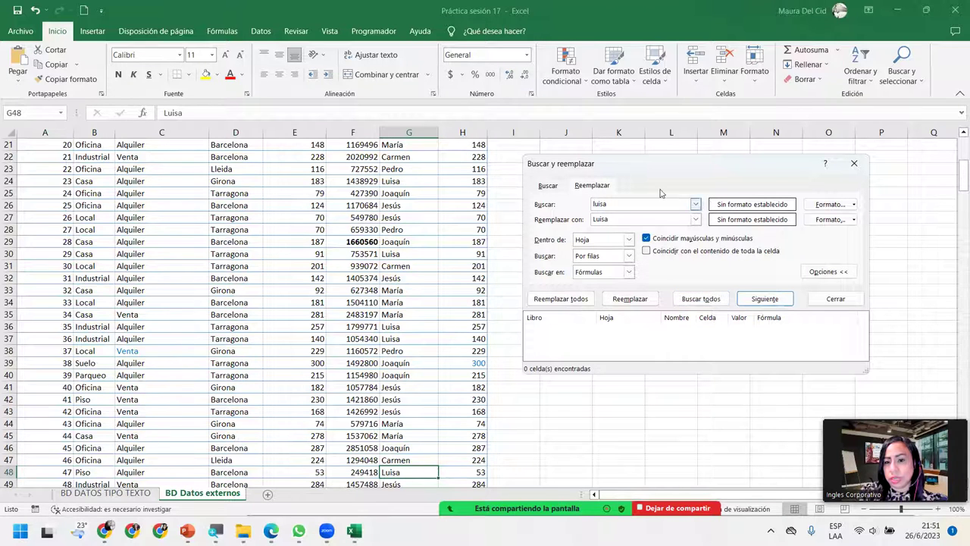
pyautogui.click(854, 163)
pyautogui.click(395, 327)
pyautogui.scroll(7, 396, 327)
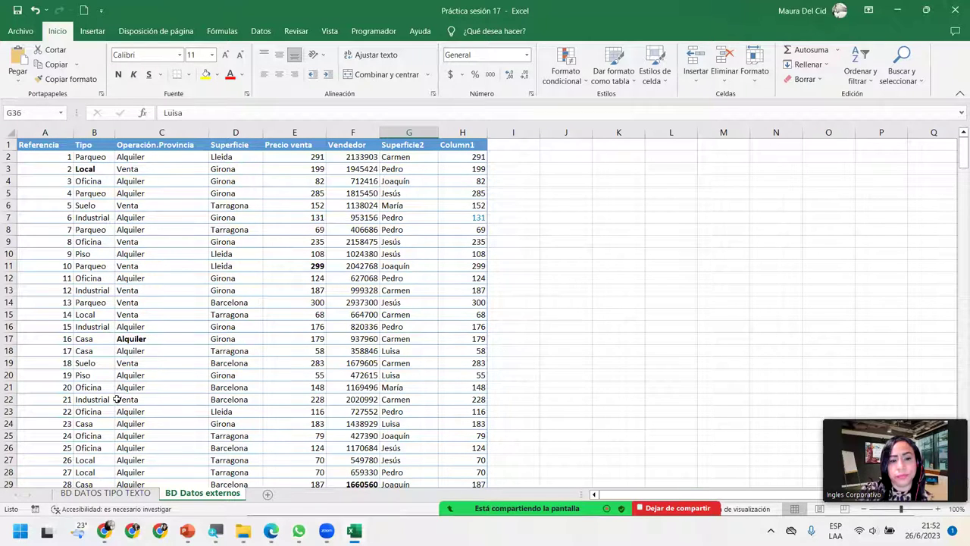
# Step: Switch to the BD DATOS TIPO TEXTO sheet and scroll up to its header row
pyautogui.click(110, 493)
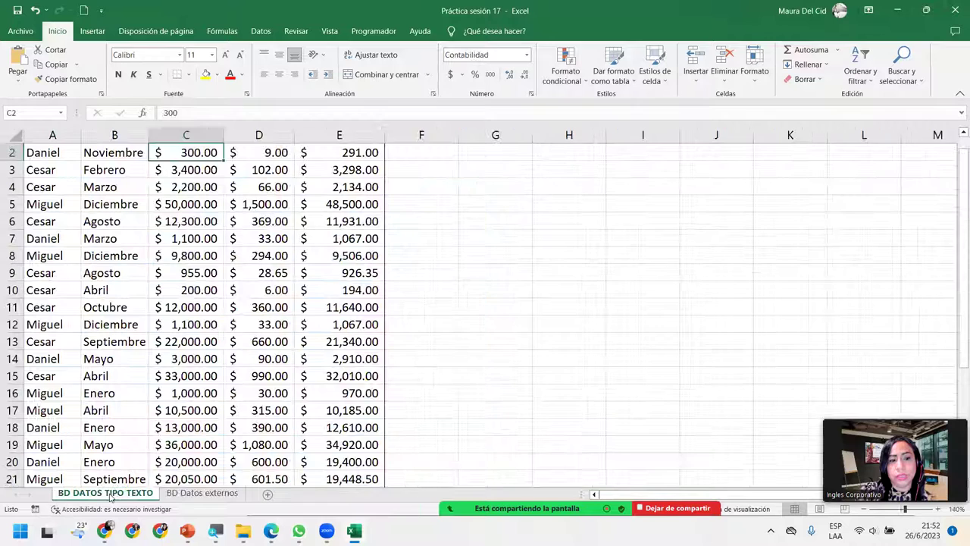
pyautogui.scroll(1, 156, 364)
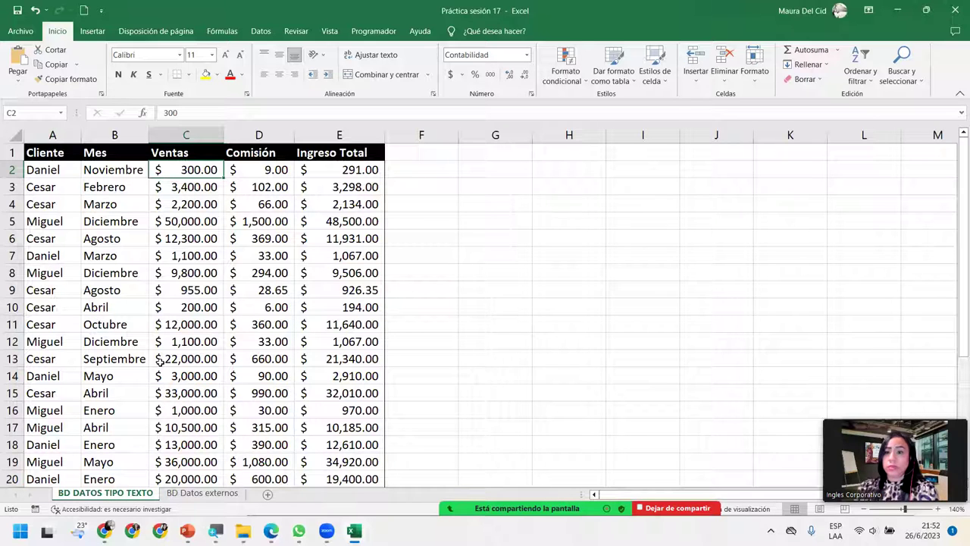
# Step: Set Find and Replace to search for the client's first name and replace with the full name
pyautogui.click(892, 64)
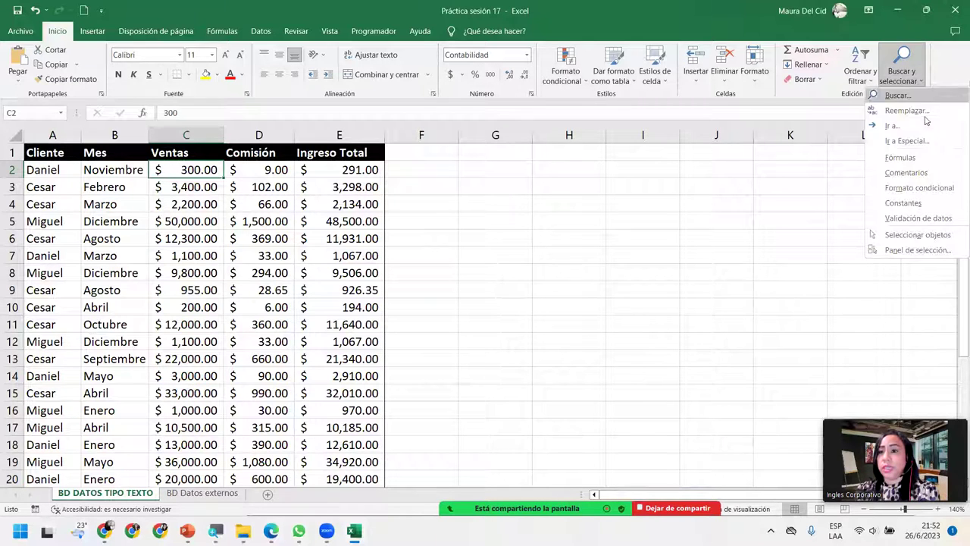
pyautogui.click(915, 64)
pyautogui.click(906, 80)
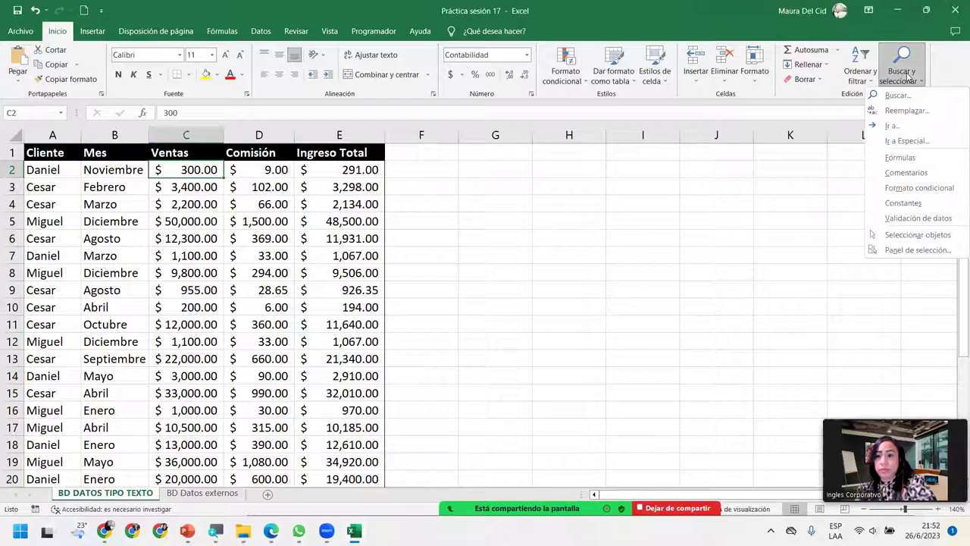
pyautogui.click(909, 111)
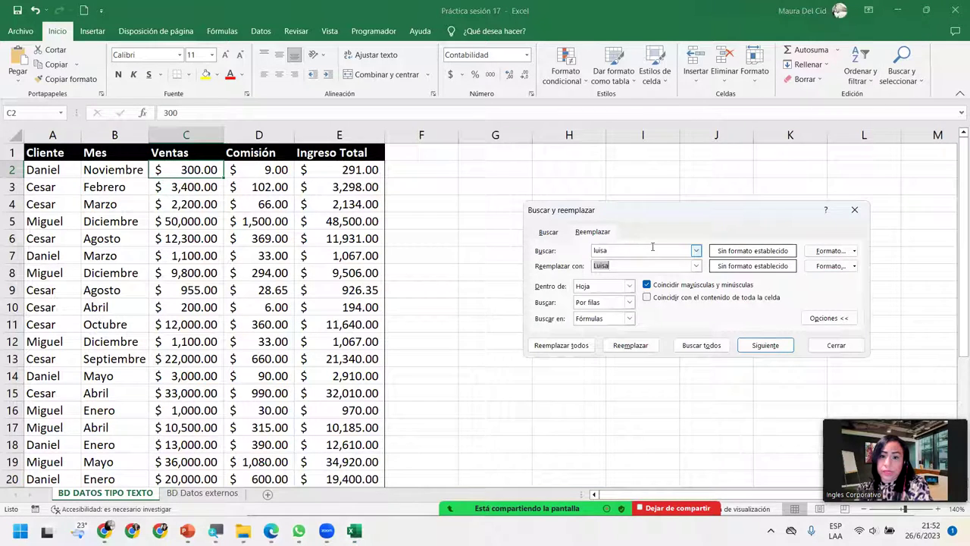
pyautogui.write('Daniel')
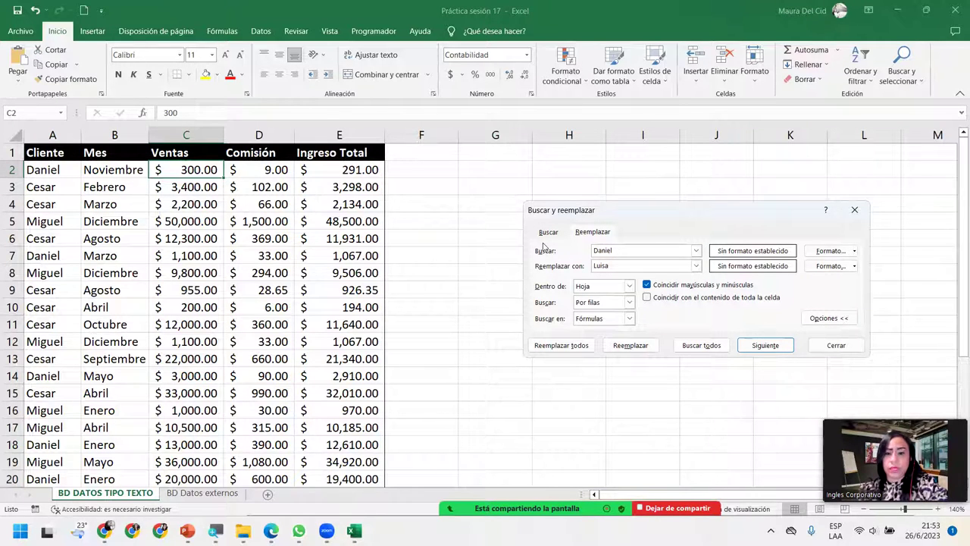
pyautogui.doubleClick(610, 266)
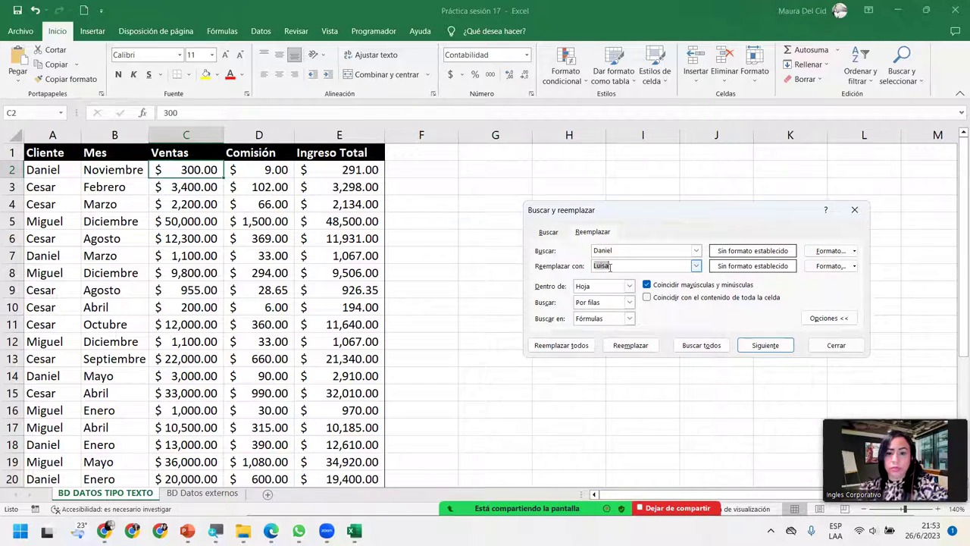
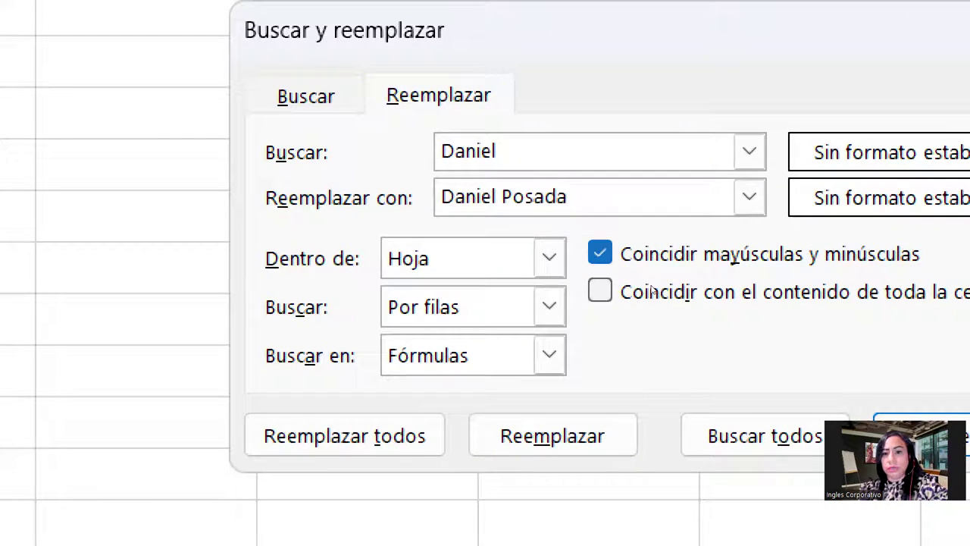
# Step: Turn off Match case and replace all nine matches in the Cliente column
pyautogui.hotkey('alt', 'y')
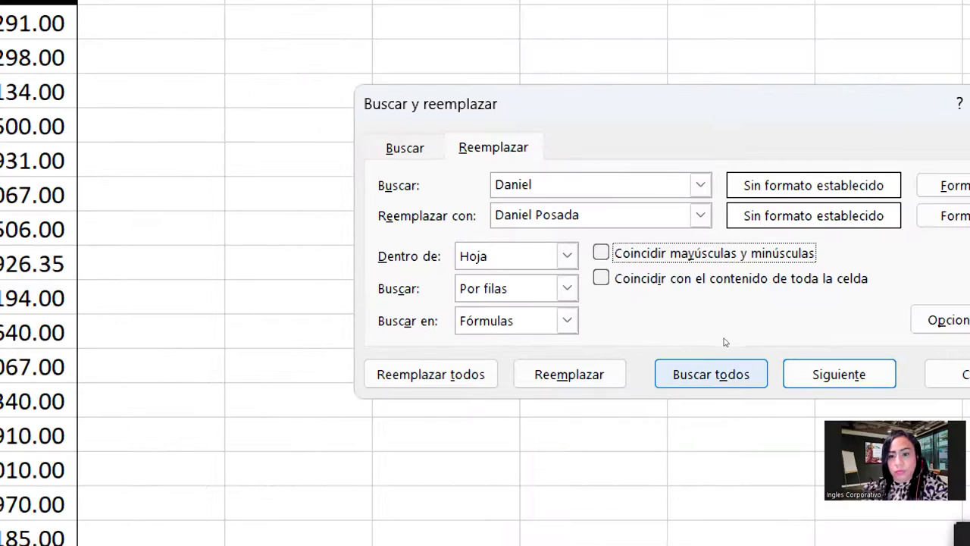
pyautogui.press('Return')
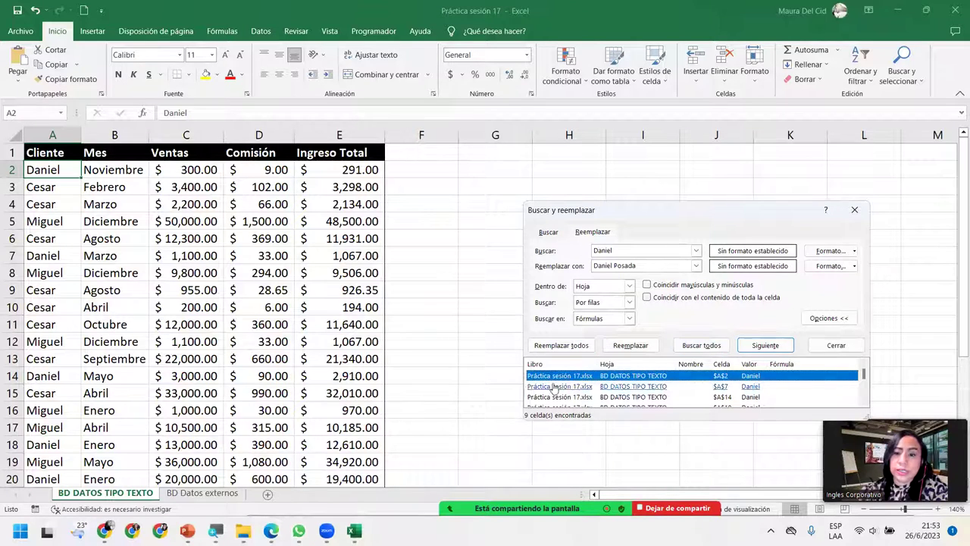
pyautogui.scroll(-2, 632, 382)
pyautogui.scroll(2, 632, 383)
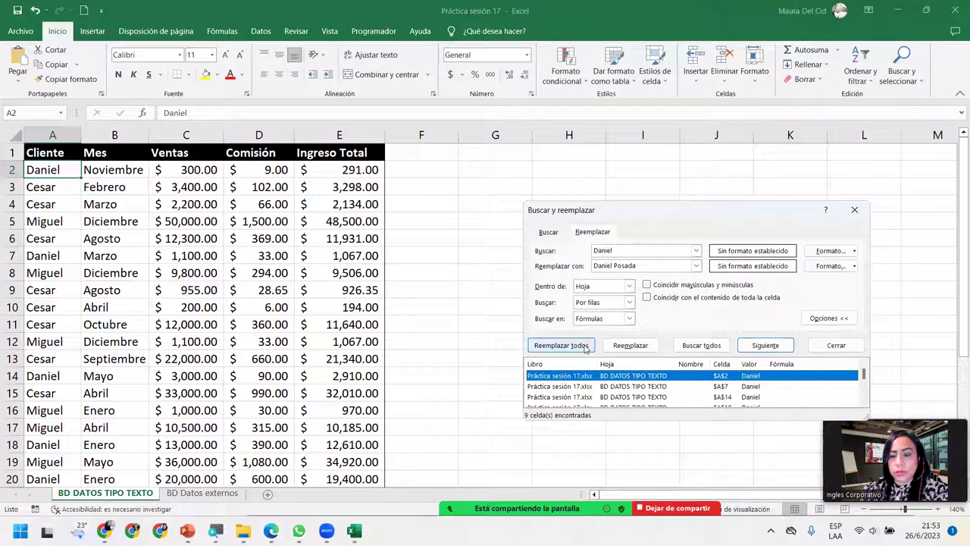
pyautogui.click(561, 345)
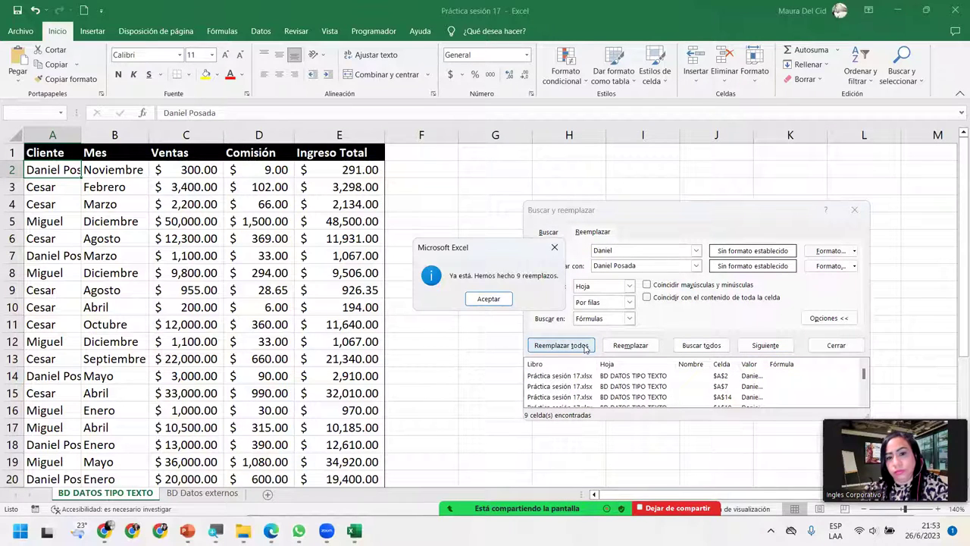
pyautogui.click(489, 299)
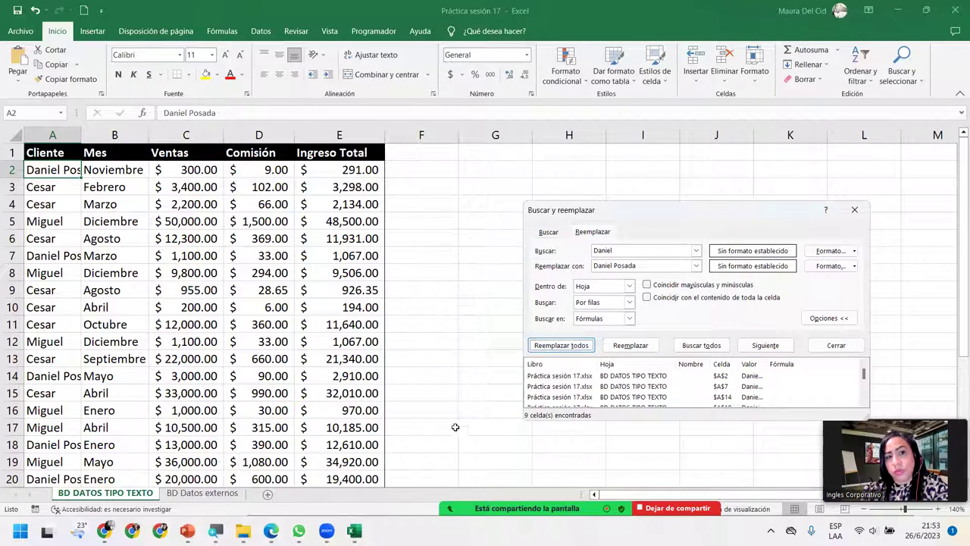
# Step: Autofit column A to fit the longest client full name
pyautogui.doubleClick(80, 133)
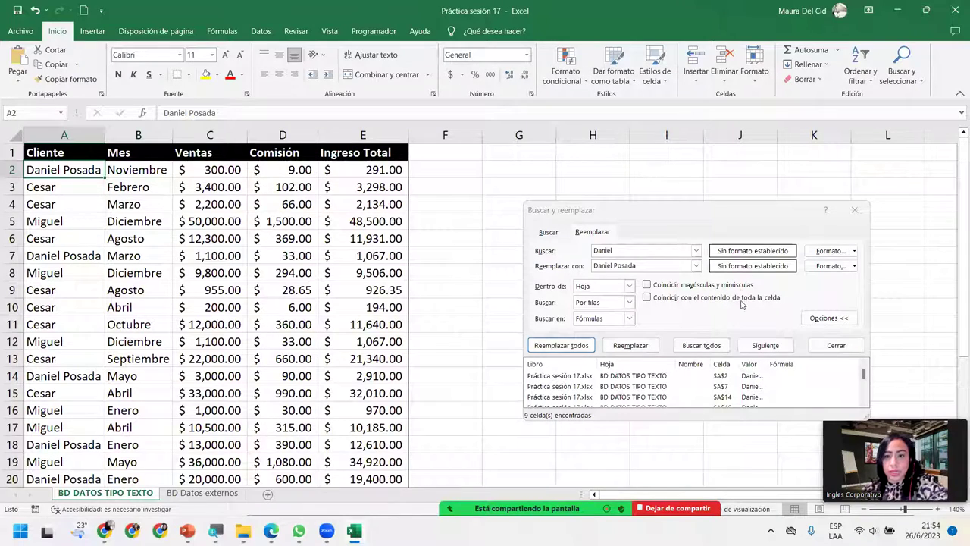
# Step: Enter the next client's first name as search and the full name as replacement, trying a single Replace
pyautogui.click(635, 250)
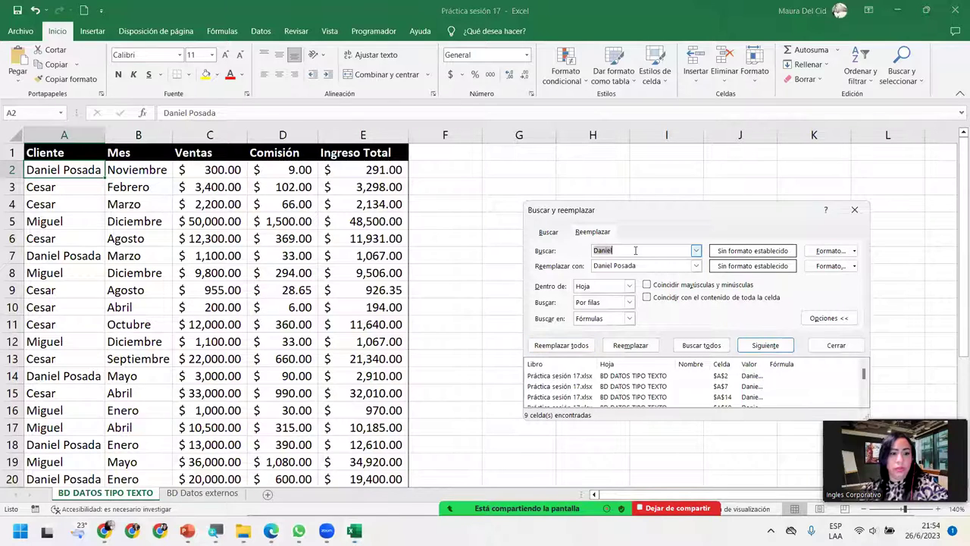
pyautogui.write('Cesar')
pyautogui.press('Tab')
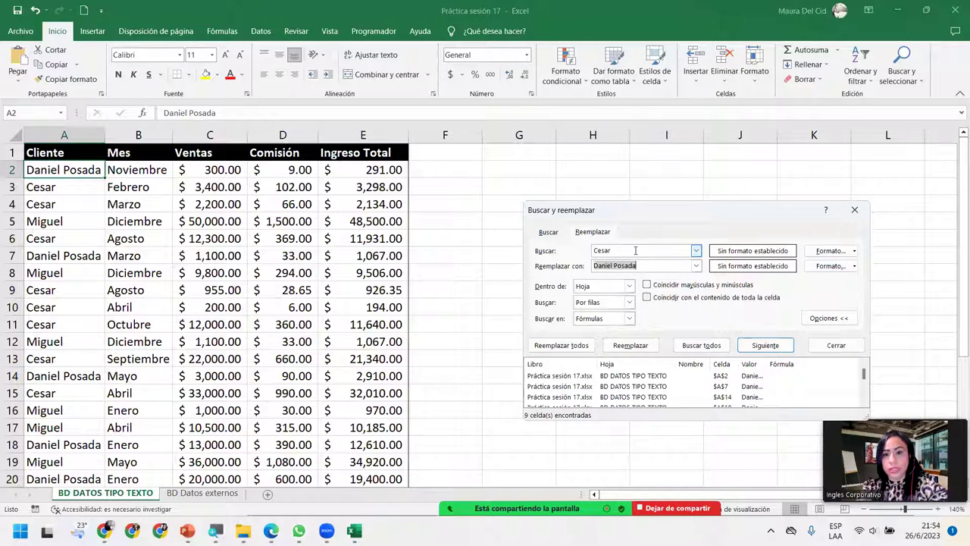
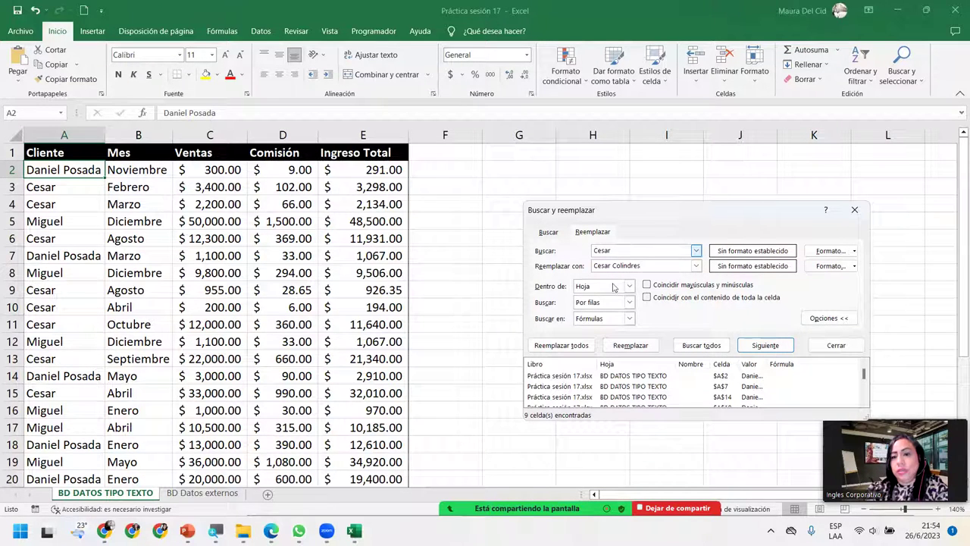
pyautogui.click(620, 345)
# Step: Replace the ten first-name matches with the full name, a few singly, then all at once
pyautogui.click(489, 300)
pyautogui.click(701, 349)
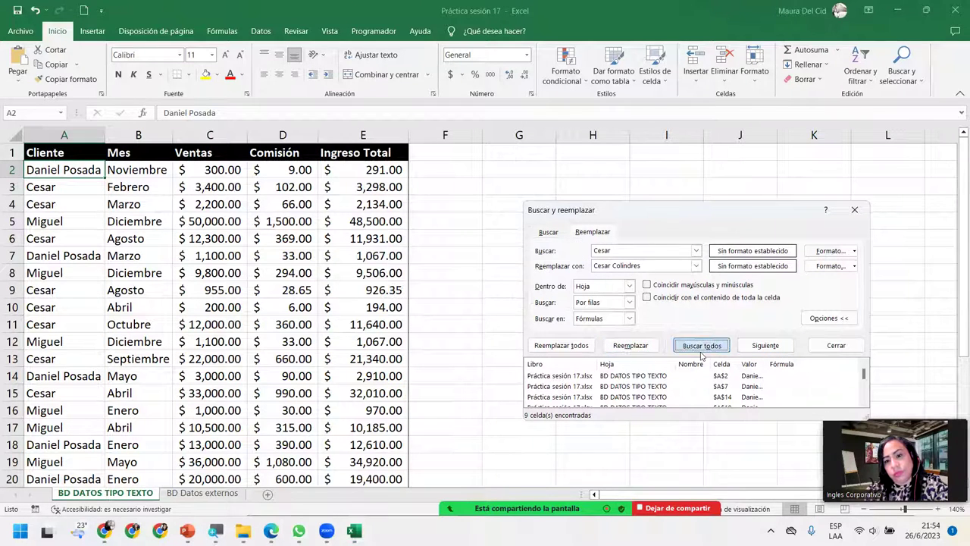
pyautogui.click(631, 345)
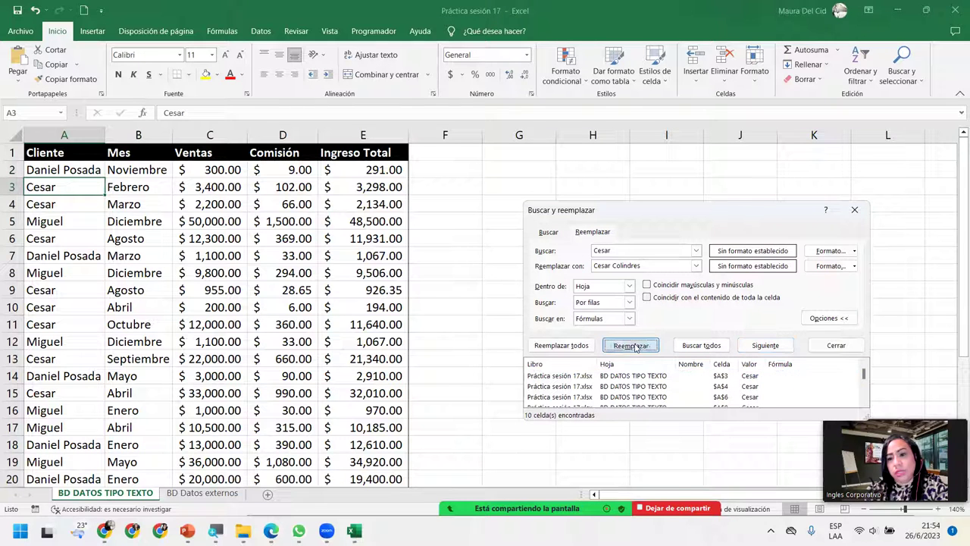
pyautogui.click(631, 345)
pyautogui.click(632, 345)
pyautogui.click(632, 345)
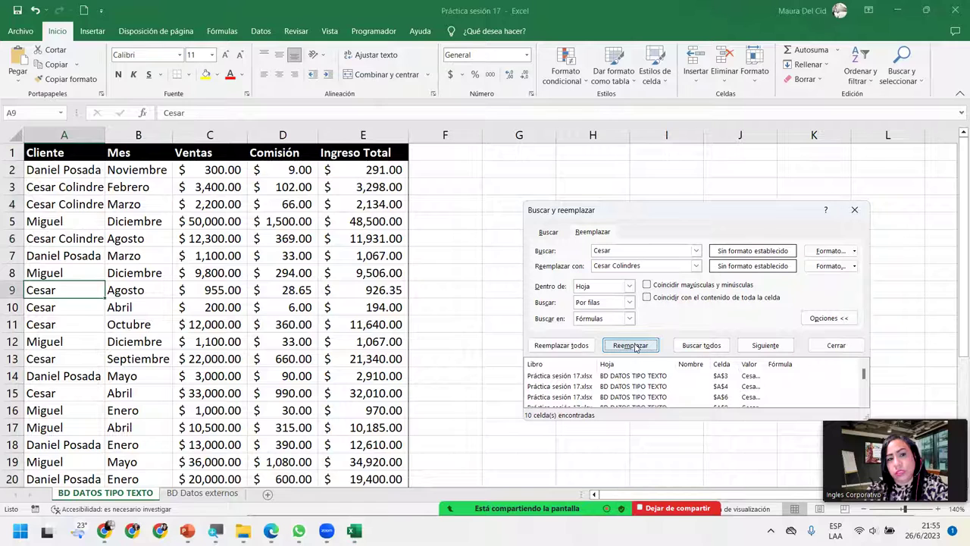
pyautogui.click(588, 345)
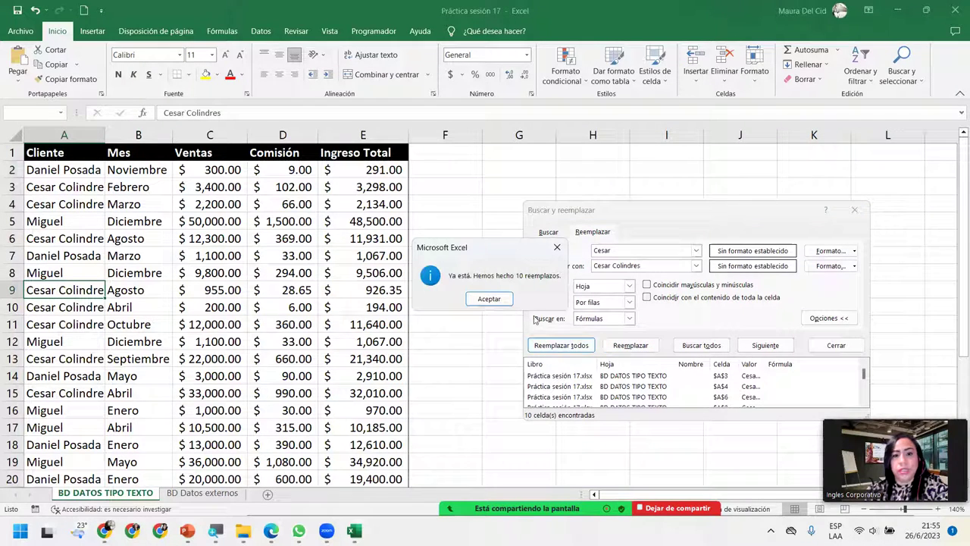
pyautogui.click(489, 299)
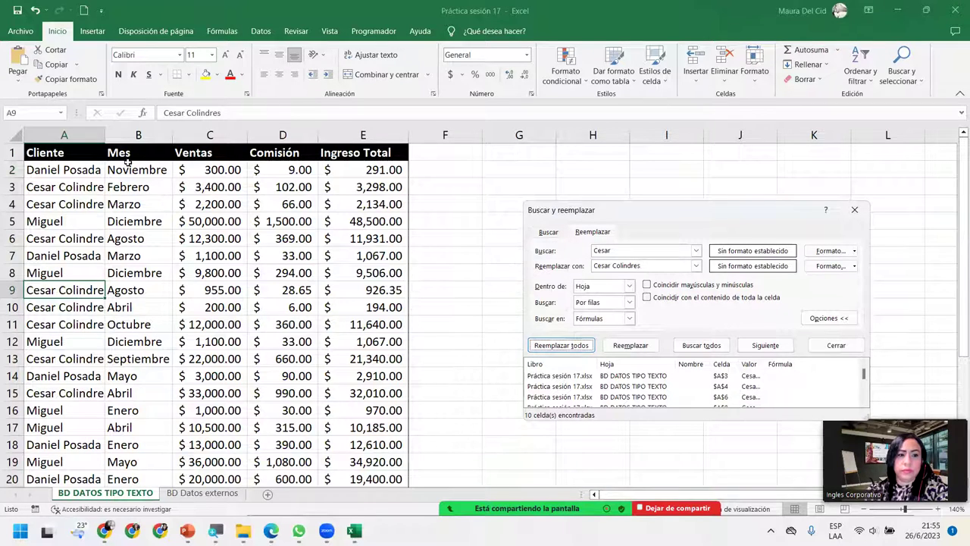
# Step: Widen column A and inspect cells A3, A4, A6 and A9 for doubled surnames
pyautogui.moveTo(106, 135); pyautogui.dragTo(155, 136)
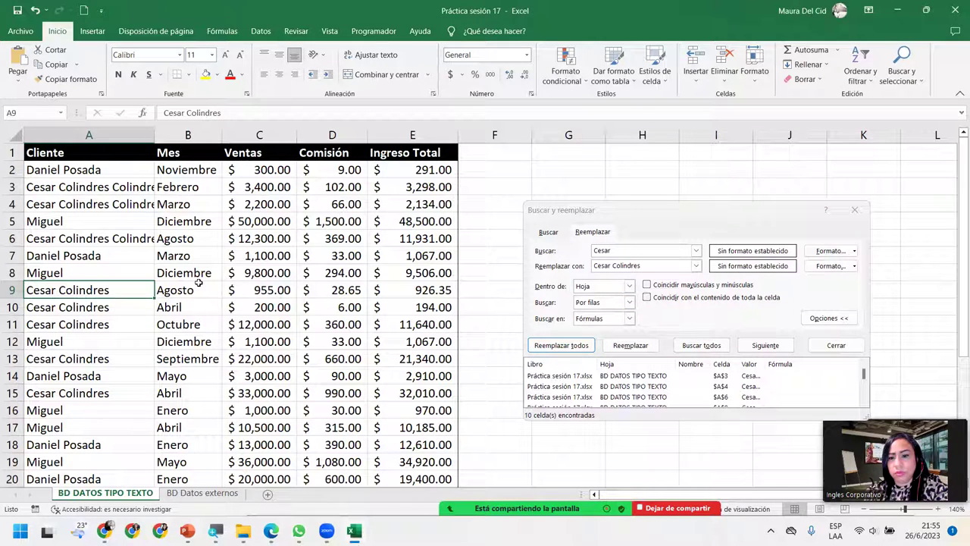
pyautogui.click(112, 233)
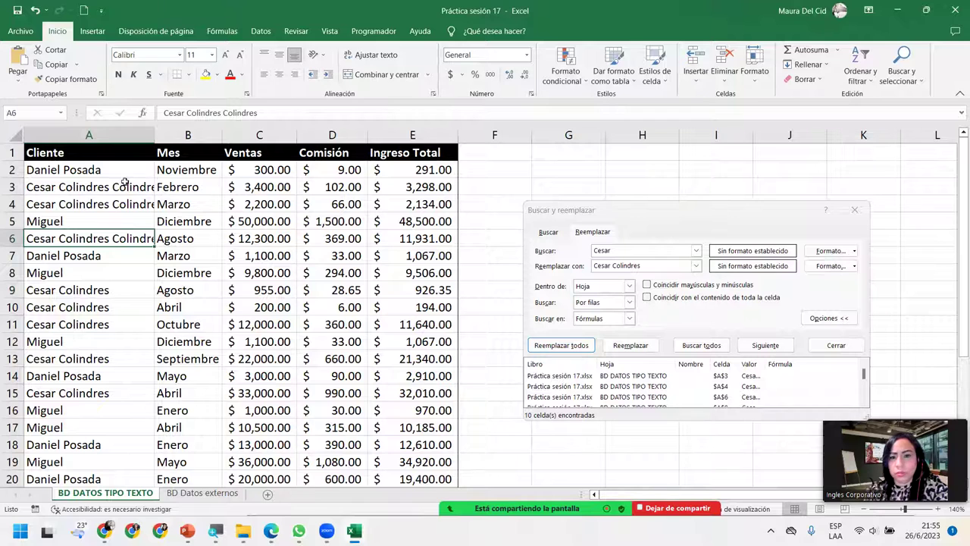
pyautogui.click(647, 266)
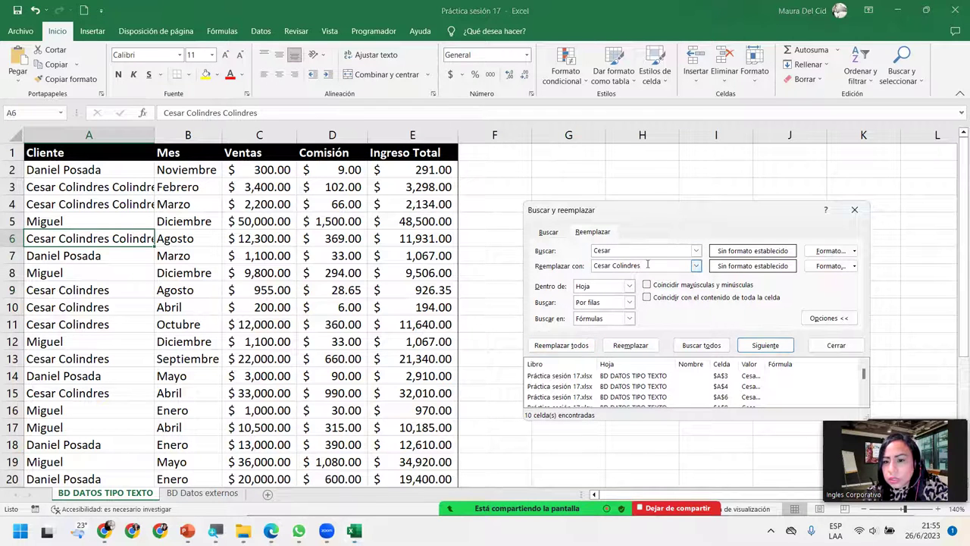
pyautogui.click(546, 387)
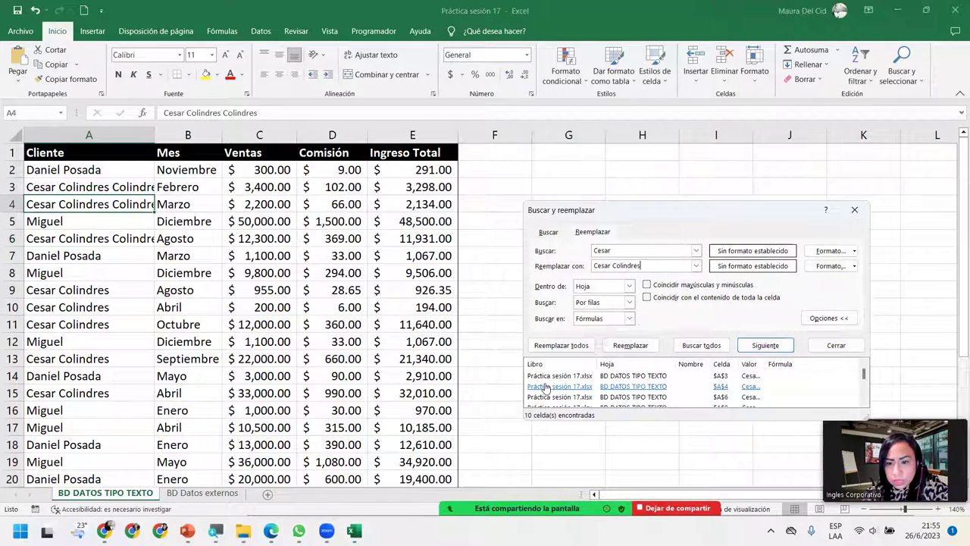
pyautogui.click(559, 397)
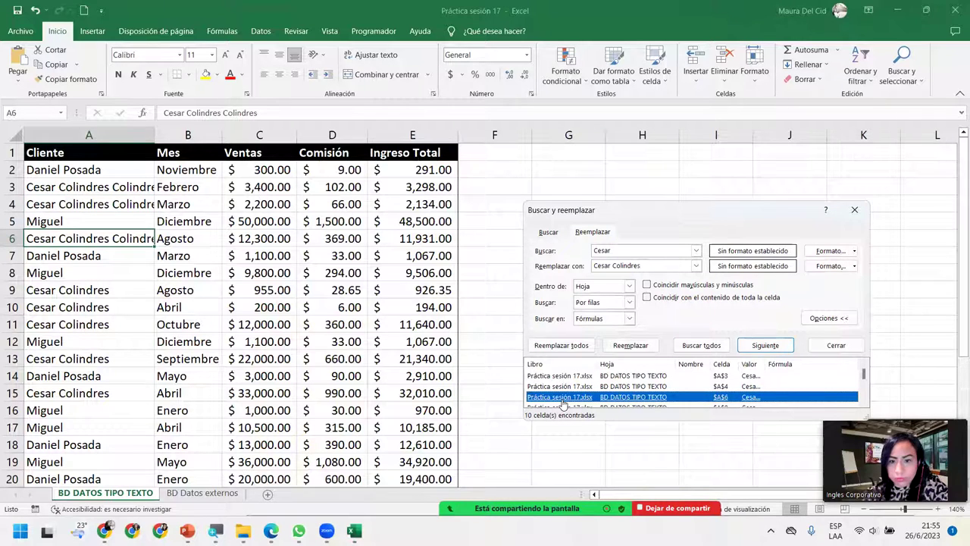
pyautogui.click(562, 406)
pyautogui.scroll(-2, 606, 387)
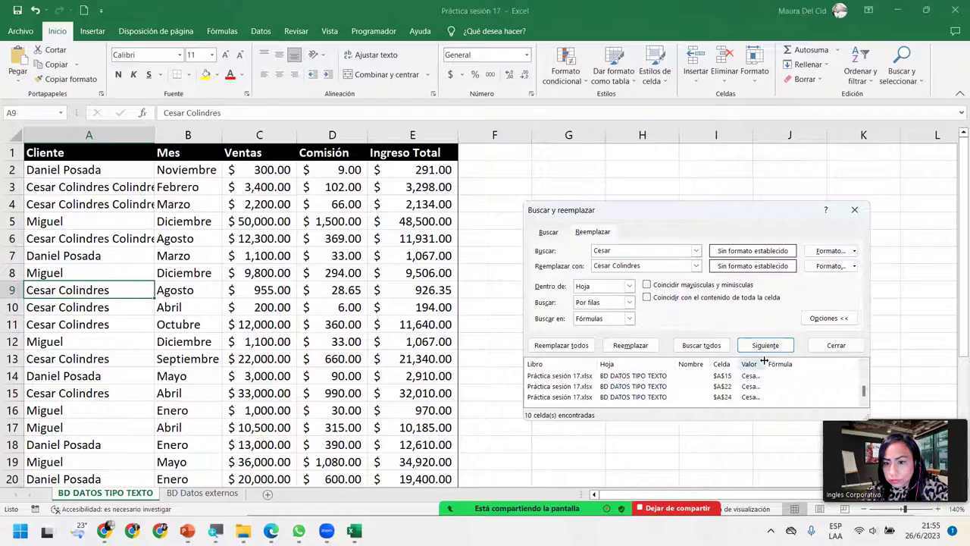
pyautogui.moveTo(767, 364); pyautogui.dragTo(822, 364)
pyautogui.scroll(-1, 656, 383)
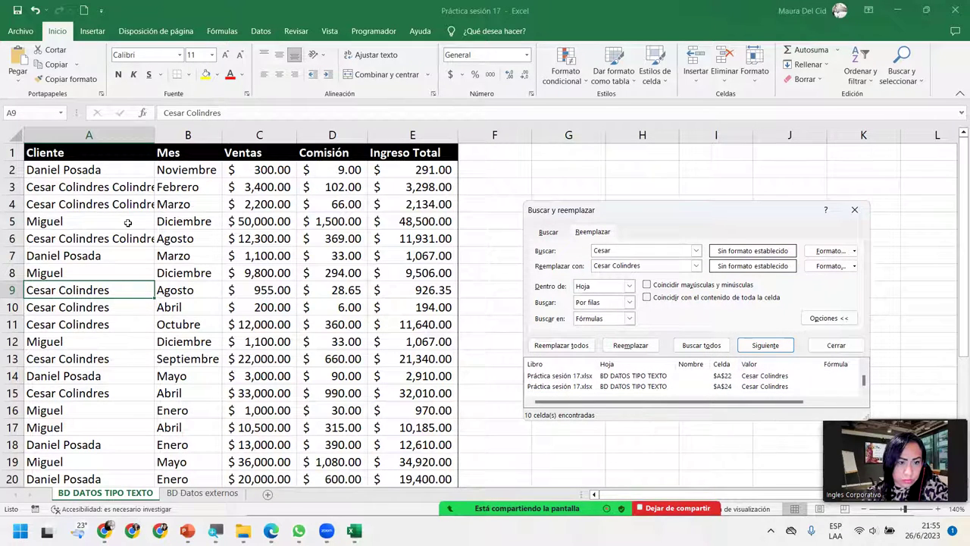
pyautogui.click(127, 188)
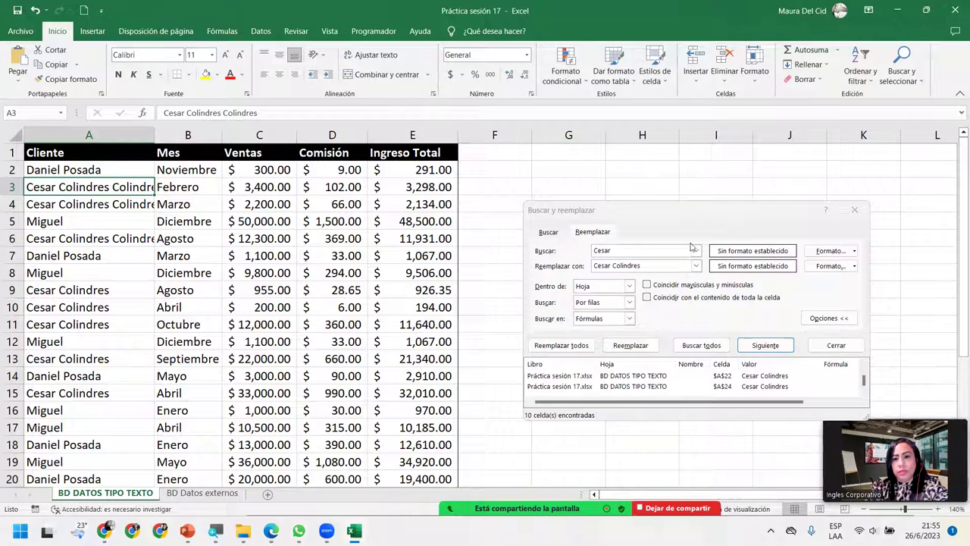
# Step: With whole-cell matching, replace the doubled-surname entries with the single full name (3 replacements)
pyautogui.click(548, 265)
pyautogui.hotkey('ctrl', 'c')
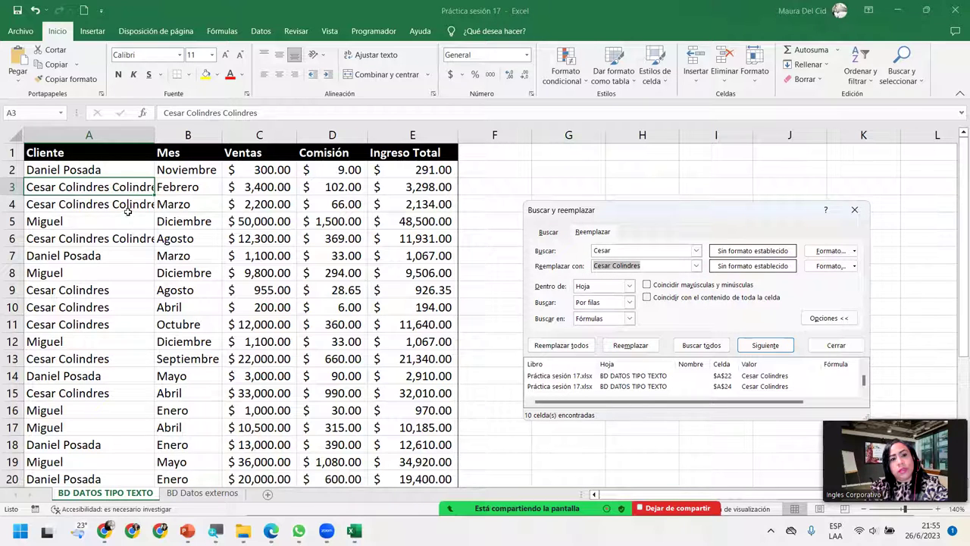
pyautogui.click(667, 249)
pyautogui.doubleClick(659, 248)
pyautogui.hotkey('ctrl', 'v')
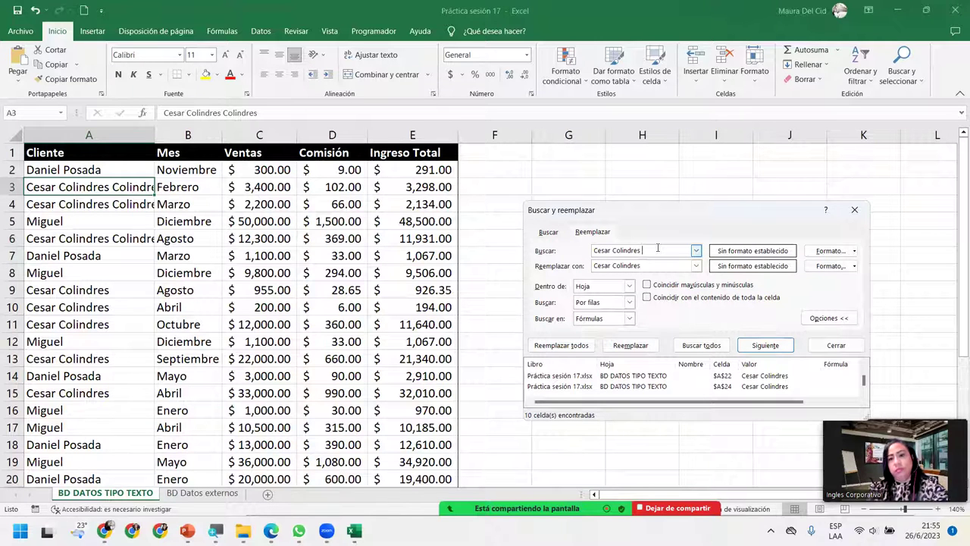
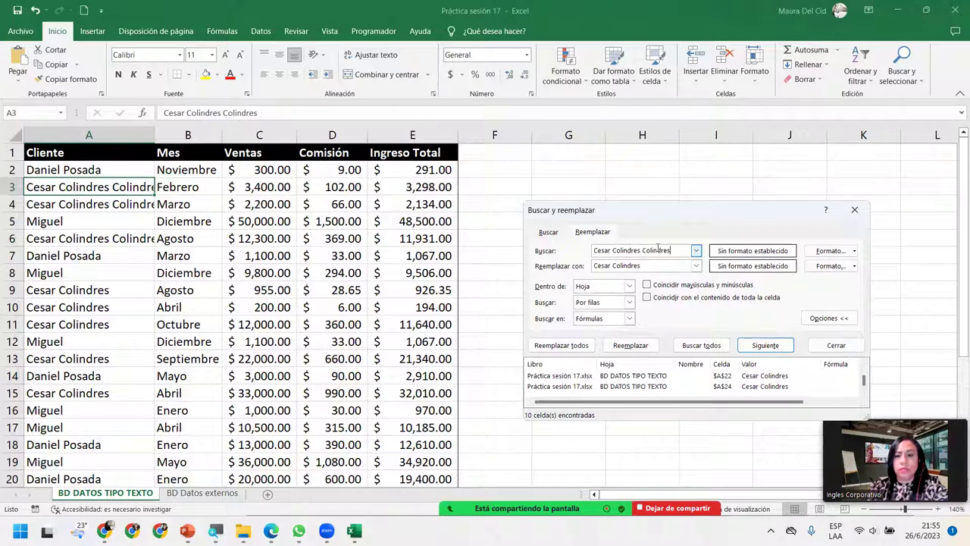
pyautogui.click(646, 297)
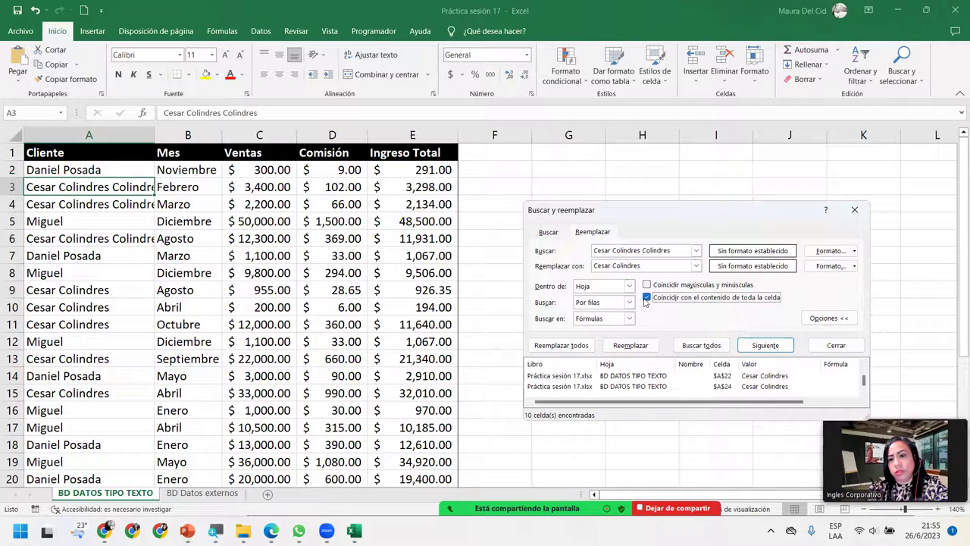
pyautogui.click(717, 347)
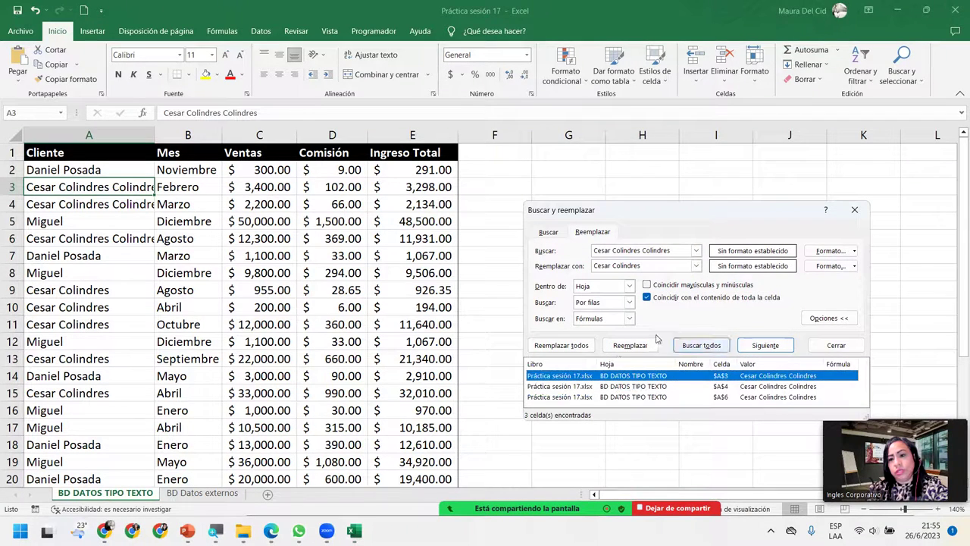
pyautogui.click(568, 346)
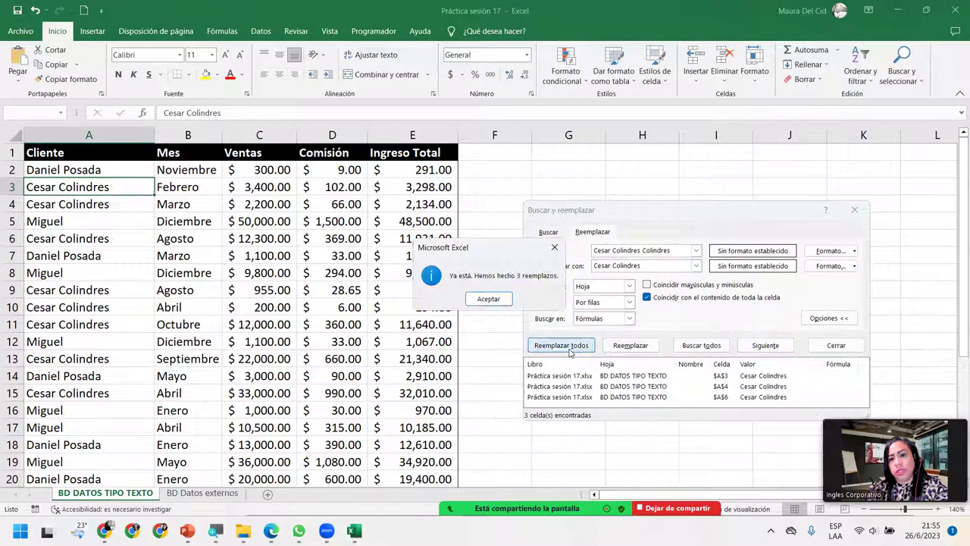
pyautogui.click(500, 301)
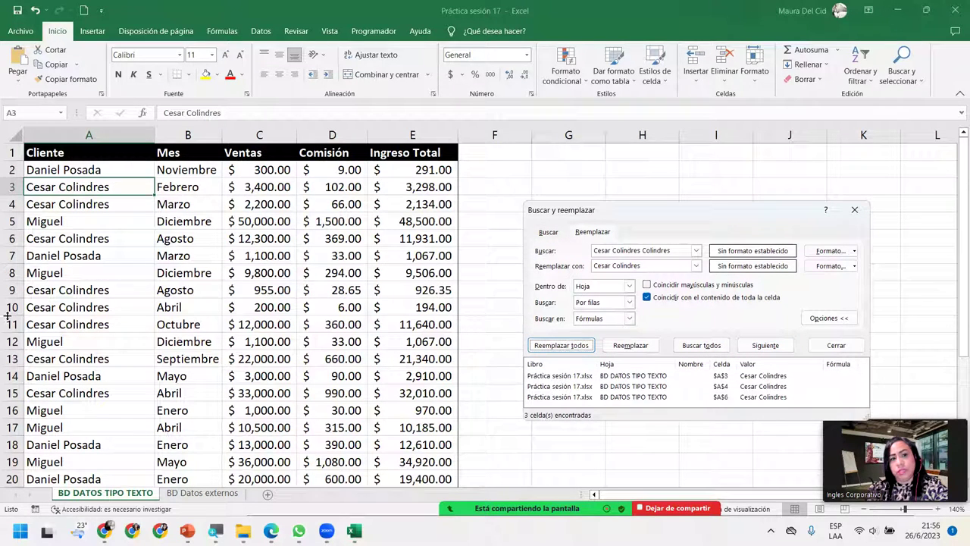
pyautogui.scroll(-6, 87, 303)
pyautogui.scroll(-3, 87, 309)
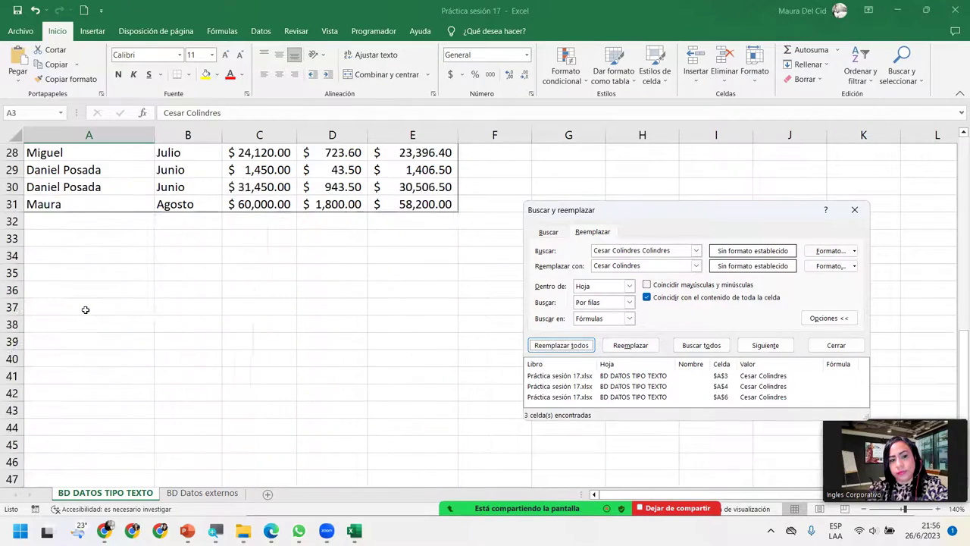
pyautogui.scroll(9, 87, 307)
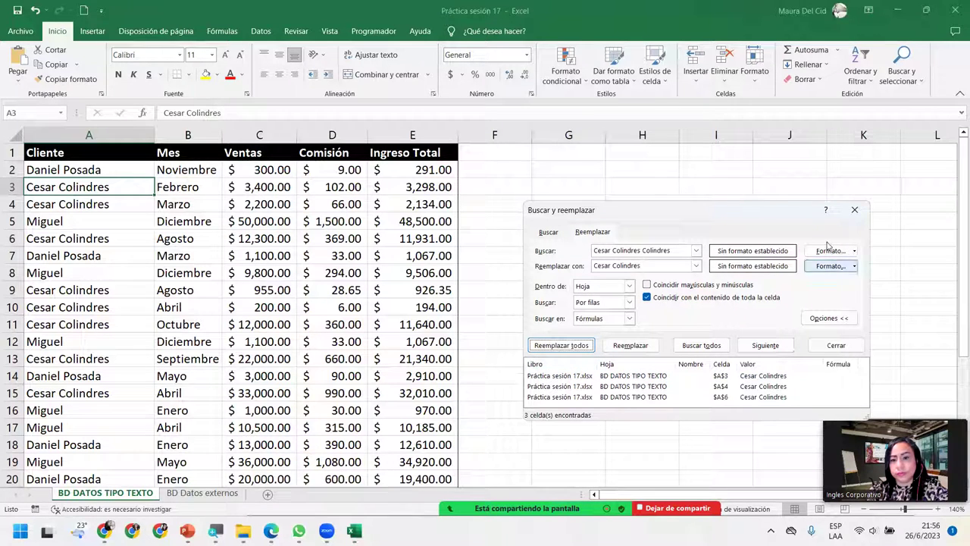
pyautogui.click(679, 247)
pyautogui.doubleClick(679, 247)
pyautogui.click(679, 247)
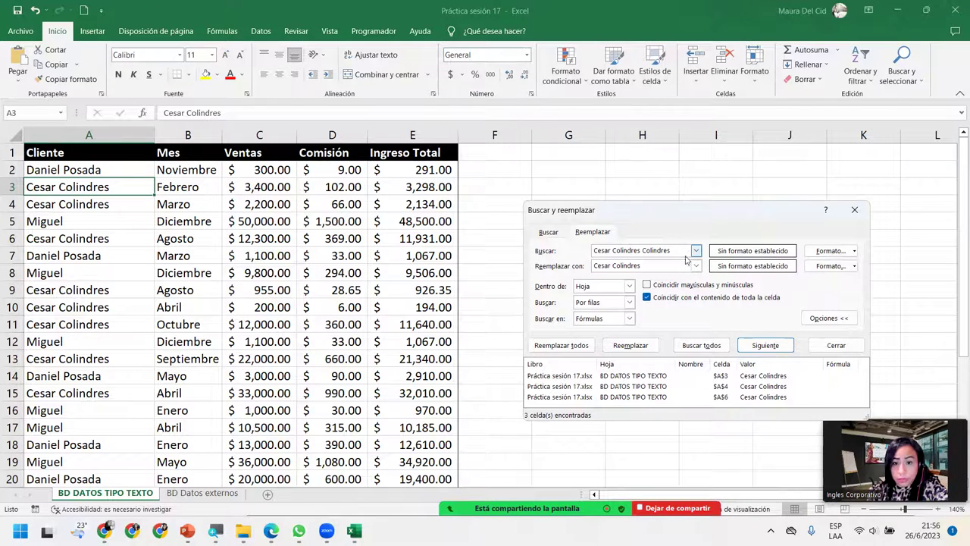
# Step: Enter the next client's first name as search and correct the replacement to the full name
pyautogui.moveTo(682, 250); pyautogui.dragTo(503, 235)
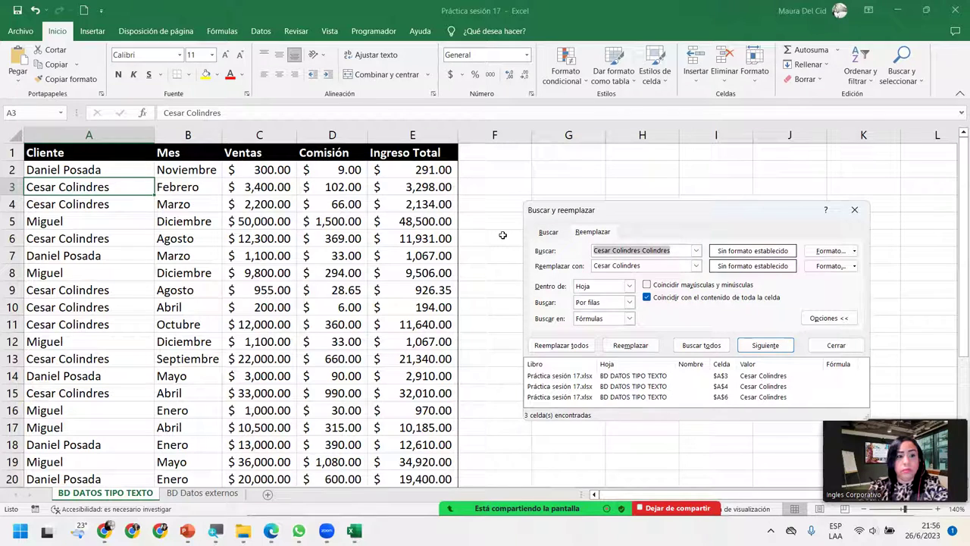
pyautogui.write('Miguel')
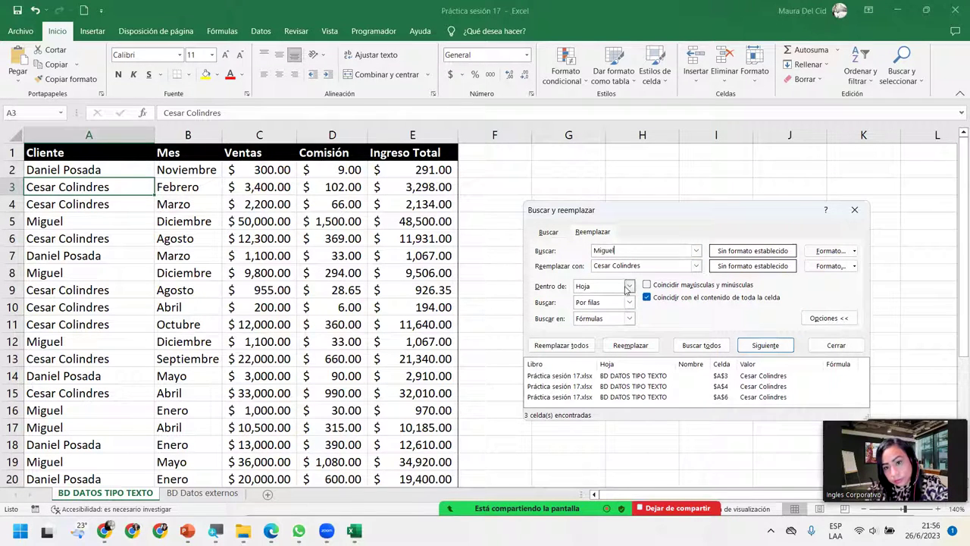
pyautogui.tripleClick(648, 266)
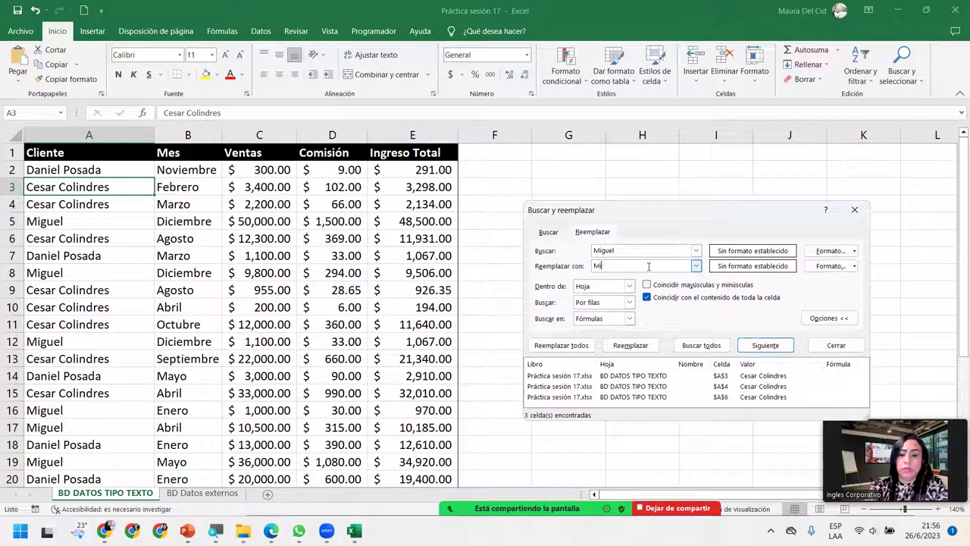
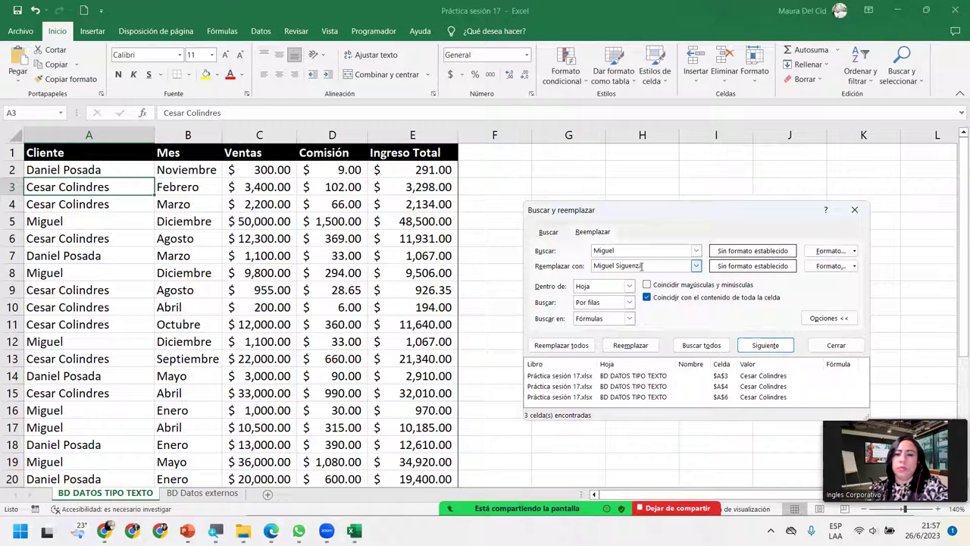
pyautogui.moveTo(646, 265); pyautogui.dragTo(622, 265)
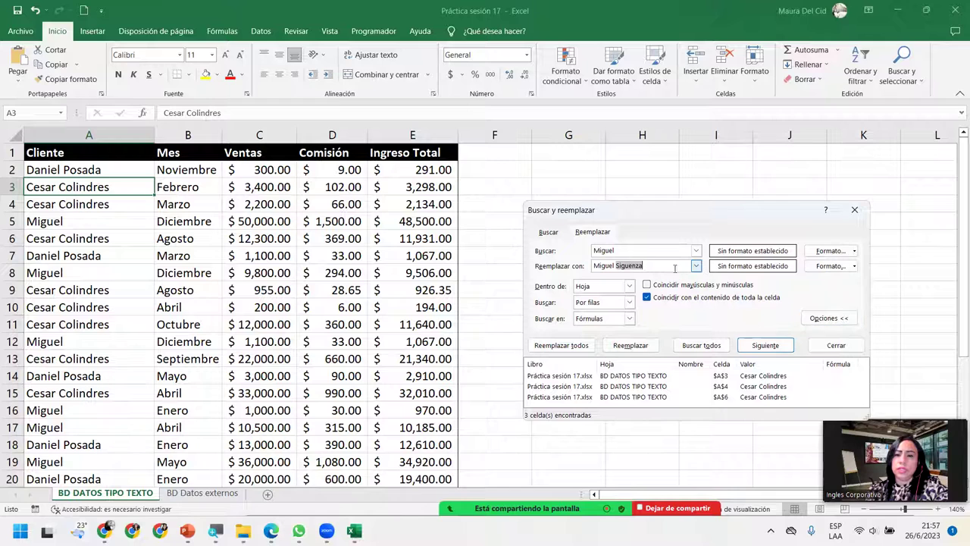
pyautogui.click(628, 265)
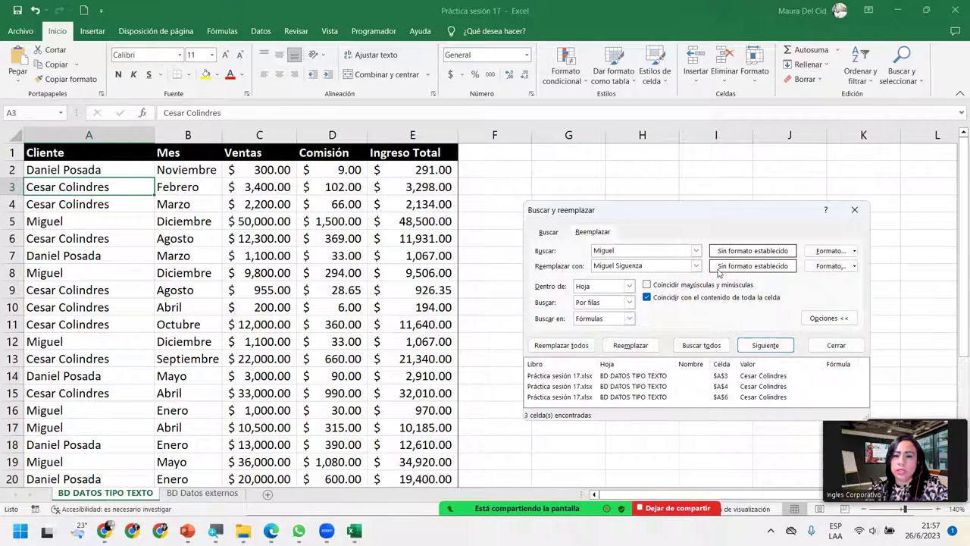
pyautogui.moveTo(643, 266); pyautogui.dragTo(616, 265)
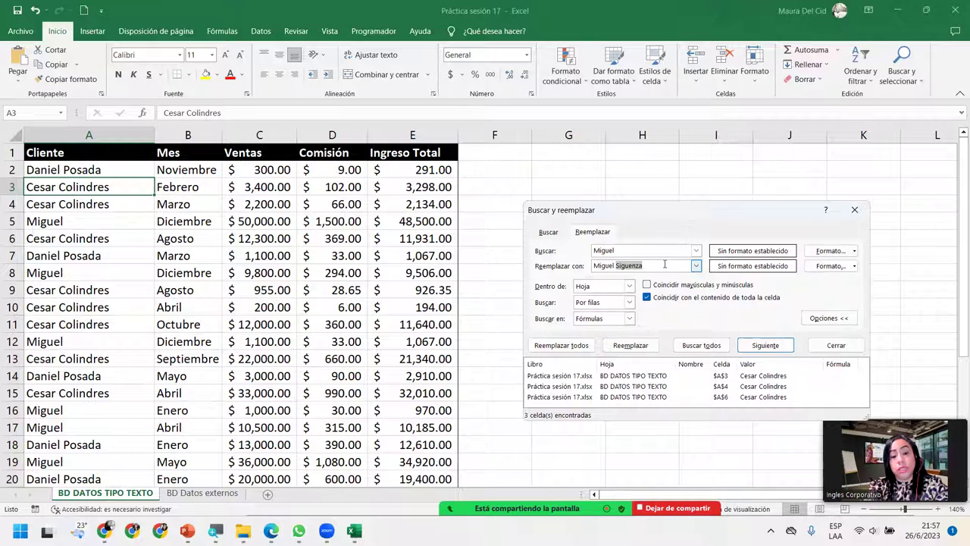
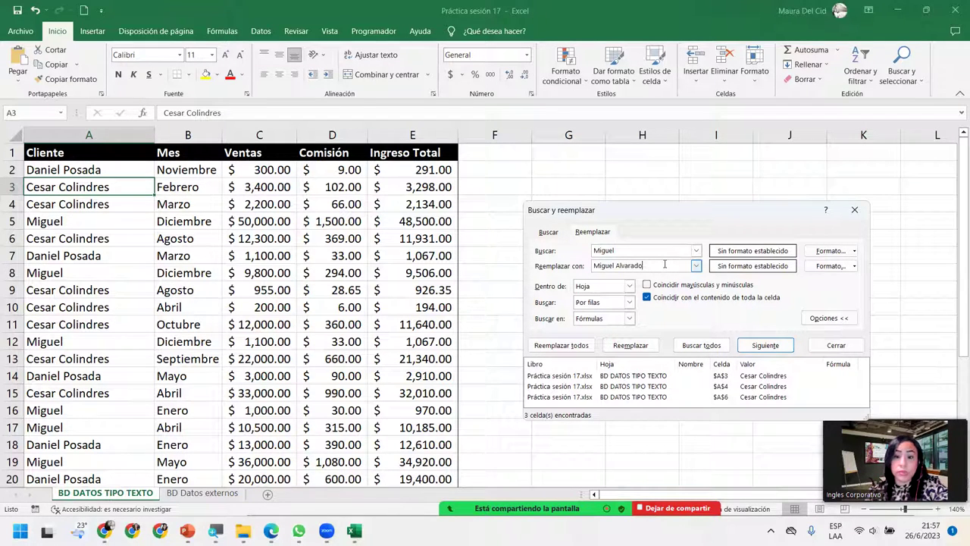
# Step: Replace all ten first-name-only entries with the full name and review the column
pyautogui.click(559, 347)
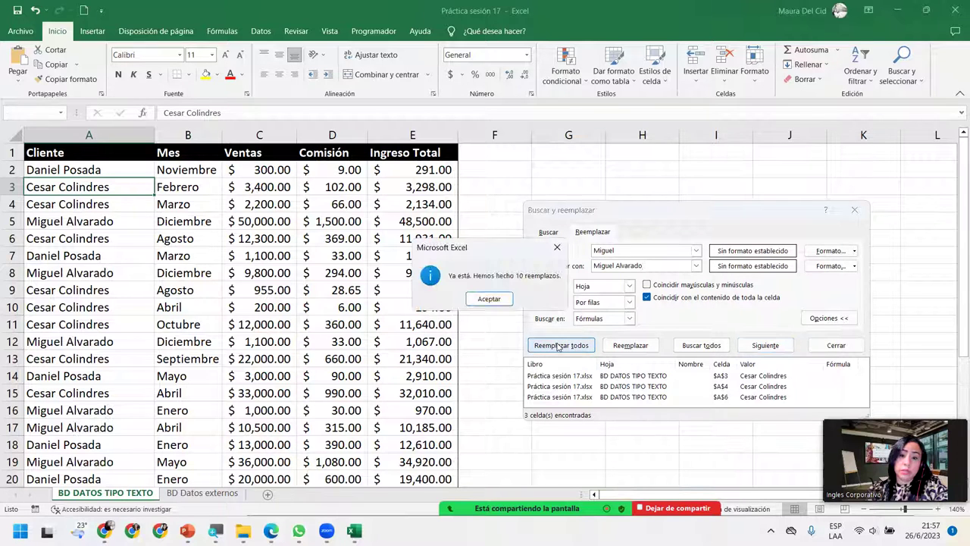
pyautogui.click(489, 299)
pyautogui.scroll(-7, 109, 382)
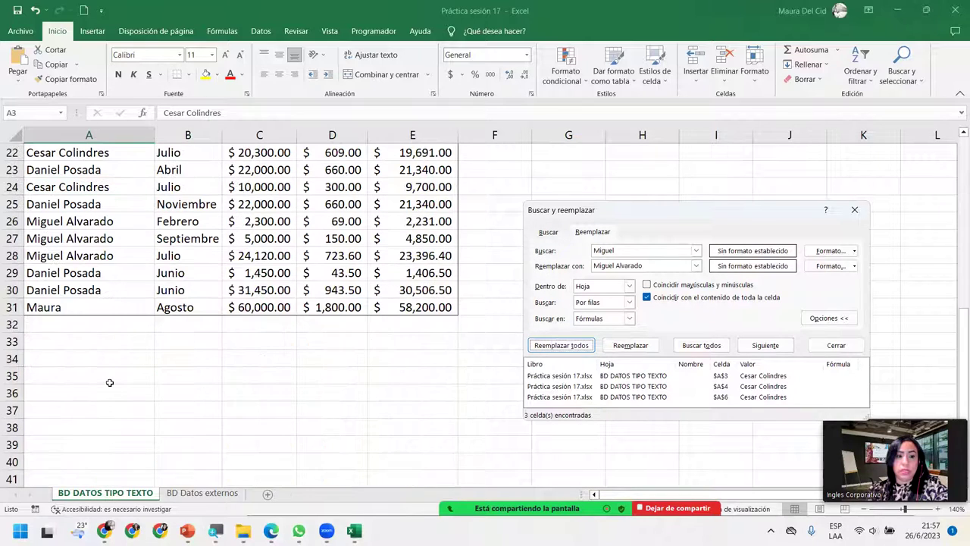
pyautogui.scroll(7, 109, 382)
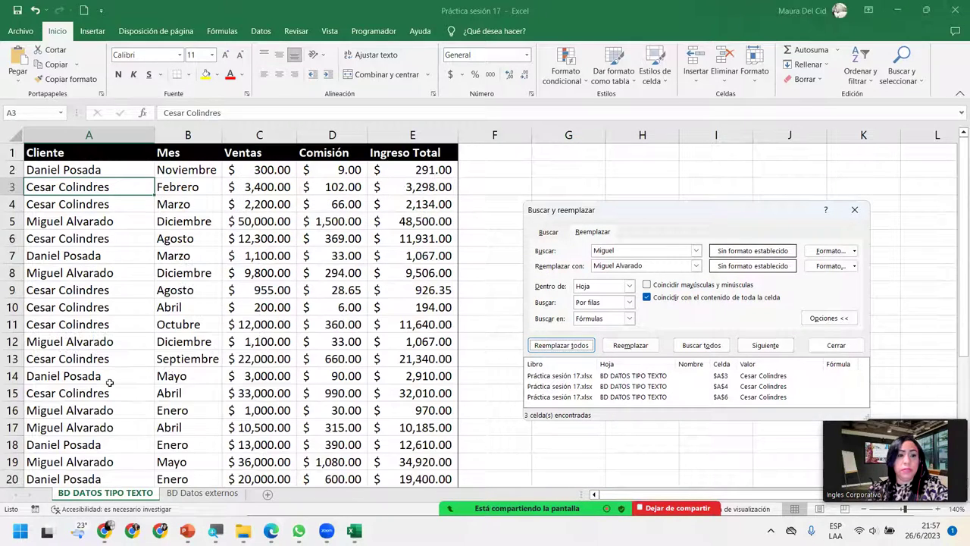
pyautogui.scroll(-6, 109, 383)
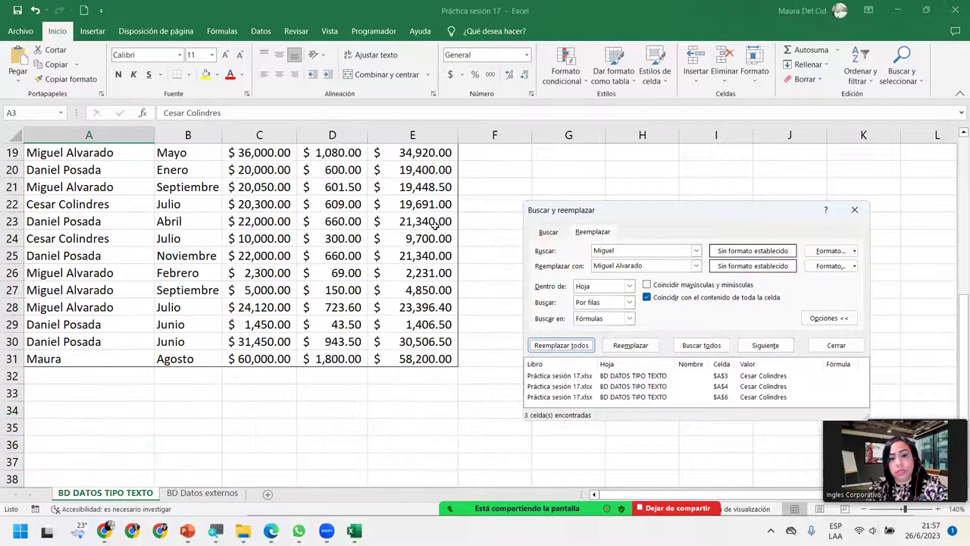
# Step: Replace the single first-name-only entry in row 31 with the full name, then close the dialog
pyautogui.click(656, 251)
pyautogui.doubleClick(656, 250)
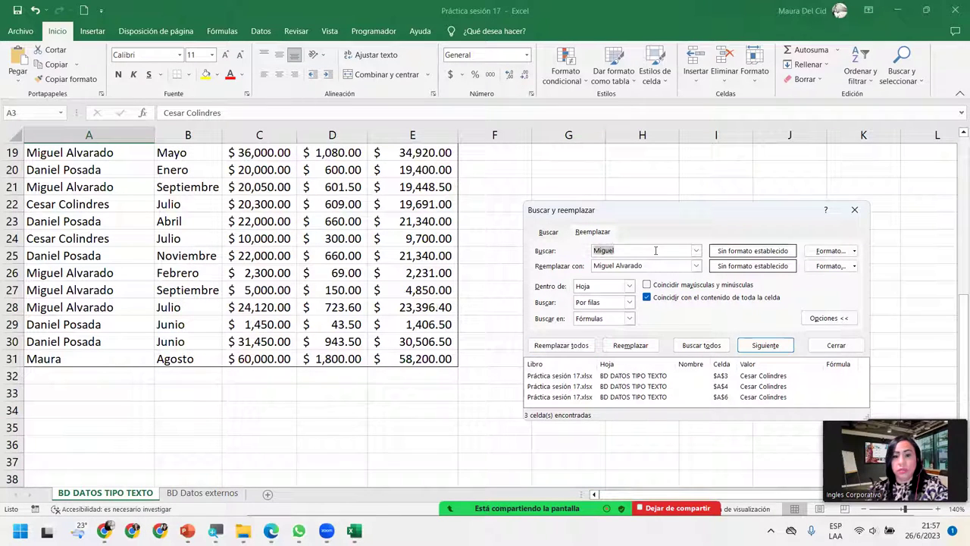
pyautogui.write('Maura')
pyautogui.press('Tab')
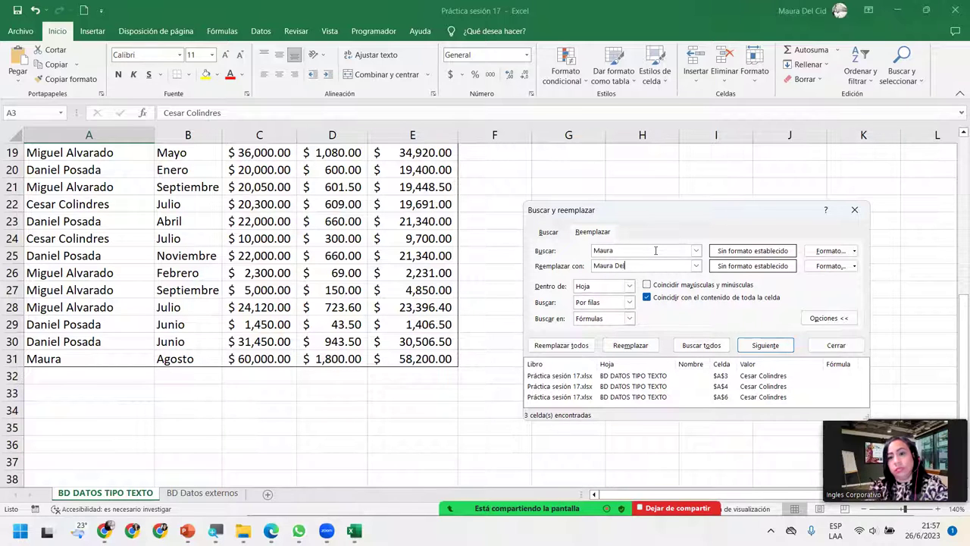
pyautogui.click(561, 345)
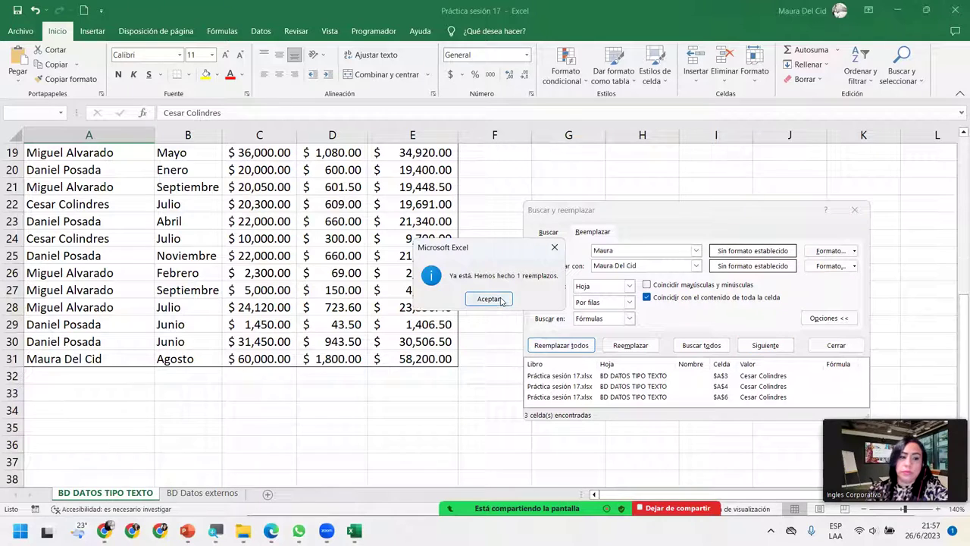
pyautogui.click(494, 298)
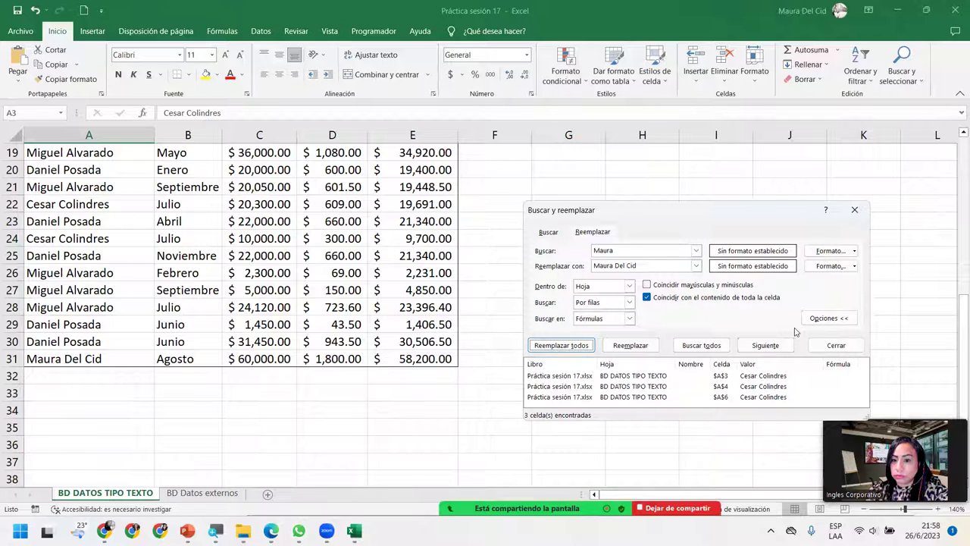
pyautogui.click(851, 210)
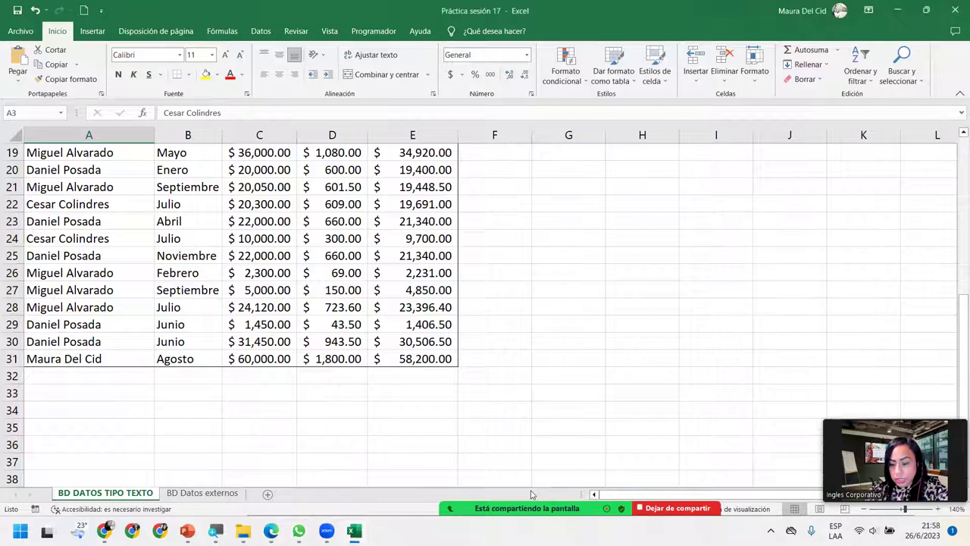
# Step: End the Zoom share of the Excel sheet with Dejar de compartir, returning to the participant gallery
pyautogui.moveTo(531, 494)
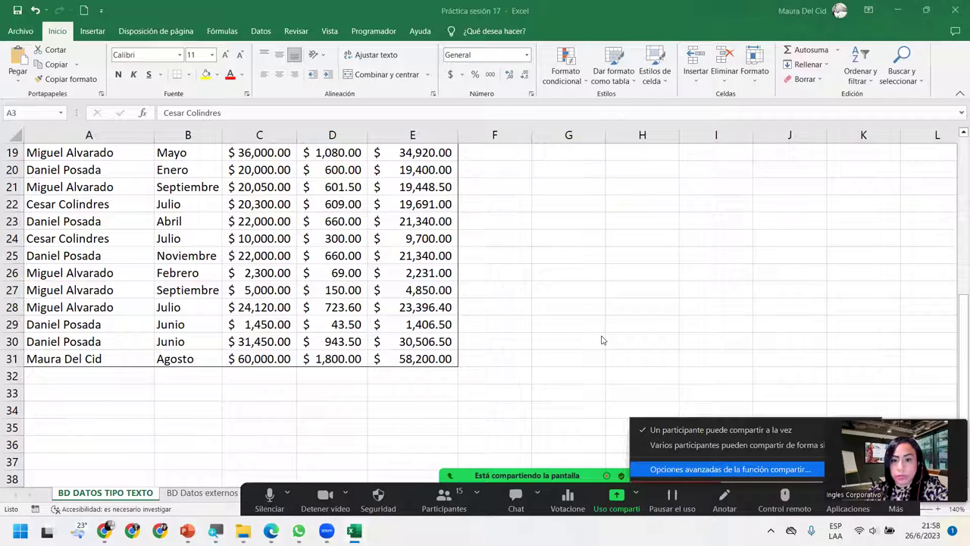
pyautogui.press('Return')
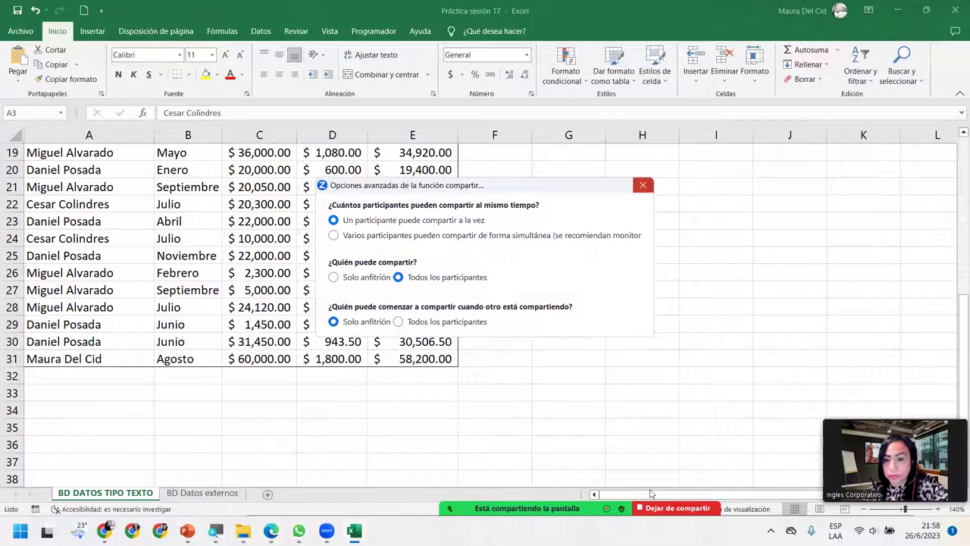
pyautogui.press('Escape')
pyautogui.moveTo(650, 494)
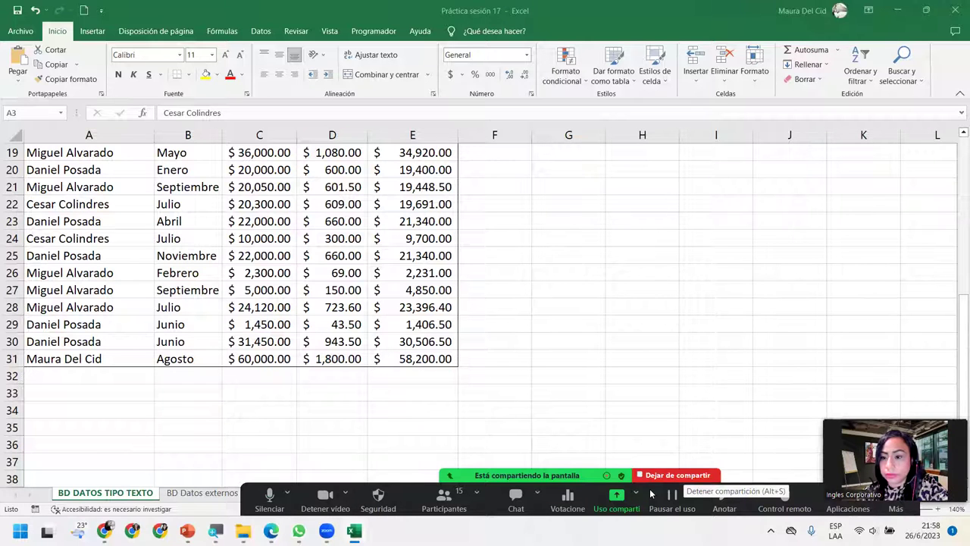
pyautogui.click(641, 475)
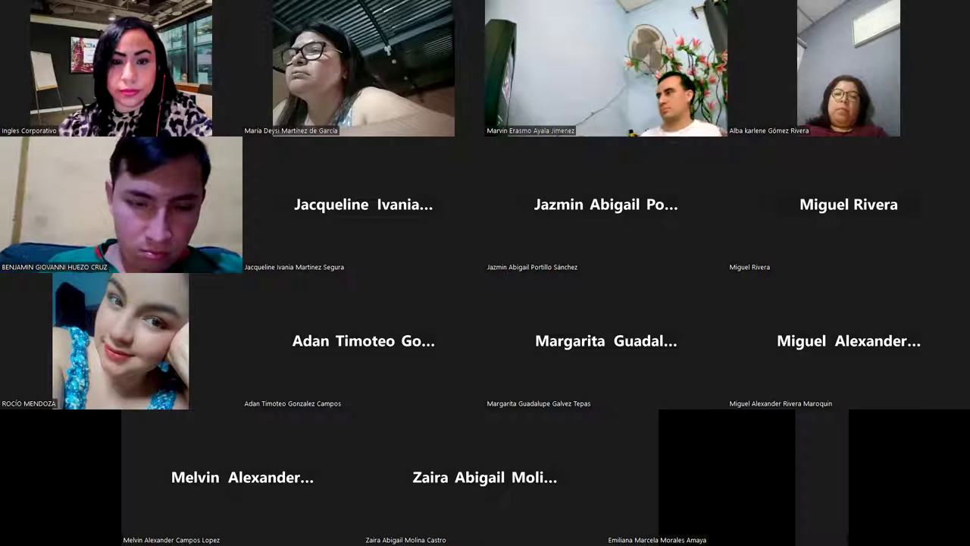